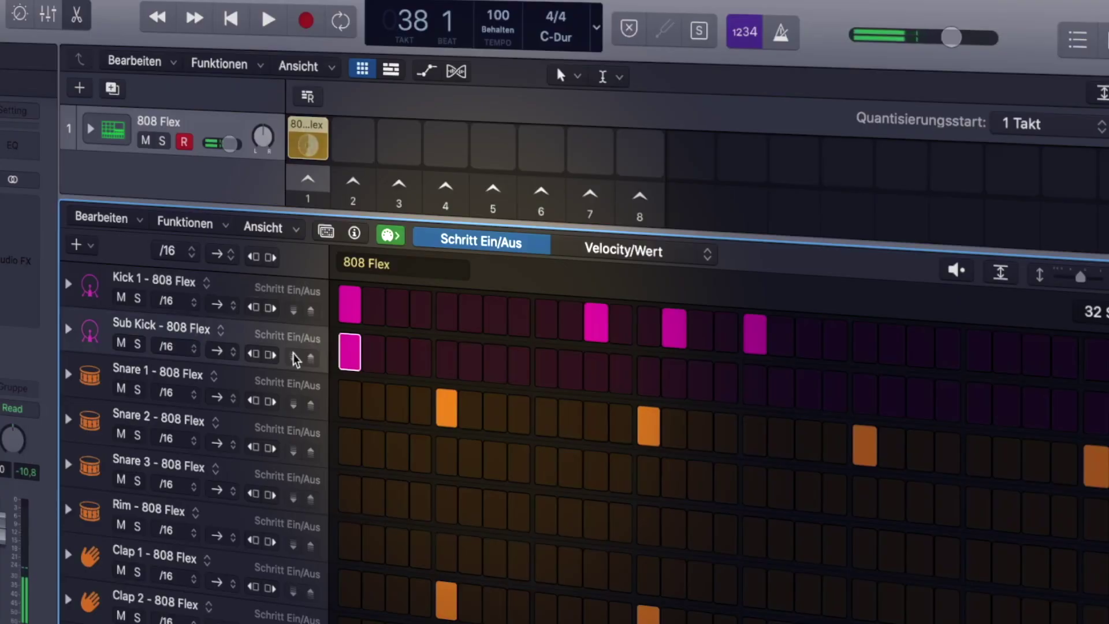
Step: Play the 808 Flex step pattern, then stop it
{"action": "key", "text": "space"}
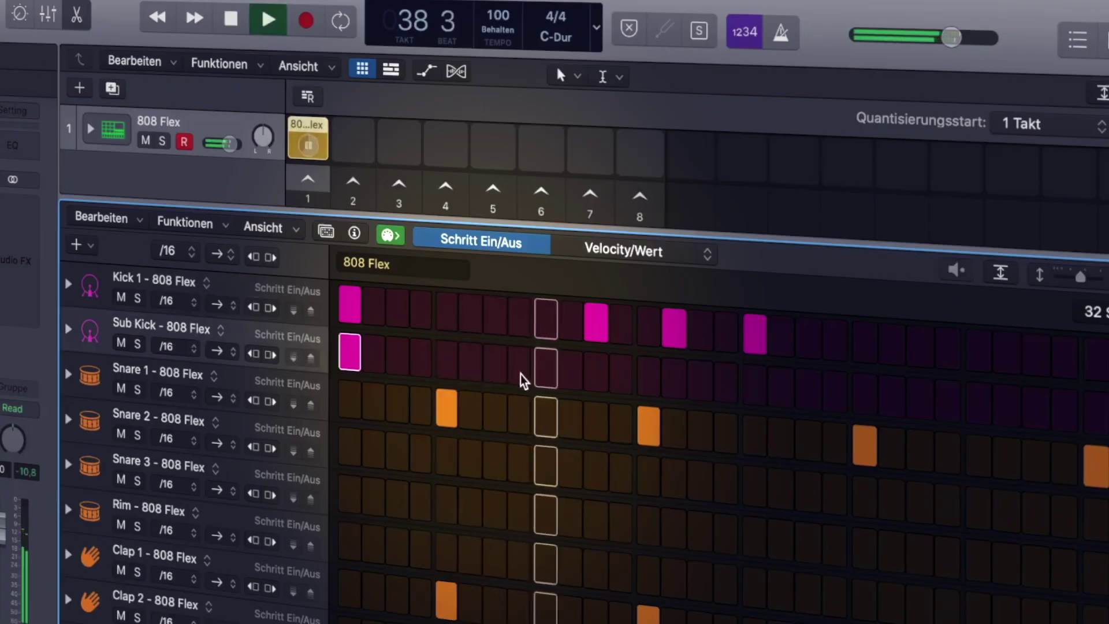
{"action": "key", "text": "space"}
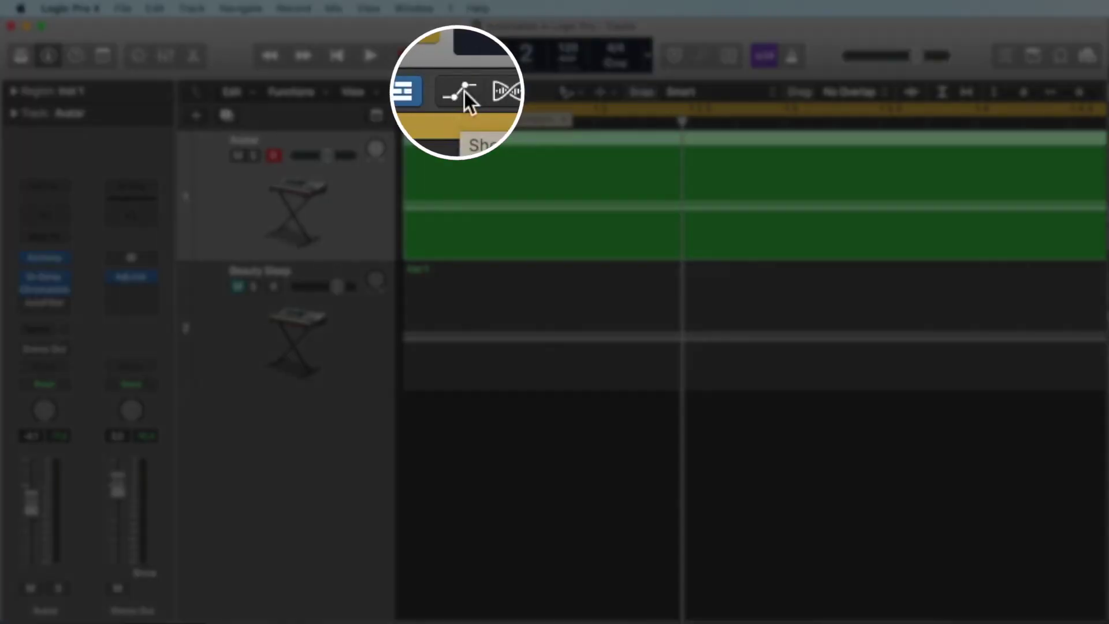
Step: Turn on the automation view and switch Avatar's lane to Volume (-4.1 dB)
{"action": "left_click", "coordinate": [462, 91]}
{"action": "left_click", "coordinate": [463, 92]}
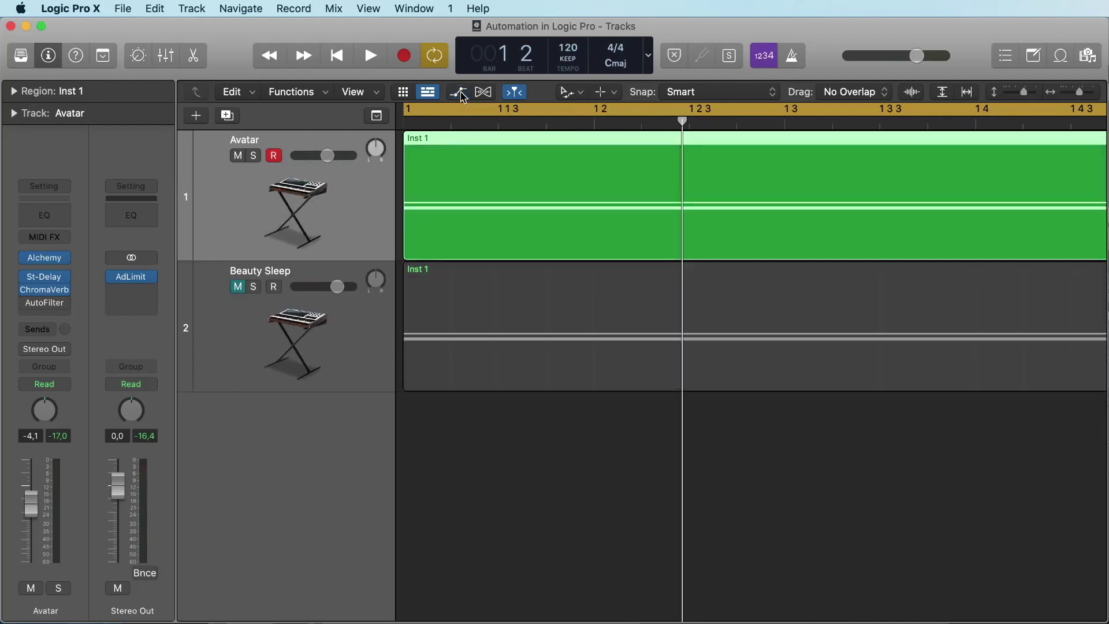
{"action": "left_click", "coordinate": [463, 93]}
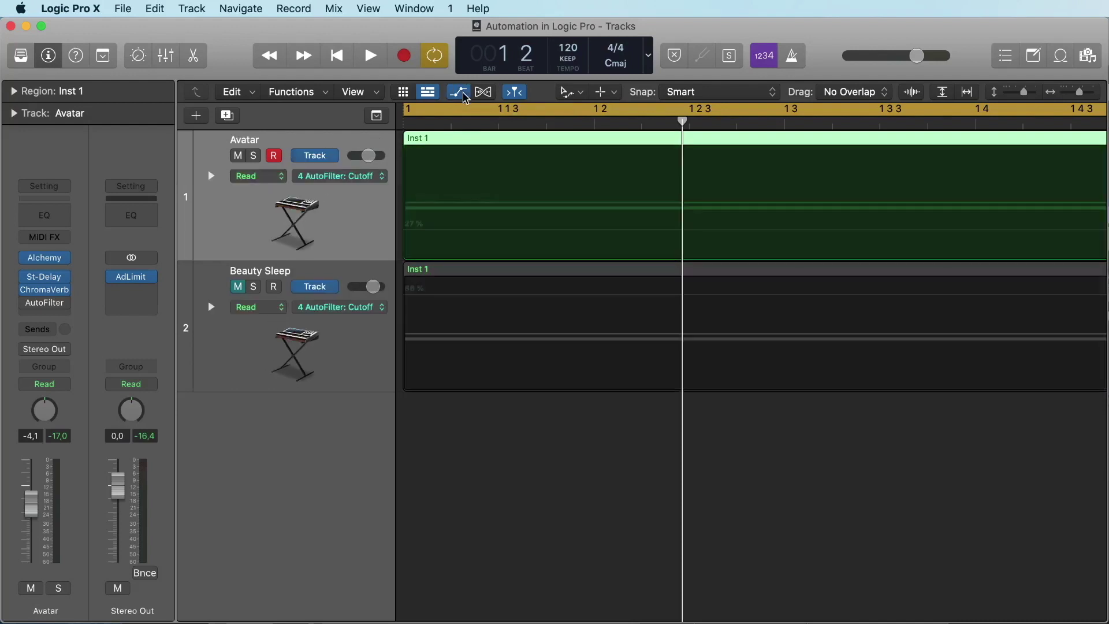
{"action": "left_click", "coordinate": [463, 92]}
{"action": "left_click", "coordinate": [463, 94]}
{"action": "left_click", "coordinate": [359, 177]}
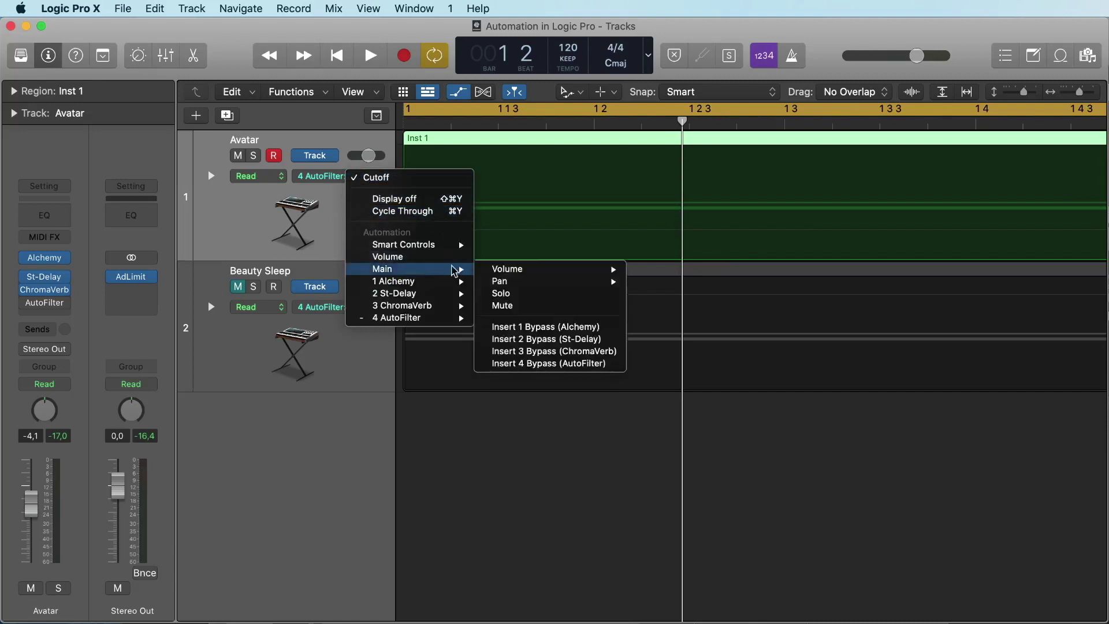
{"action": "left_click", "coordinate": [427, 260]}
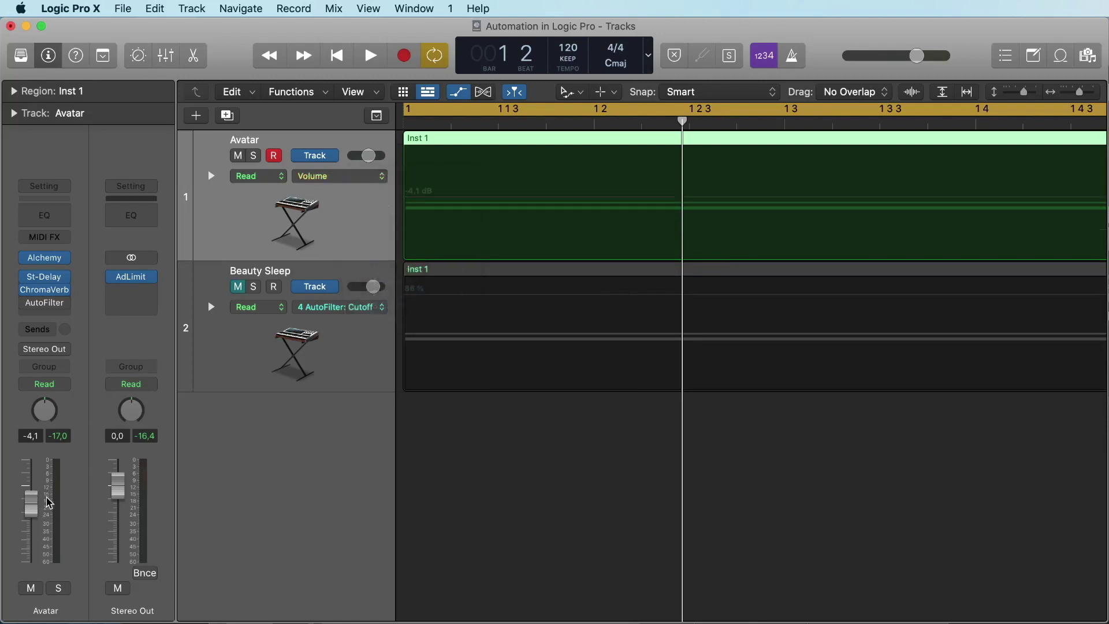
Step: Select the Avatar region, pick the Pointer Tool and raise the volume line to 0 dB
{"action": "left_click", "coordinate": [438, 202]}
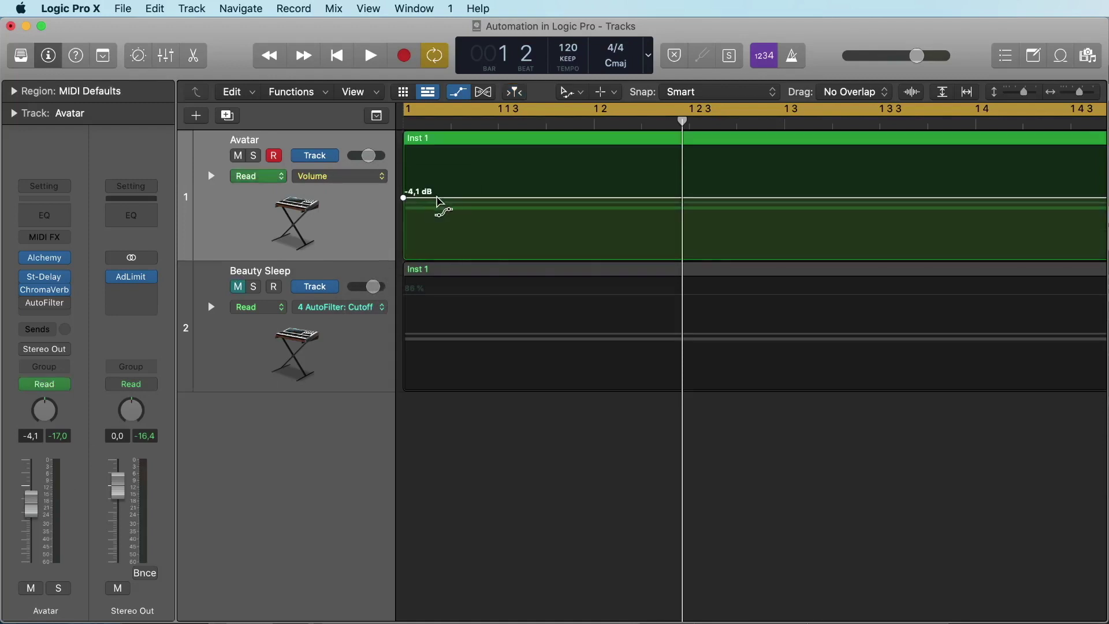
{"action": "left_click", "coordinate": [567, 93]}
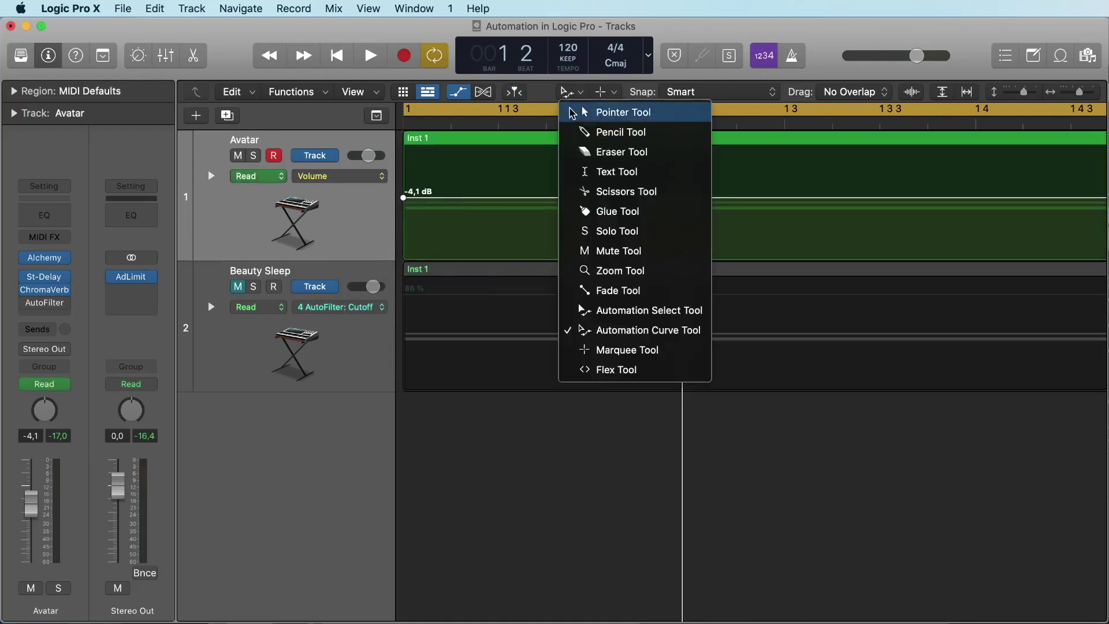
{"action": "left_click", "coordinate": [621, 110]}
{"action": "left_click_drag", "start_coordinate": [406, 197], "coordinate": [407, 181]}
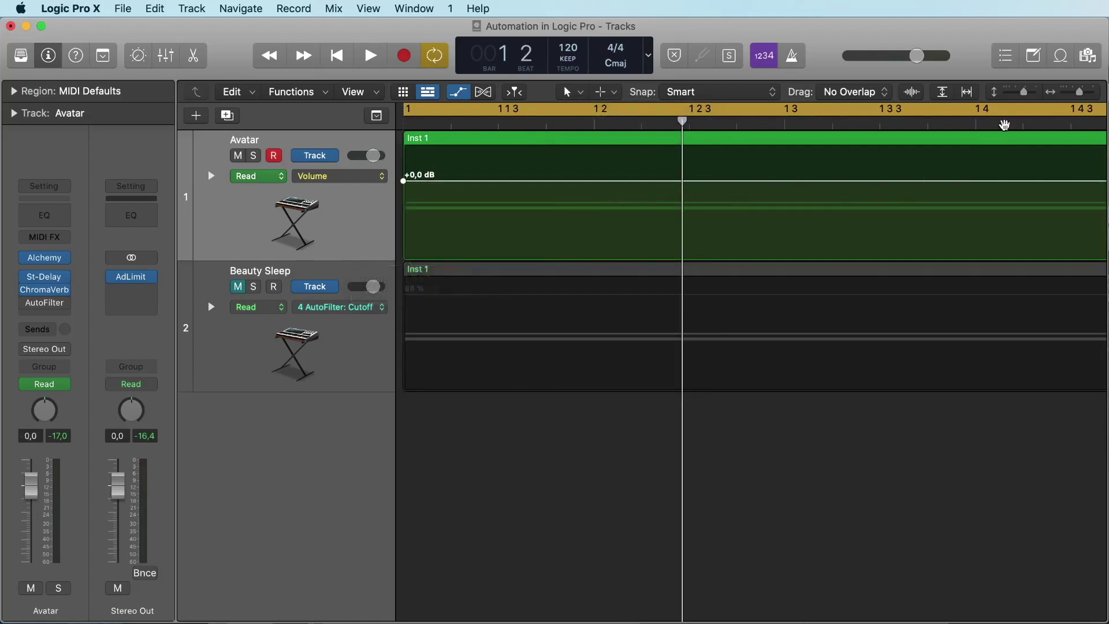
Step: Add volume points at bar 2 and midway, pulling the middle one down to -29.4 dB
{"action": "left_click", "coordinate": [1075, 93]}
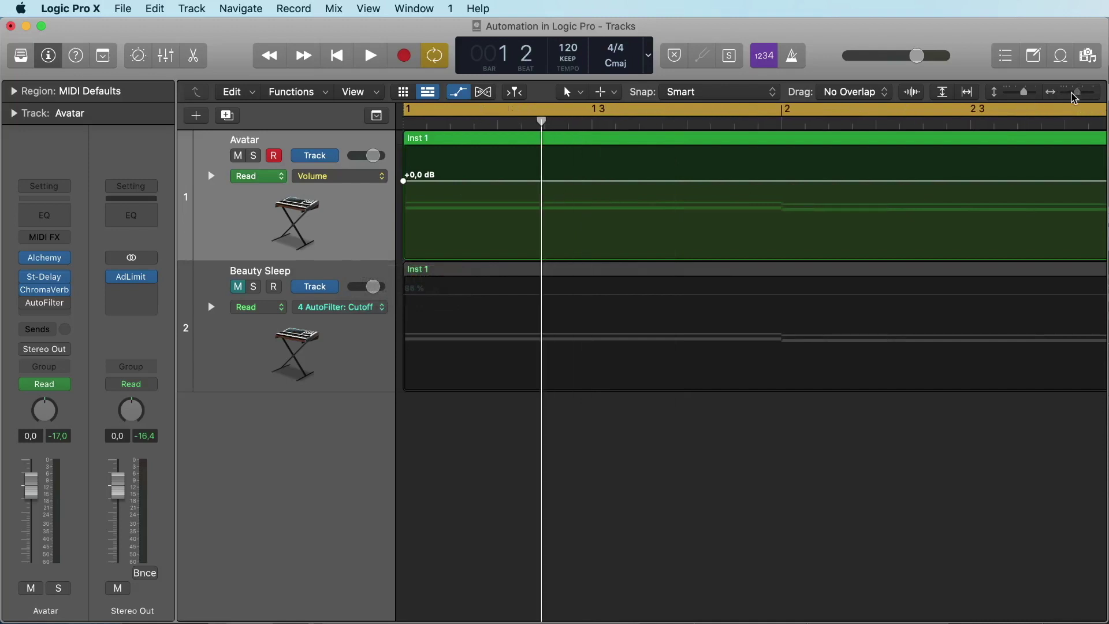
{"action": "left_click", "coordinate": [800, 181]}
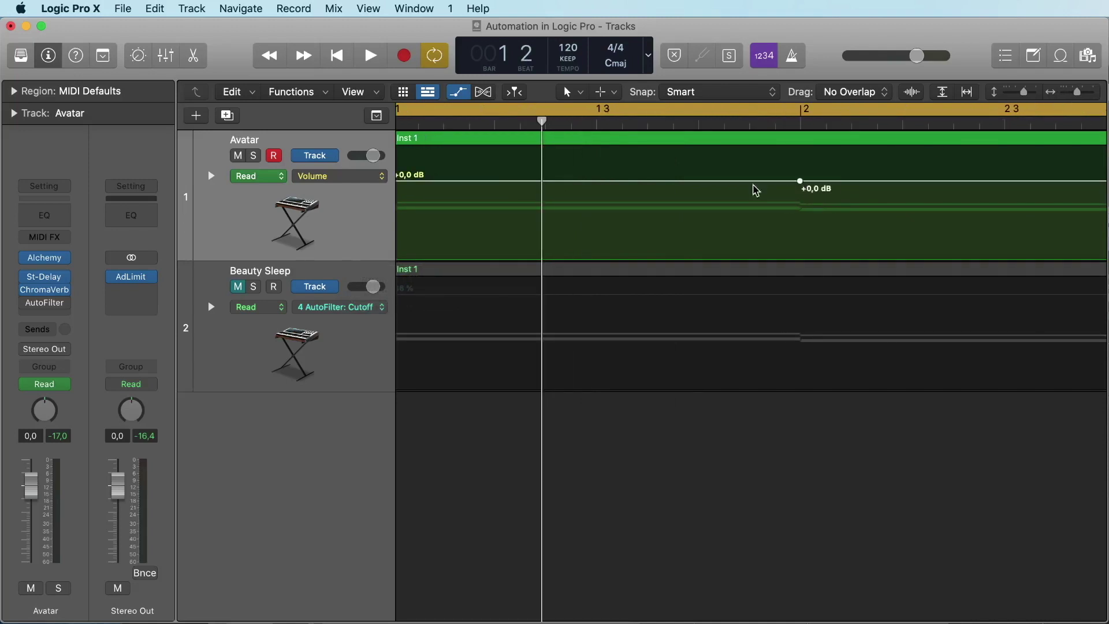
{"action": "left_click", "coordinate": [596, 181]}
{"action": "left_click_drag", "start_coordinate": [596, 180], "coordinate": [598, 249]}
Step: Play back the volume dip twice from bar 1
{"action": "key", "text": "space"}
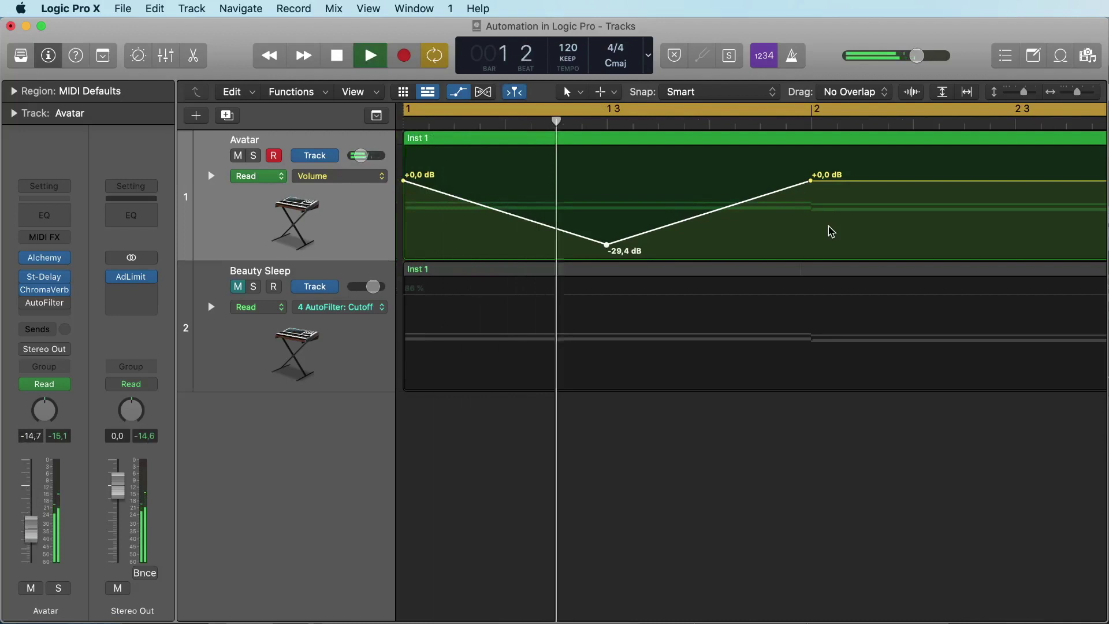
{"action": "key", "text": "space"}
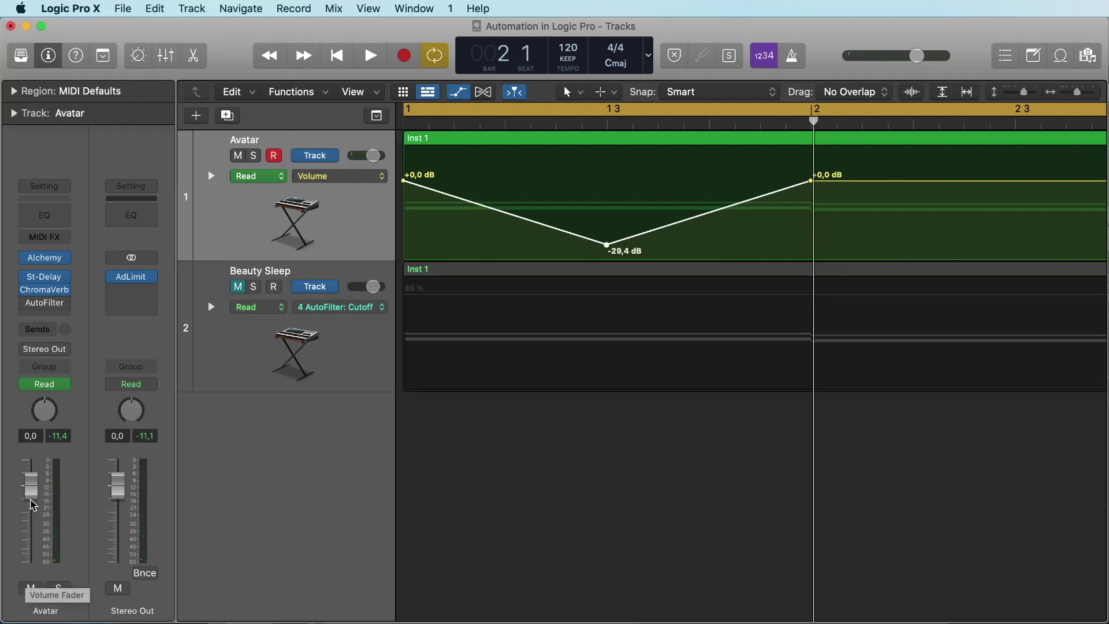
{"action": "key", "text": "space"}
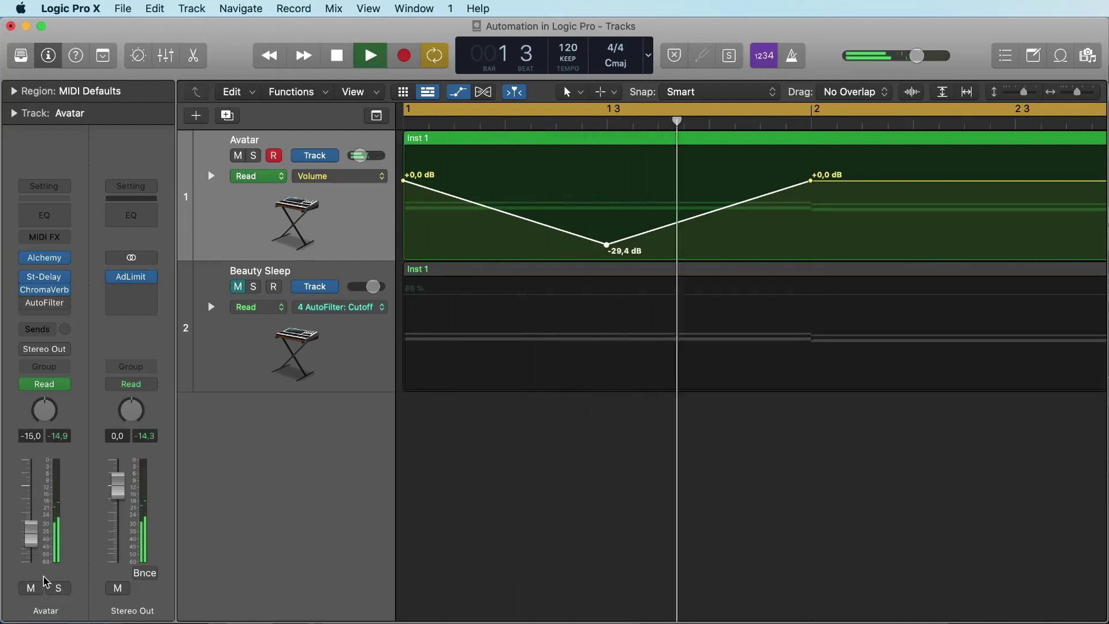
{"action": "key", "text": "space"}
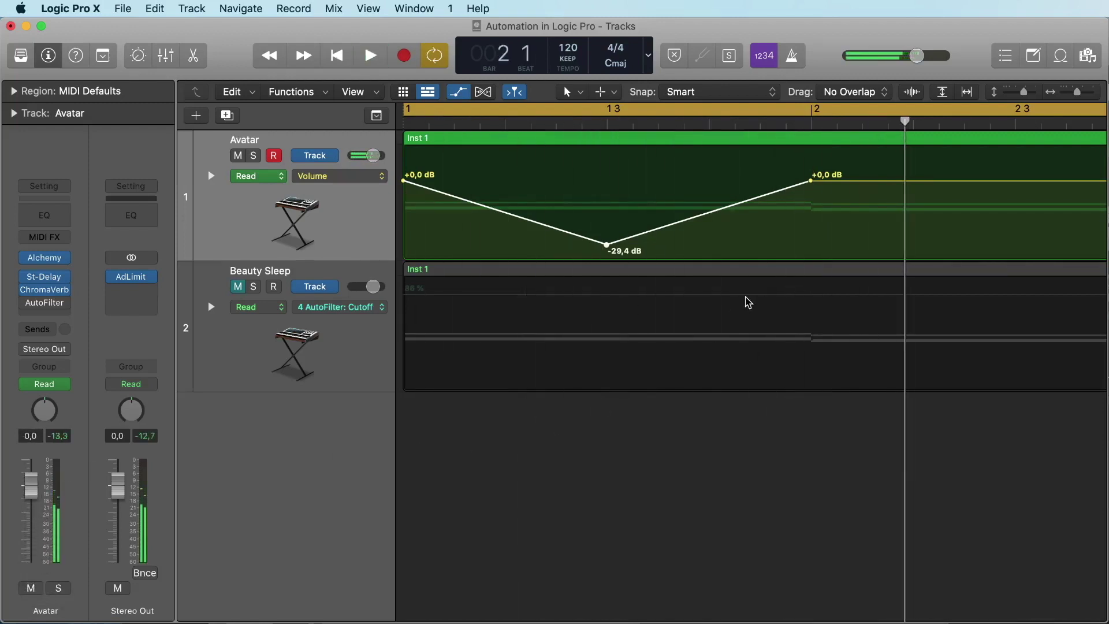
{"action": "left_click", "coordinate": [343, 183]}
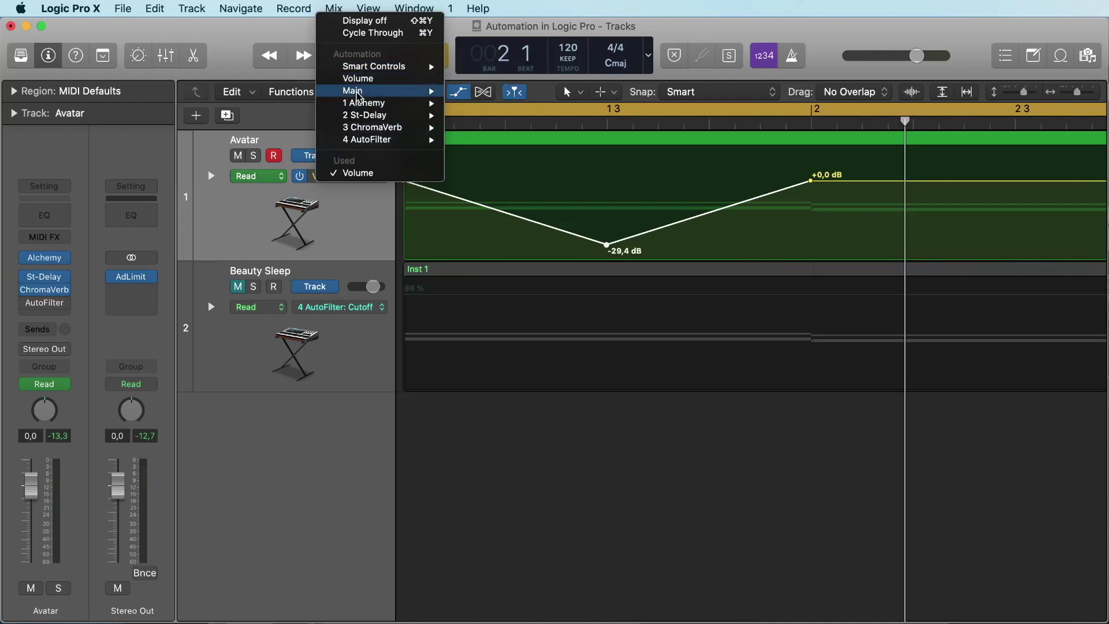
Step: Show Avatar's Main > Pan > Relative (±) automation and add a starting point on it
{"action": "mouse_move", "coordinate": [361, 103]}
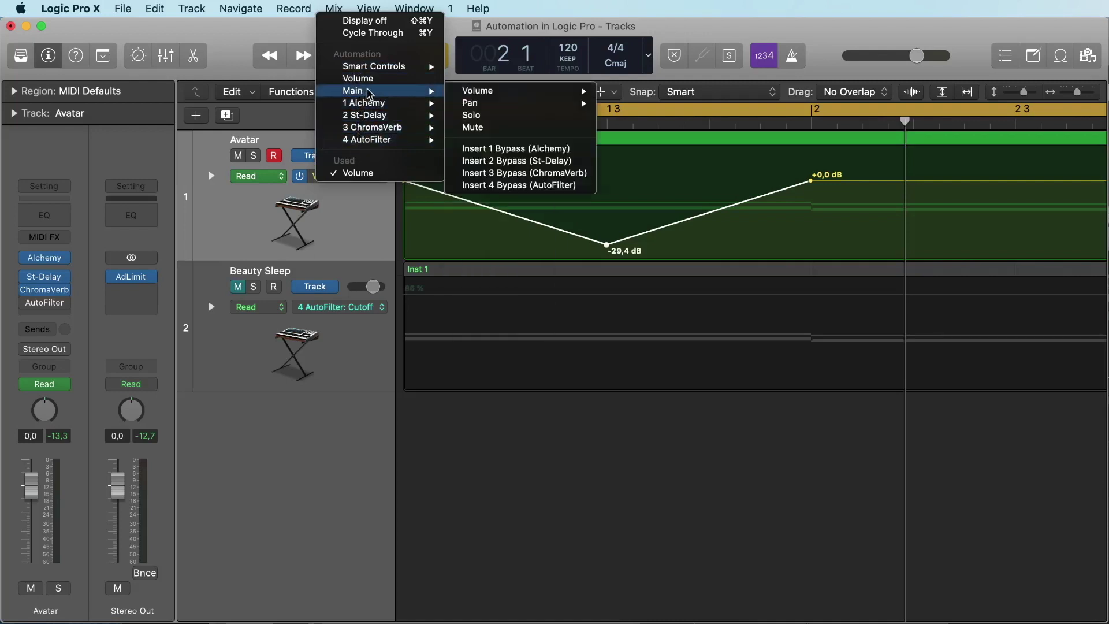
{"action": "mouse_move", "coordinate": [483, 109]}
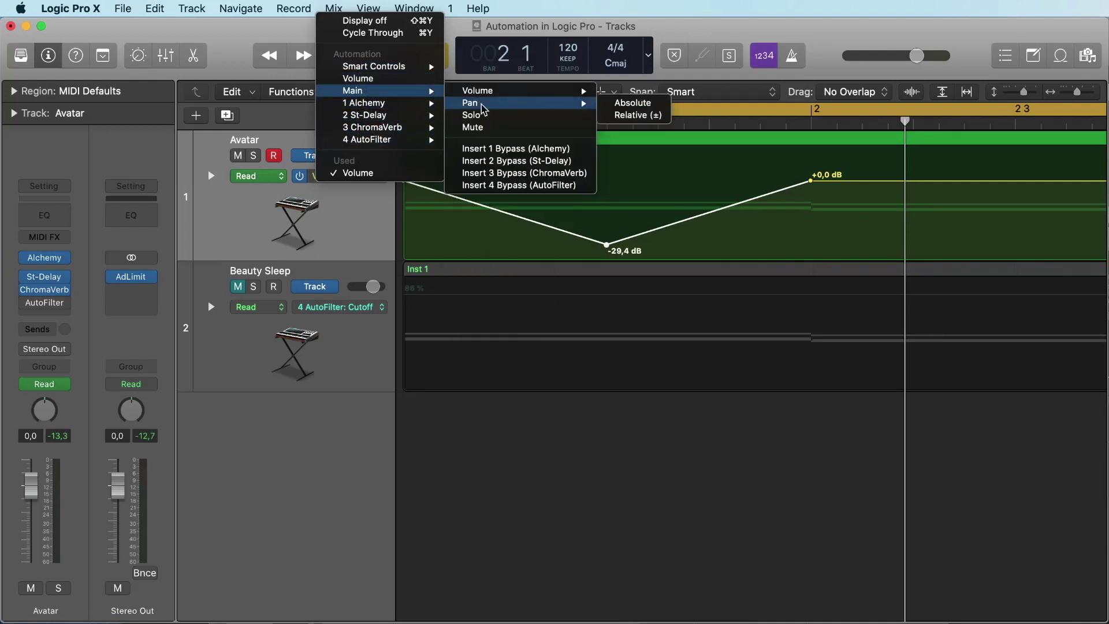
{"action": "left_click", "coordinate": [638, 115]}
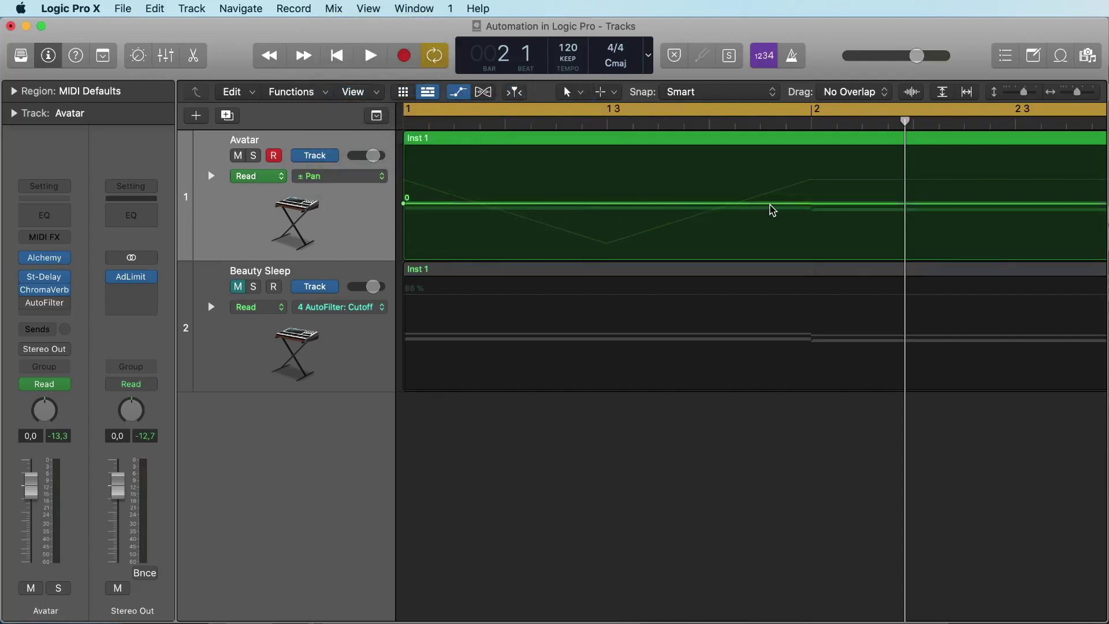
{"action": "left_click", "coordinate": [772, 204]}
Step: Add pan points around bar 2, raising one to +64, and play the swing back
{"action": "left_click", "coordinate": [1066, 203]}
{"action": "left_click", "coordinate": [861, 203]}
{"action": "left_click_drag", "start_coordinate": [861, 204], "coordinate": [964, 258]}
{"action": "left_click", "coordinate": [919, 164]}
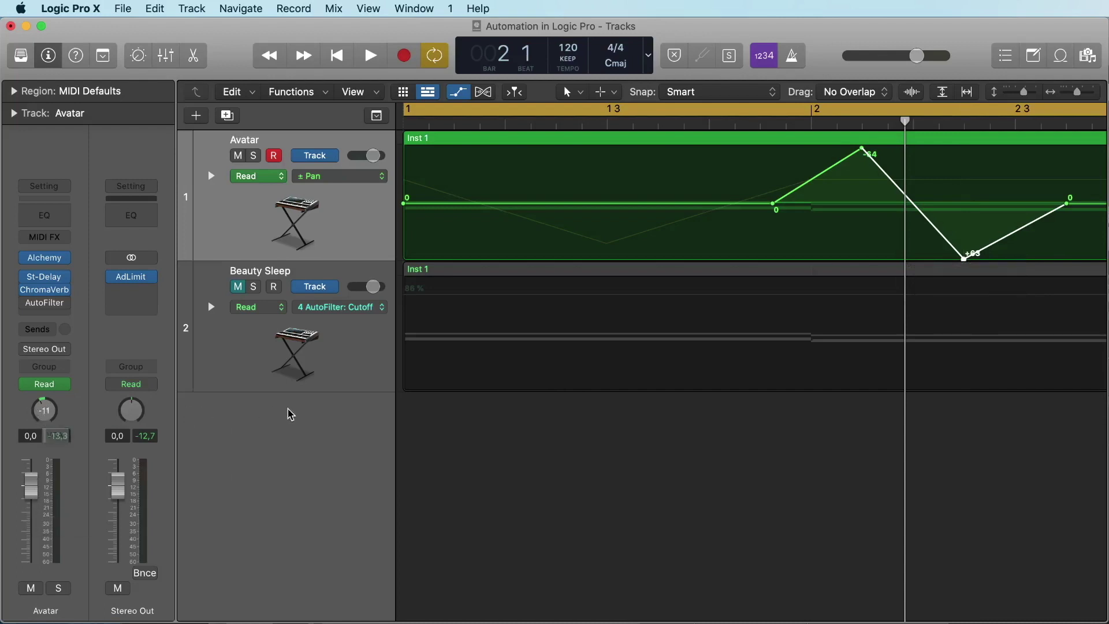
{"action": "key", "text": "space"}
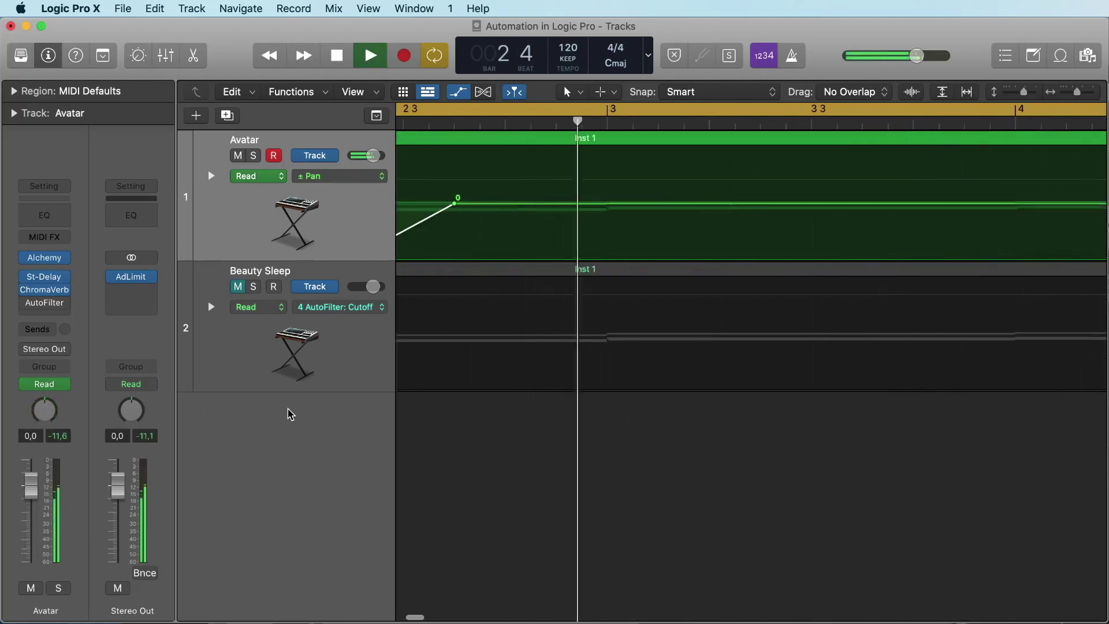
{"action": "key", "text": "space"}
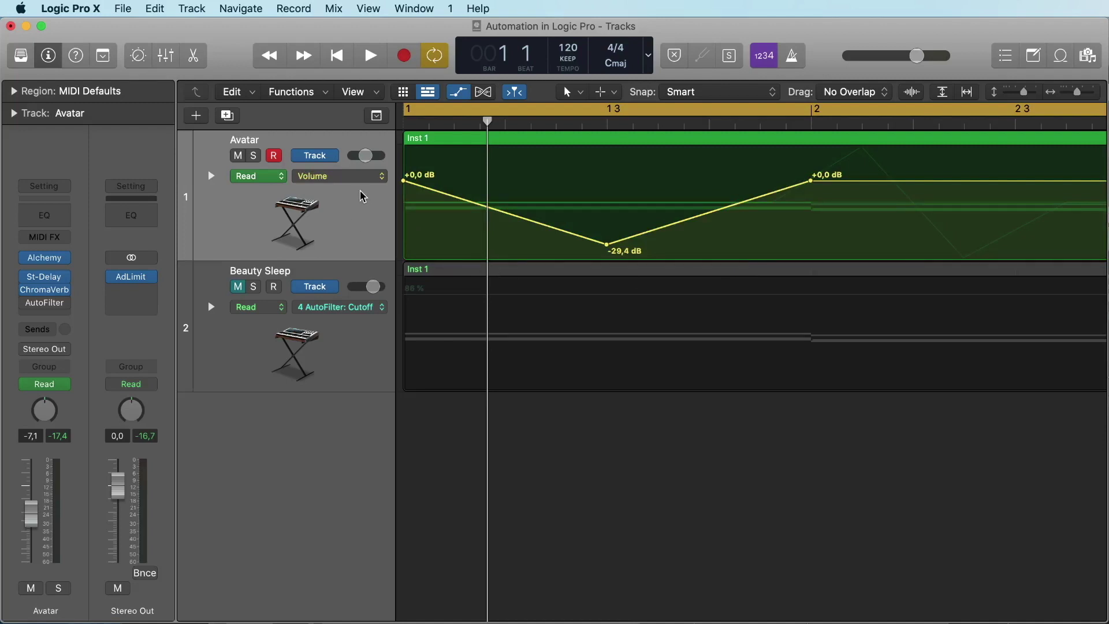
{"action": "left_click", "coordinate": [366, 176]}
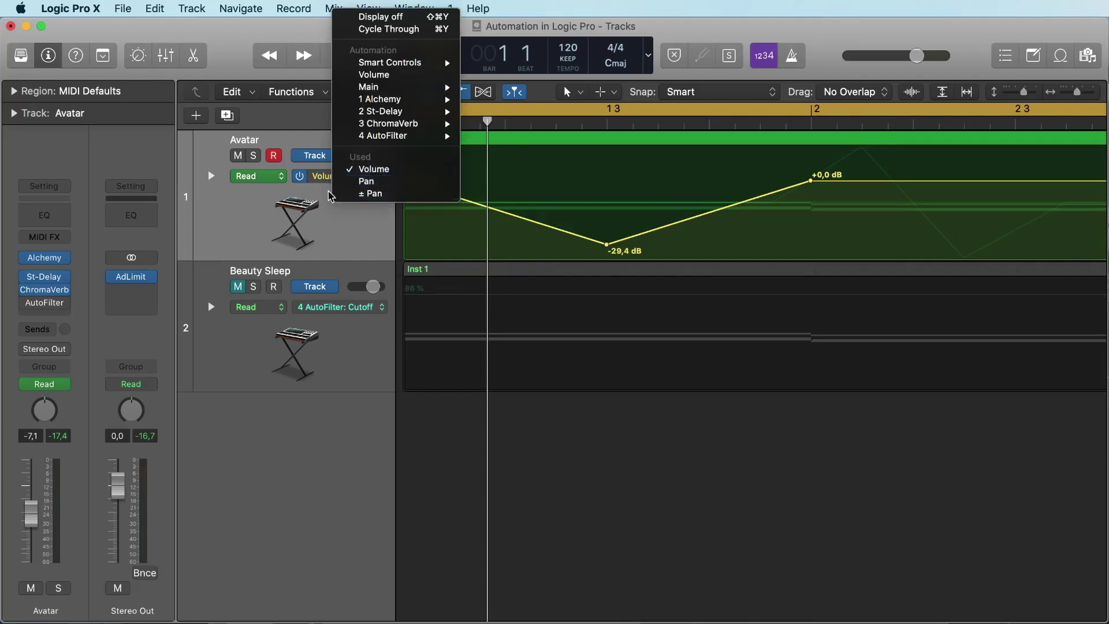
{"action": "left_click", "coordinate": [310, 201]}
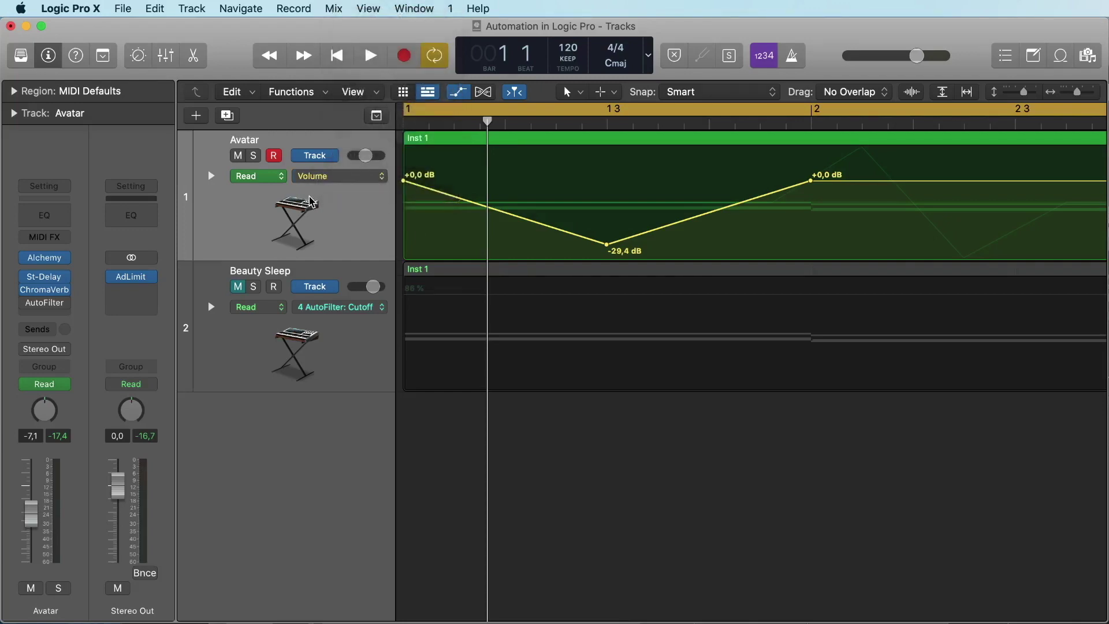
{"action": "key", "text": "ctrl+super+Down"}
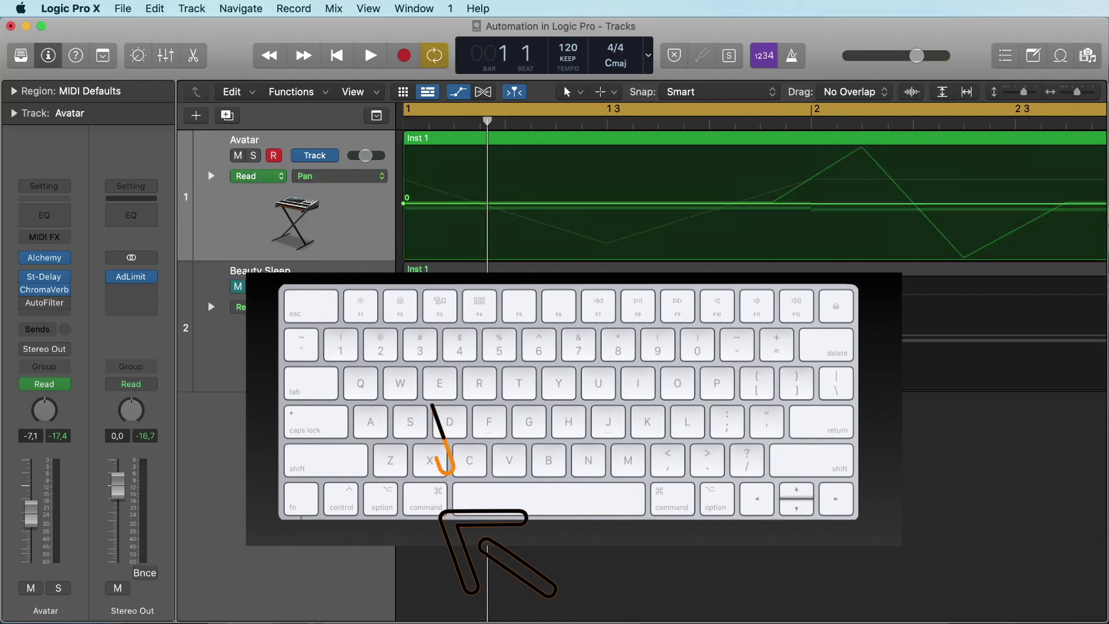
{"action": "key", "text": "ctrl+super+Up"}
{"action": "key", "text": "ctrl+super+Down"}
{"action": "key", "text": "ctrl+super+Up"}
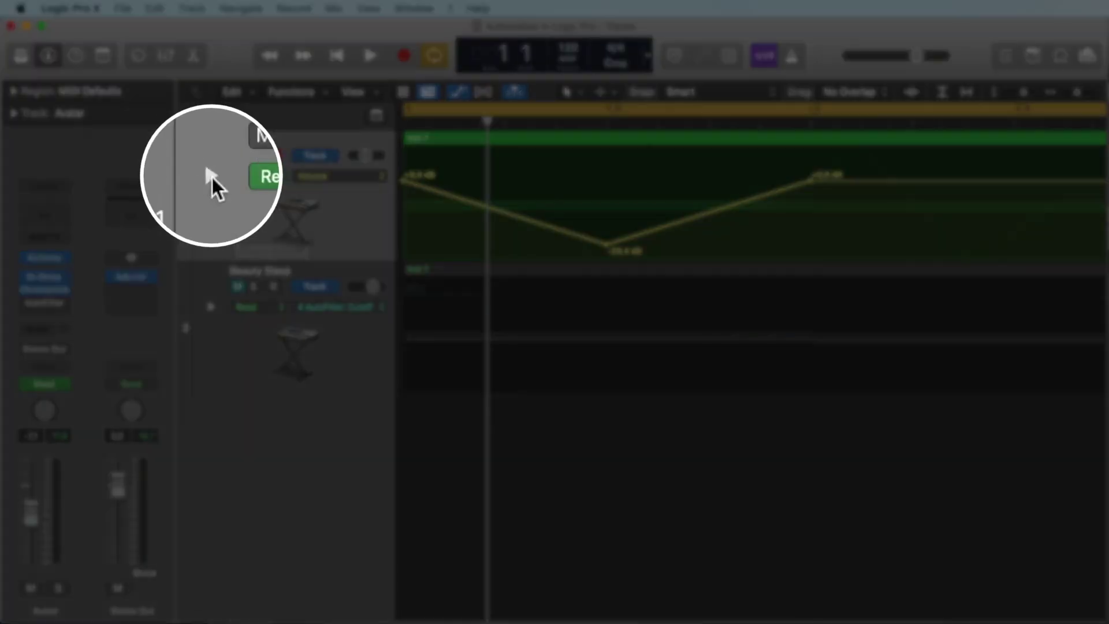
Step: Expand Avatar's Volume, Pan and Cutoff sub-lanes and open its AutoFilter plug-in
{"action": "left_click", "coordinate": [211, 176]}
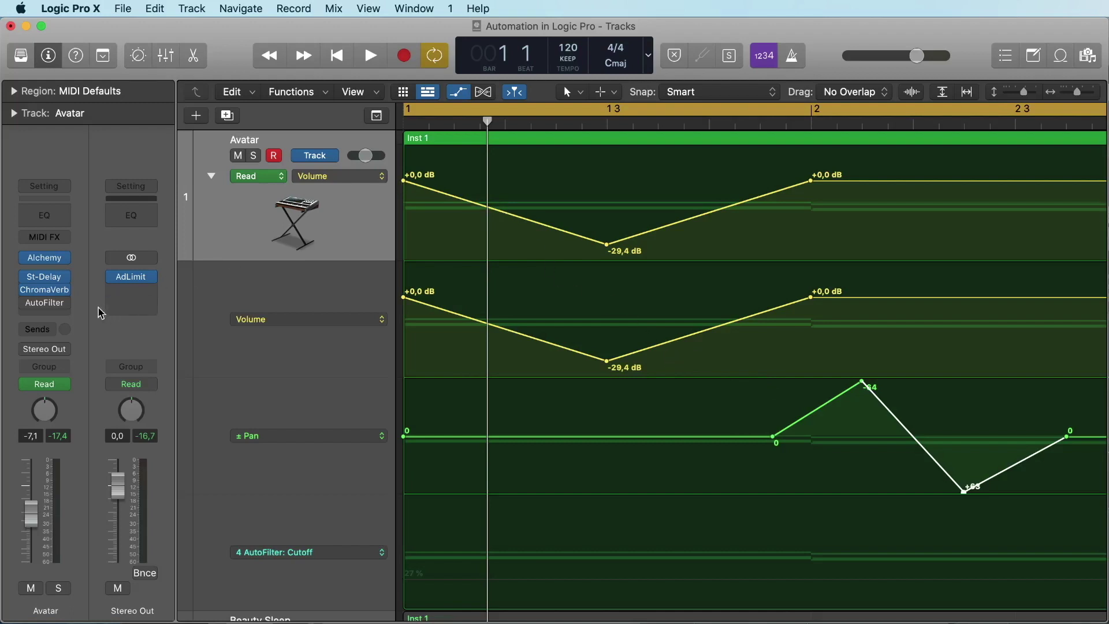
{"action": "left_click", "coordinate": [46, 303]}
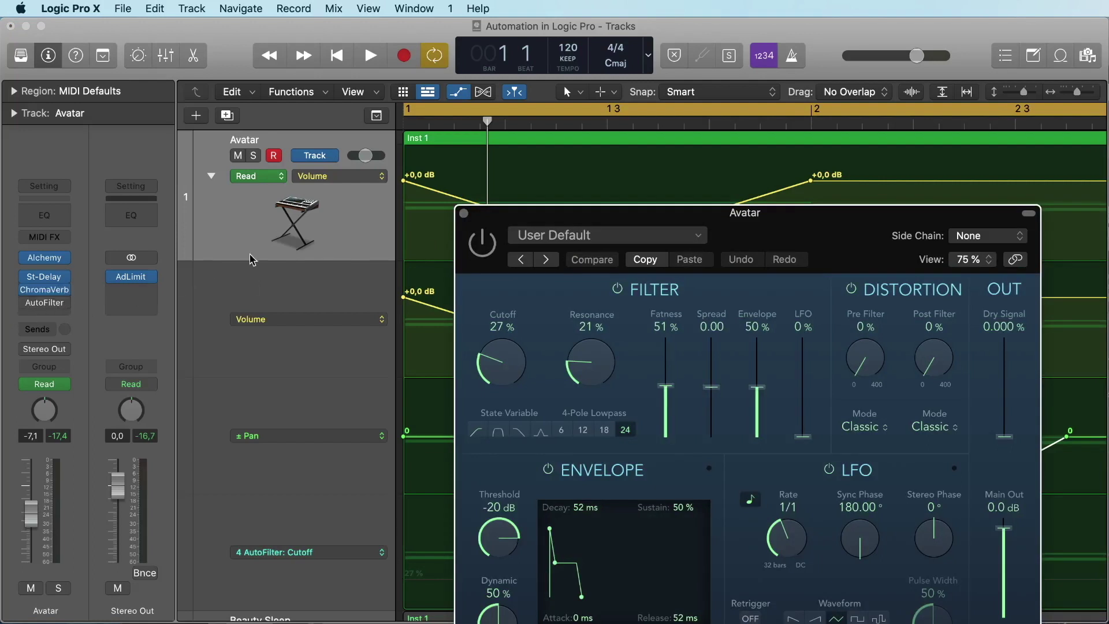
Step: Enable AutoFilter, show its Cutoff automation on Avatar and raise the line to 88 %
{"action": "left_click", "coordinate": [486, 247]}
{"action": "left_click_drag", "start_coordinate": [530, 222], "coordinate": [273, 263]}
{"action": "left_click", "coordinate": [324, 177]}
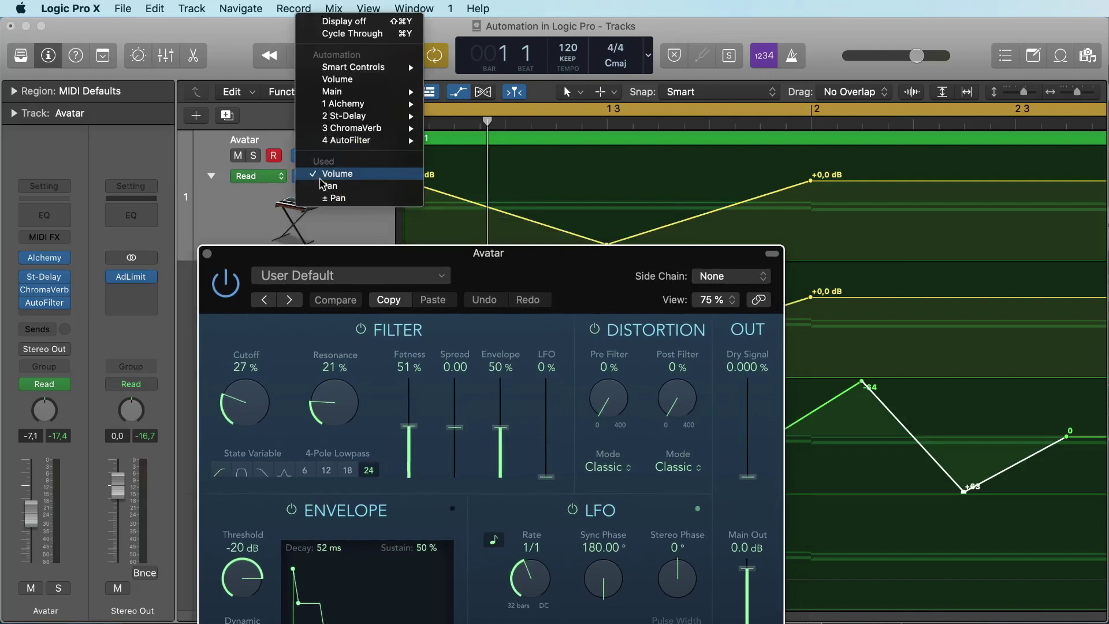
{"action": "mouse_move", "coordinate": [335, 95]}
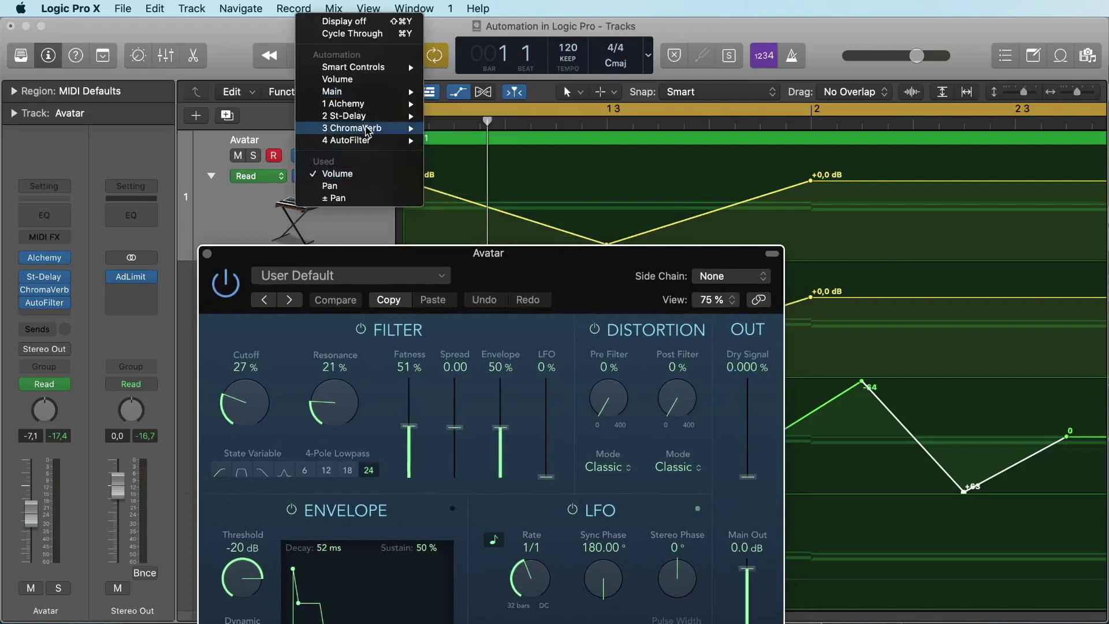
{"action": "mouse_move", "coordinate": [364, 141]}
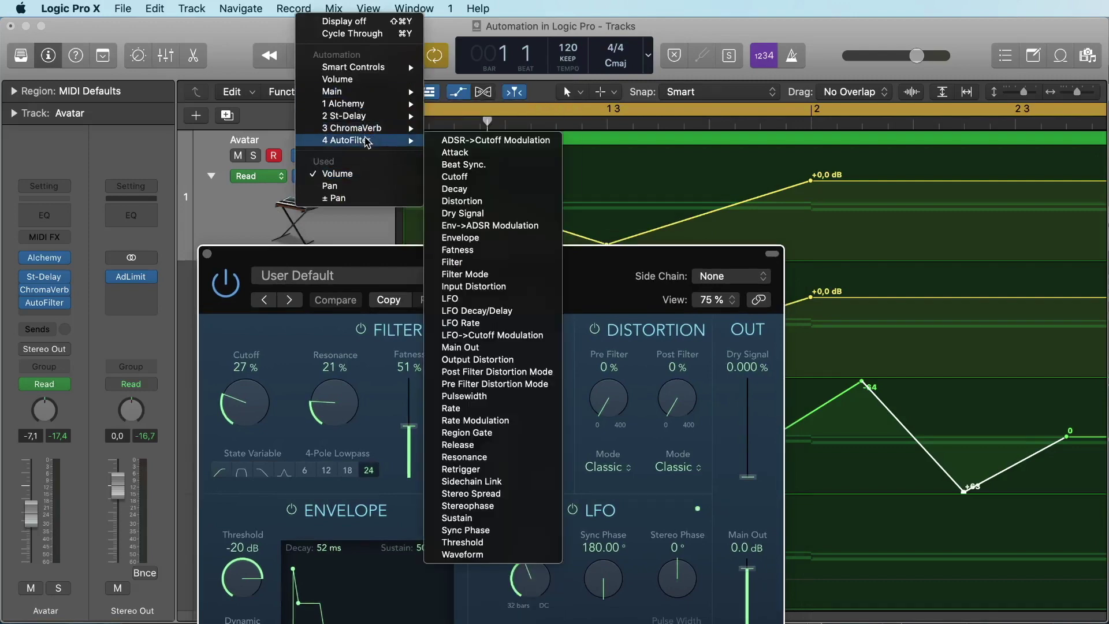
{"action": "left_click", "coordinate": [483, 181]}
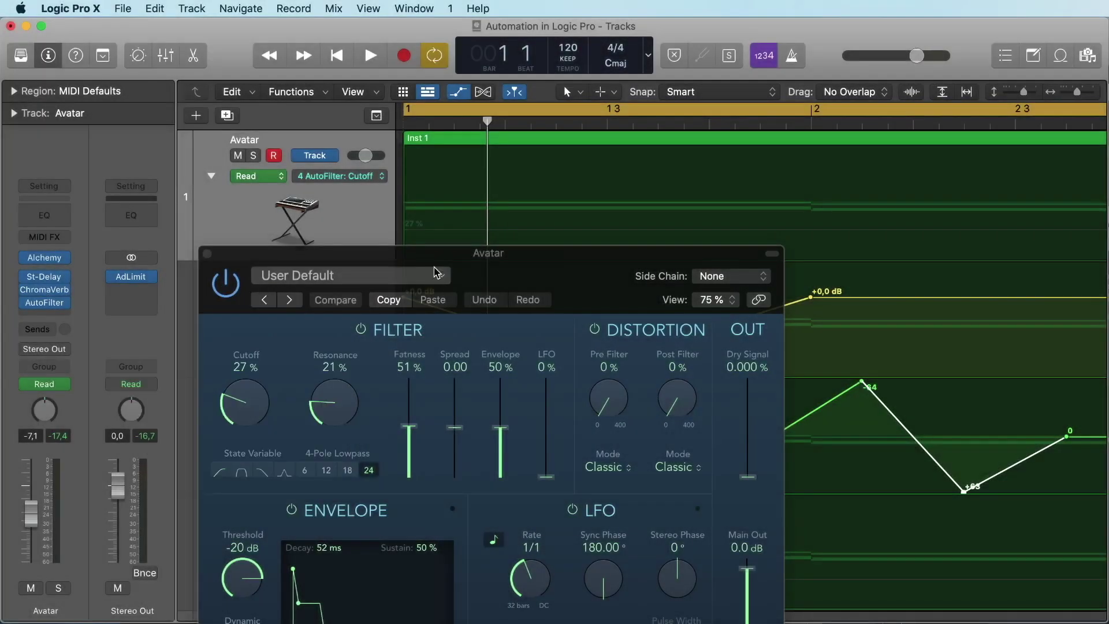
{"action": "left_click_drag", "start_coordinate": [482, 218], "coordinate": [482, 163]}
Step: Draw Cutoff points dipping to 24, peaking at 98 and dipping to 11, then play it back
{"action": "left_click", "coordinate": [809, 161]}
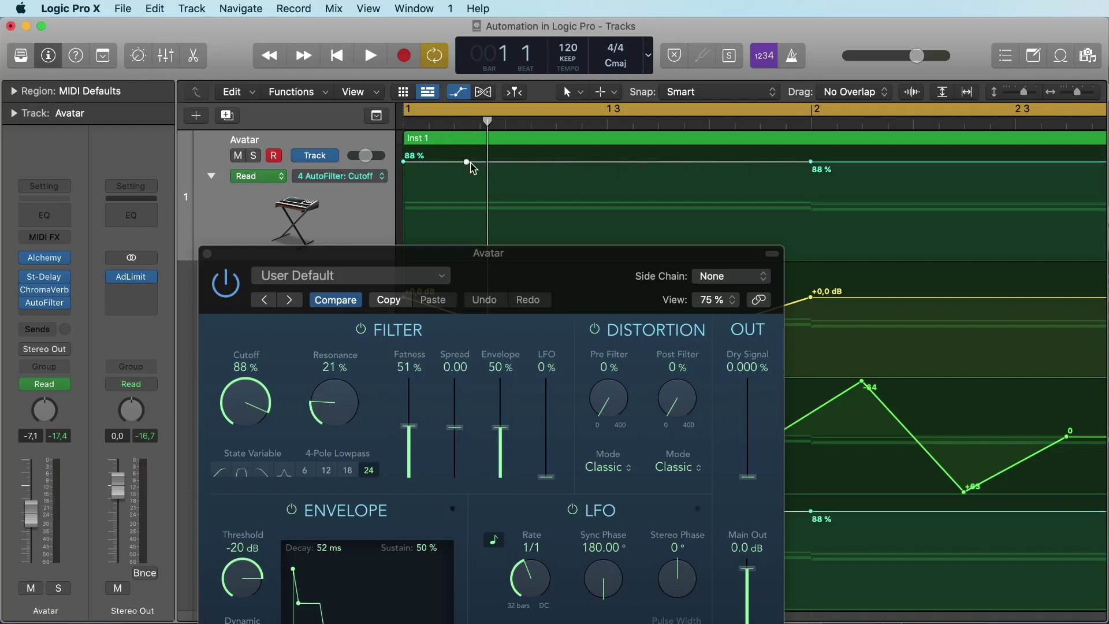
{"action": "left_click_drag", "start_coordinate": [467, 162], "coordinate": [518, 232]}
{"action": "left_click", "coordinate": [581, 220]}
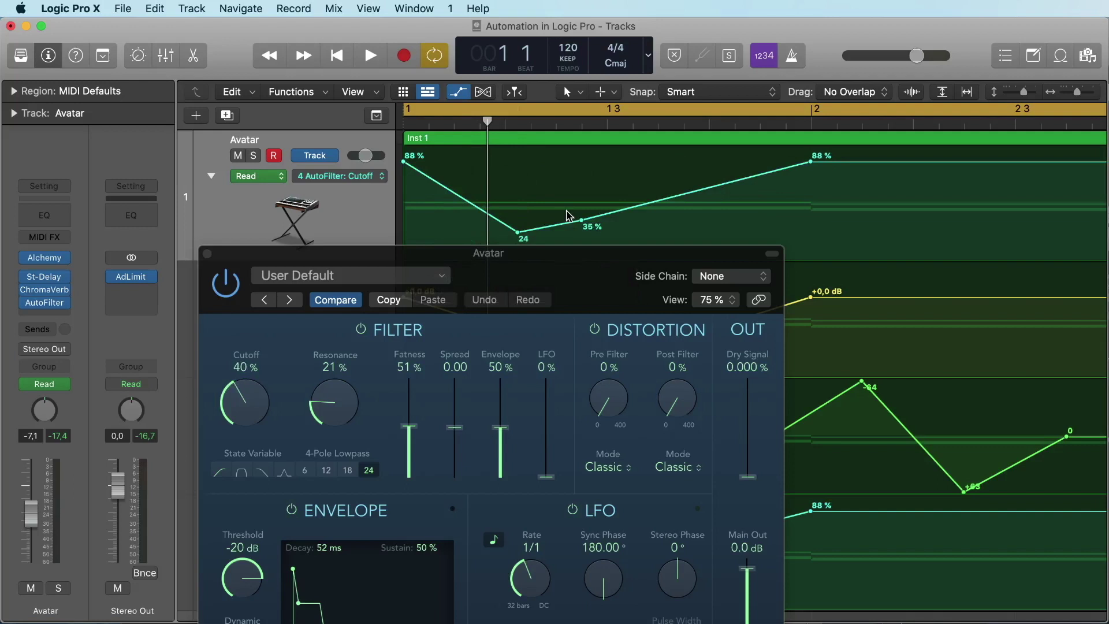
{"action": "left_click_drag", "start_coordinate": [581, 220], "coordinate": [607, 151]}
{"action": "left_click_drag", "start_coordinate": [709, 157], "coordinate": [714, 317]}
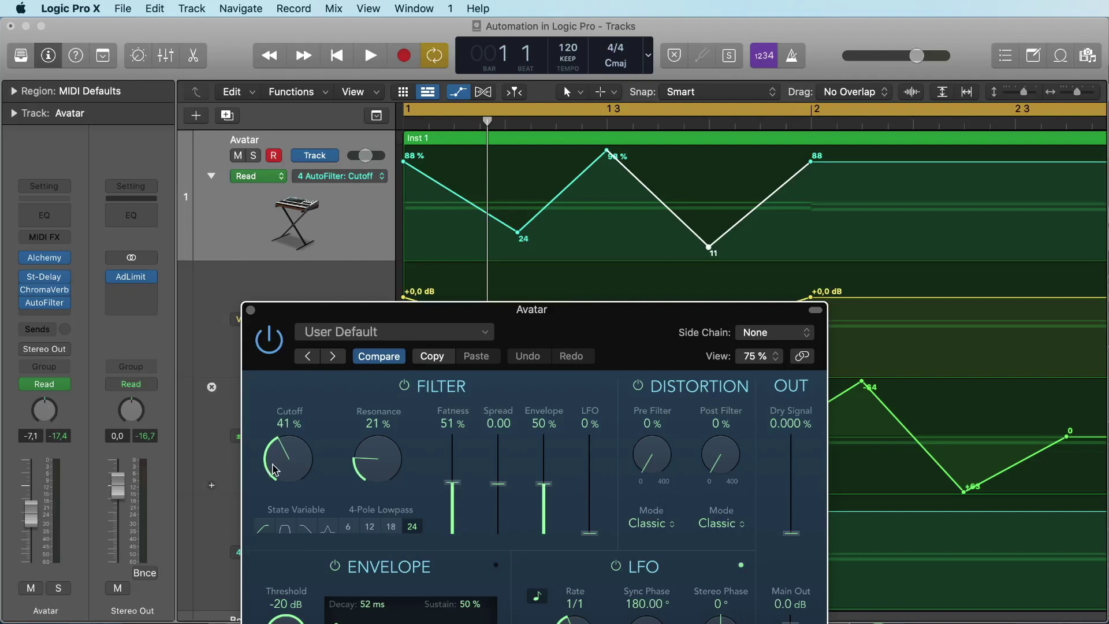
{"action": "key", "text": "space"}
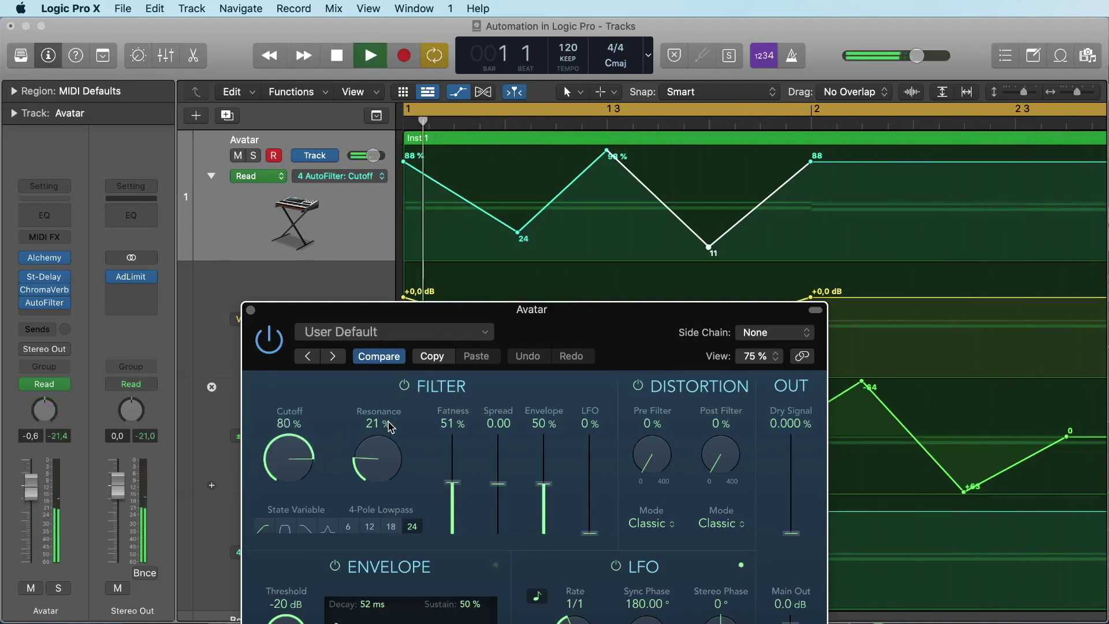
{"action": "key", "text": "space"}
{"action": "mouse_move", "coordinate": [420, 320]}
{"action": "left_mouse_down"}
{"action": "mouse_move", "coordinate": [381, 346]}
{"action": "mouse_move", "coordinate": [356, 342]}
{"action": "mouse_move", "coordinate": [411, 313]}
{"action": "left_mouse_up"}
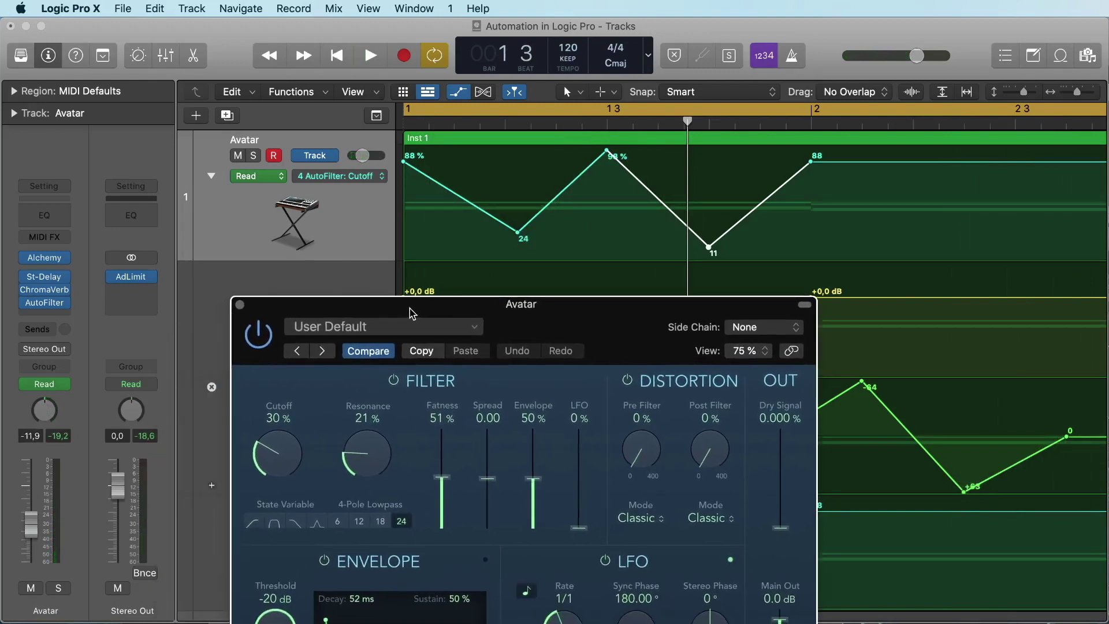
Step: Restore the 24 dip, add a 50 % point on the rise, and deepen a dip to 13
{"action": "double_click", "coordinate": [518, 233]}
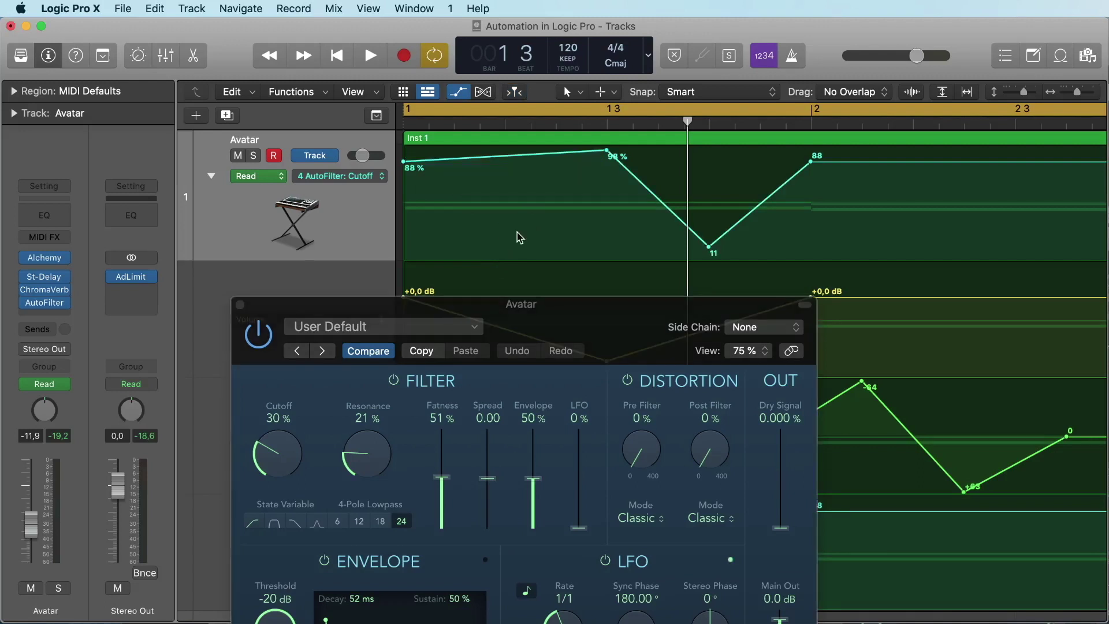
{"action": "left_click", "coordinate": [517, 232]}
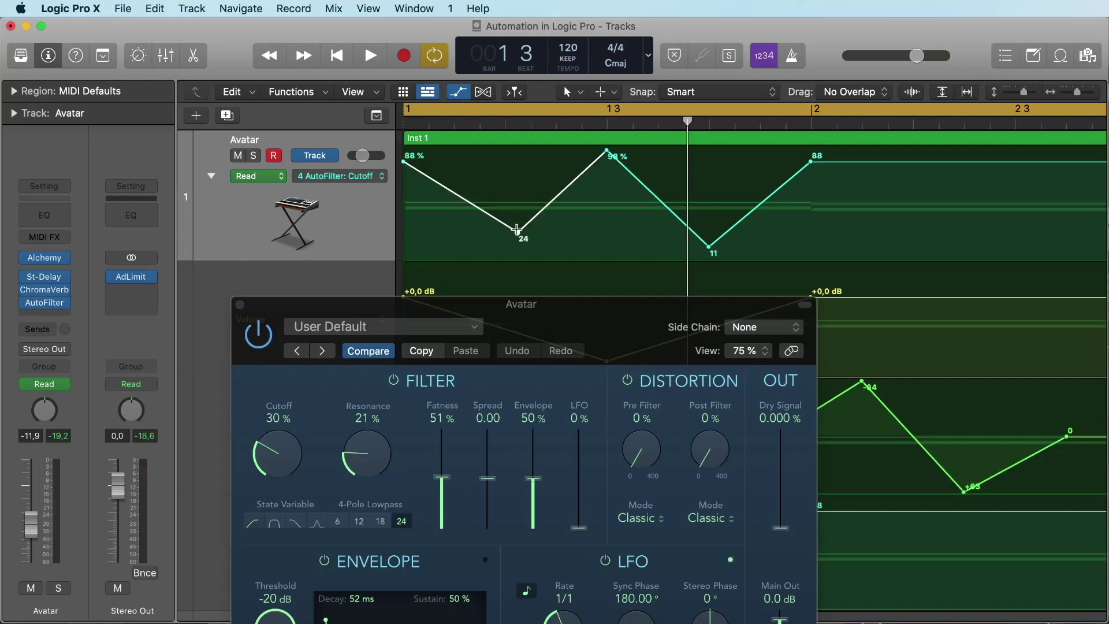
{"action": "left_click", "coordinate": [758, 204]}
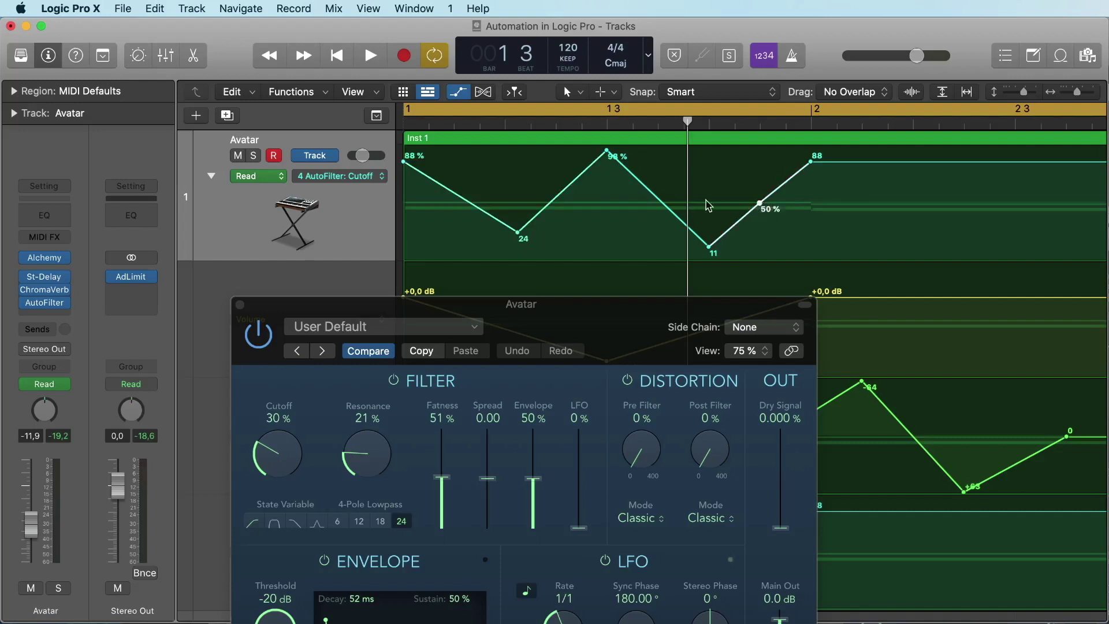
{"action": "left_click", "coordinate": [569, 186]}
{"action": "left_click_drag", "start_coordinate": [569, 186], "coordinate": [571, 203]}
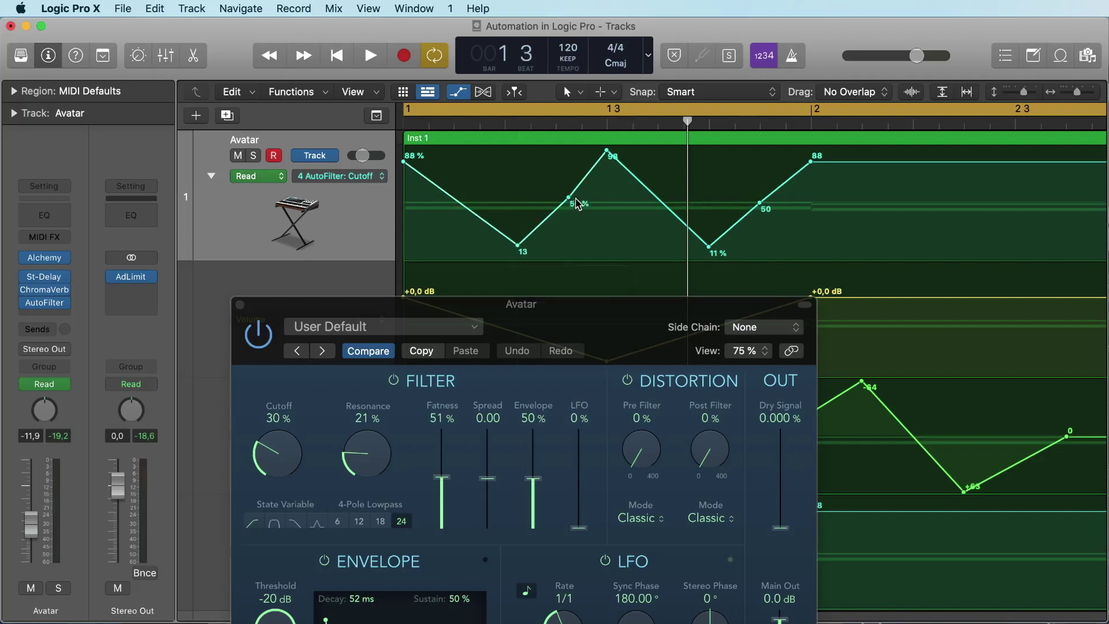
Step: With the Automation Select Tool, copy the dip-and-peak Cutoff pattern to after bar 2
{"action": "left_click", "coordinate": [574, 92]}
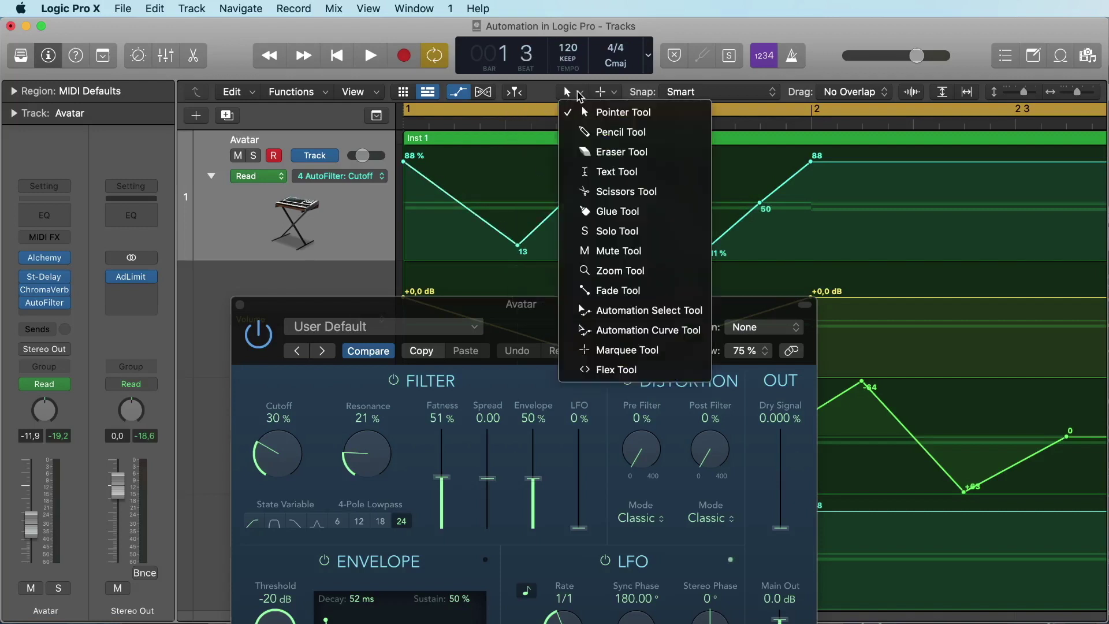
{"action": "left_click", "coordinate": [680, 312]}
{"action": "left_click_drag", "start_coordinate": [789, 253], "coordinate": [492, 152]}
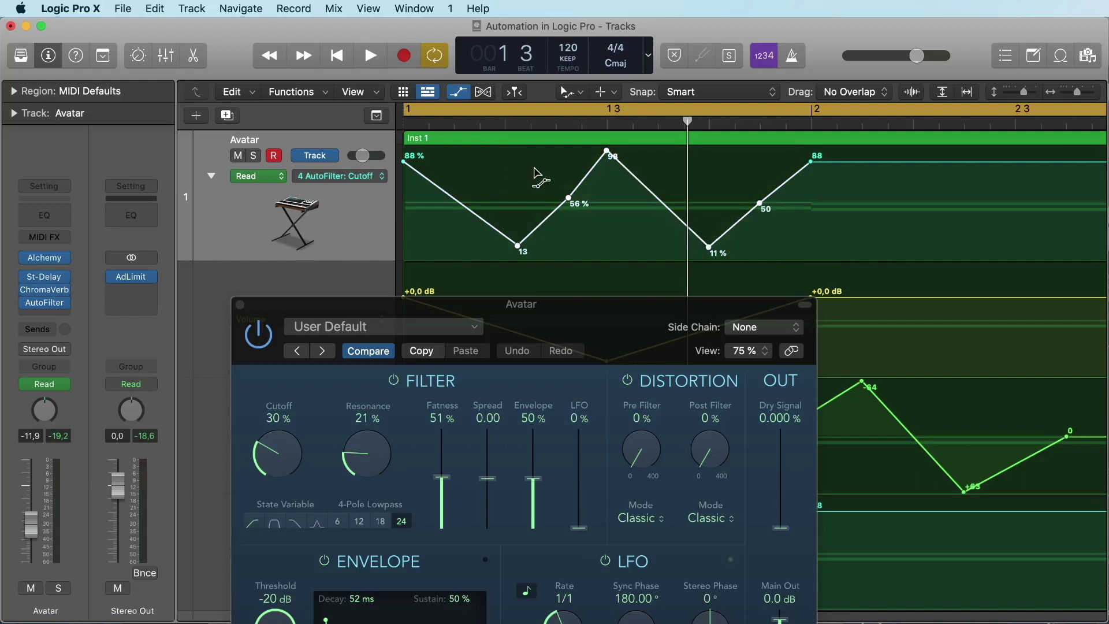
{"action": "key", "text": "Delete"}
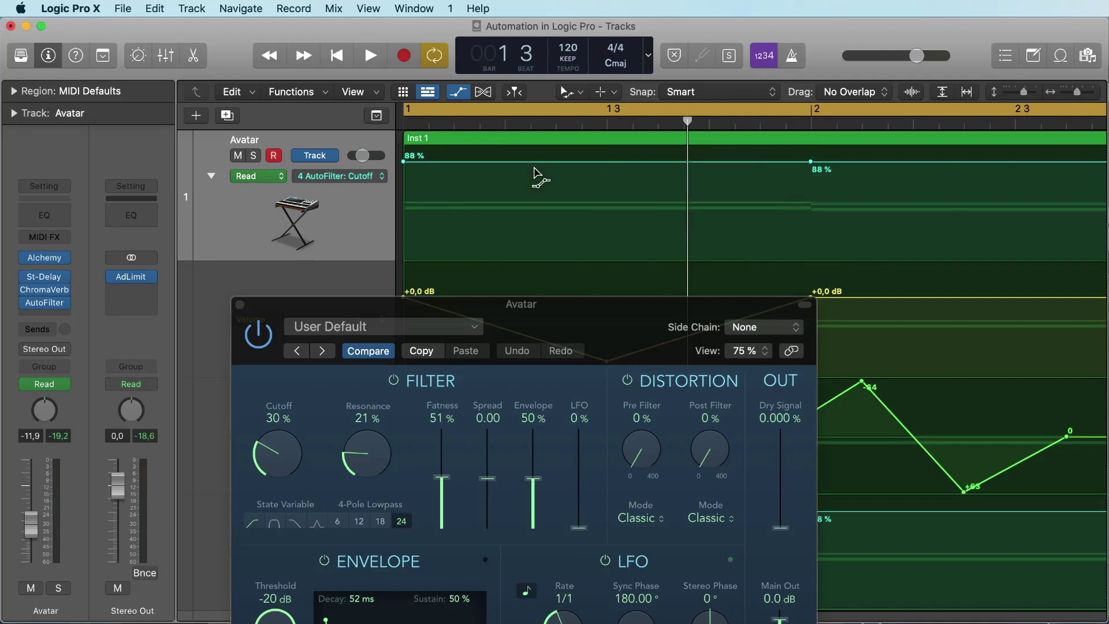
{"action": "key", "text": "super+z"}
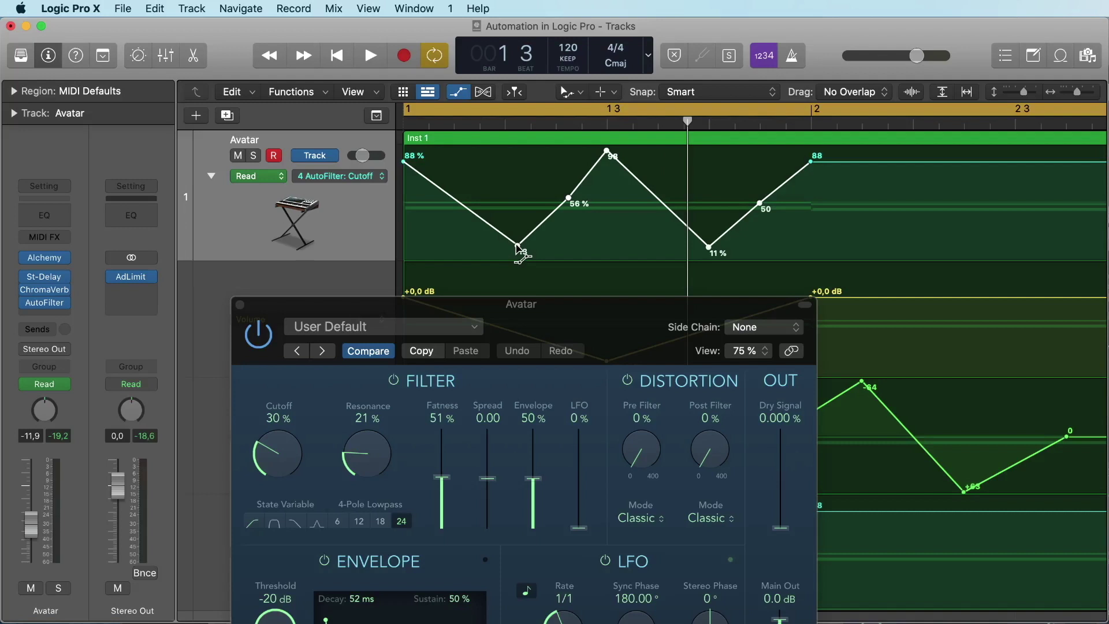
{"action": "left_click_drag", "start_coordinate": [512, 243], "coordinate": [841, 243]}
Step: Back on the Pointer Tool, select the four 13–11 % points, test deleting them, then undo
{"action": "left_click", "coordinate": [567, 92]}
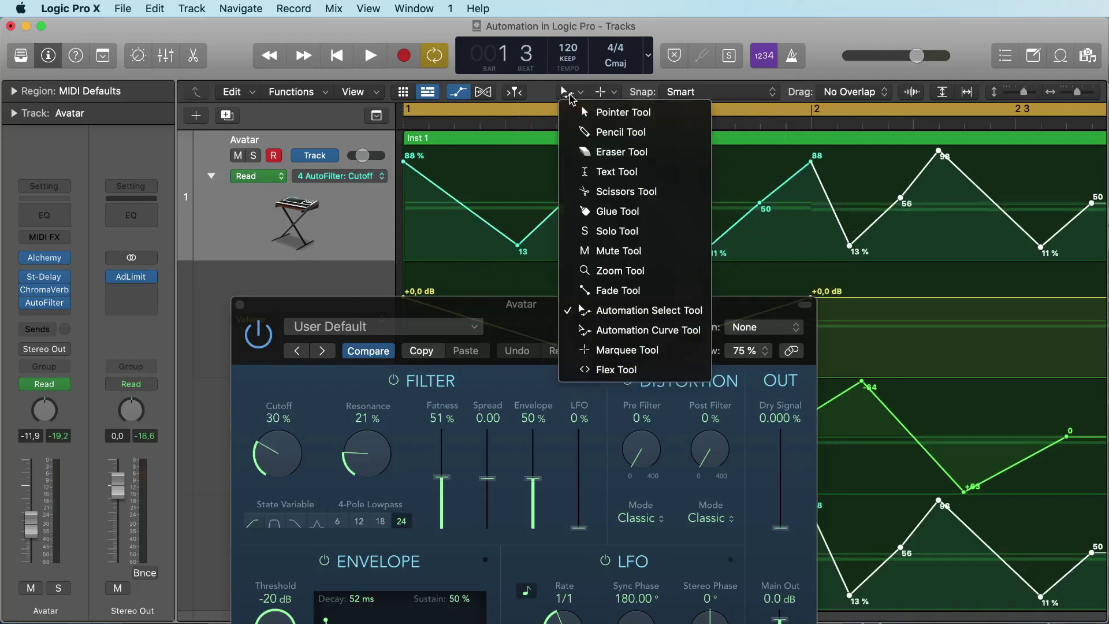
{"action": "left_click", "coordinate": [621, 112]}
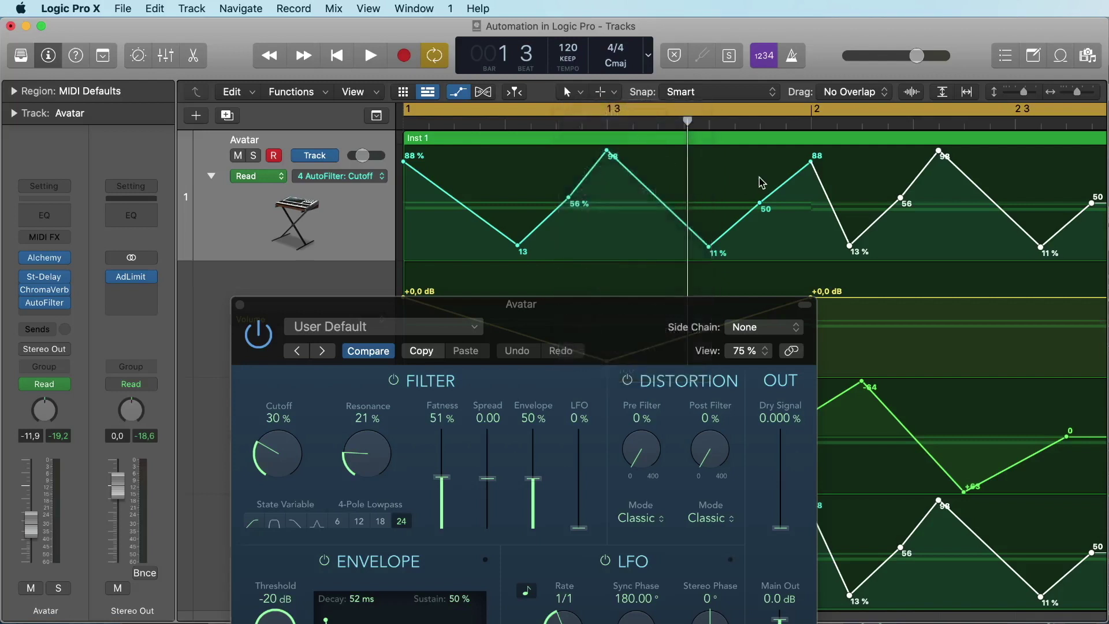
{"action": "left_click", "coordinate": [711, 195]}
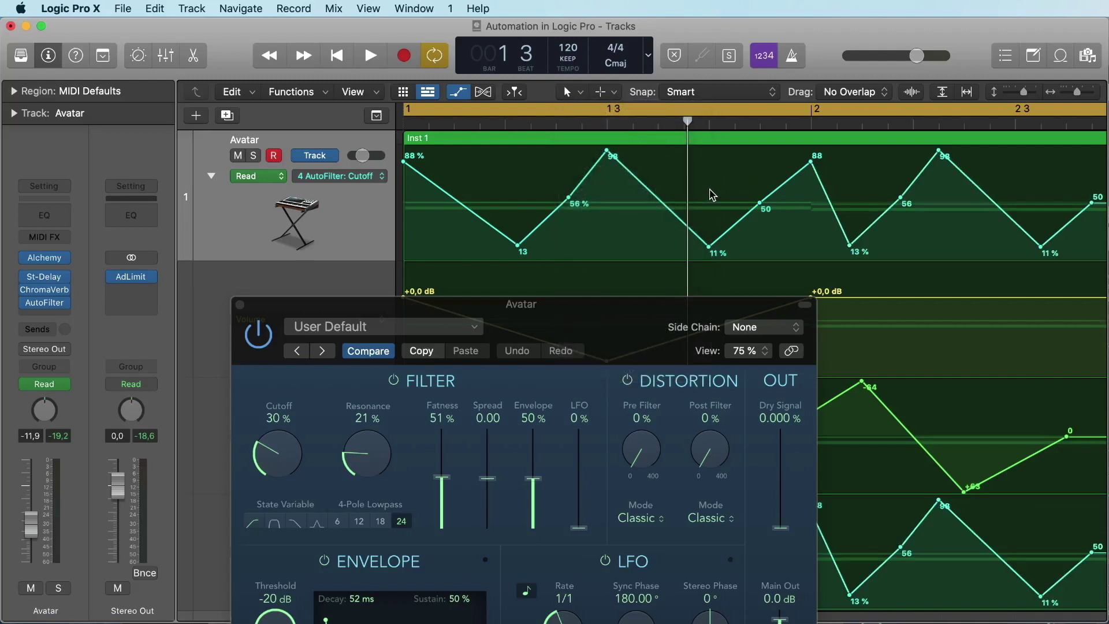
{"action": "left_click_drag", "start_coordinate": [745, 249], "coordinate": [505, 150]}
{"action": "mouse_move", "coordinate": [520, 248]}
{"action": "left_mouse_down"}
{"action": "mouse_move", "coordinate": [521, 198]}
{"action": "mouse_move", "coordinate": [521, 262]}
{"action": "mouse_move", "coordinate": [522, 250]}
{"action": "left_mouse_up"}
{"action": "key", "text": "Delete"}
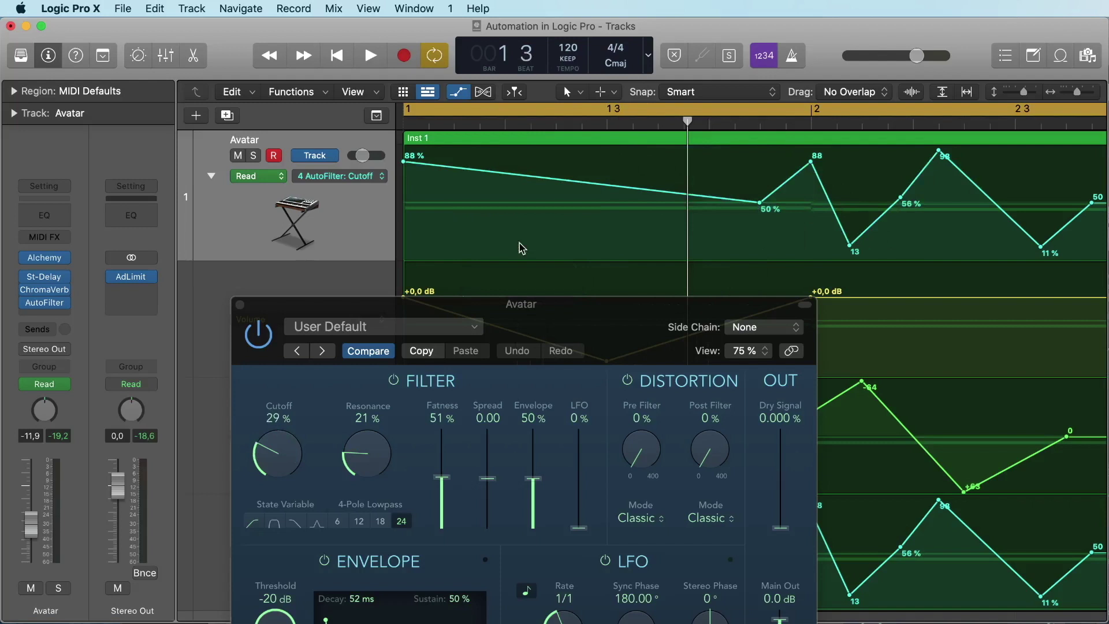
{"action": "key", "text": "super+z"}
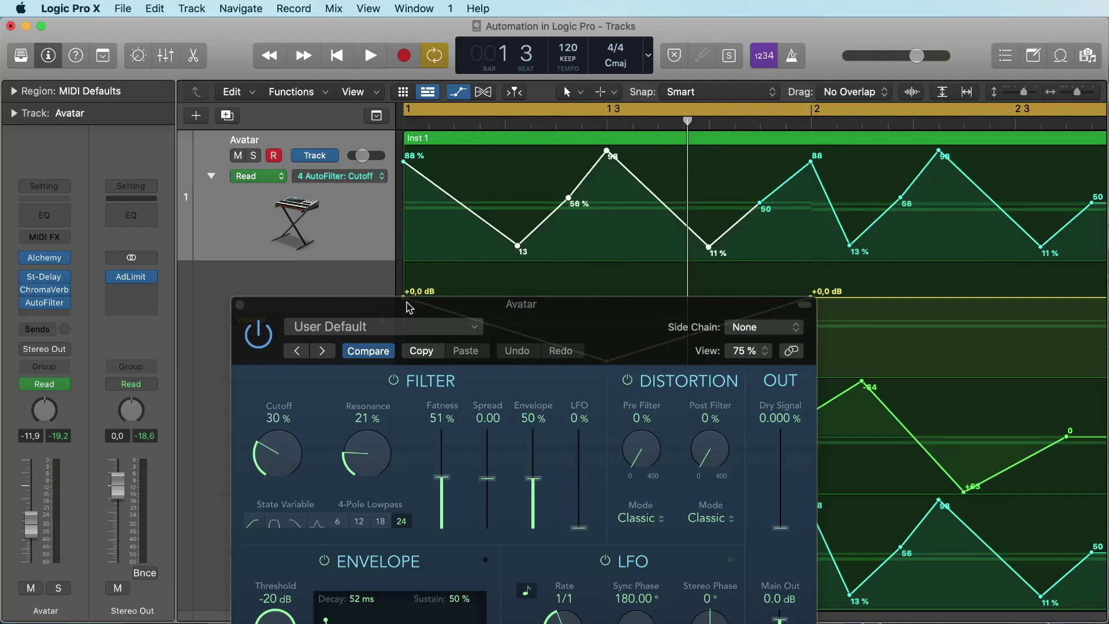
{"action": "left_click_drag", "start_coordinate": [411, 306], "coordinate": [637, 270]}
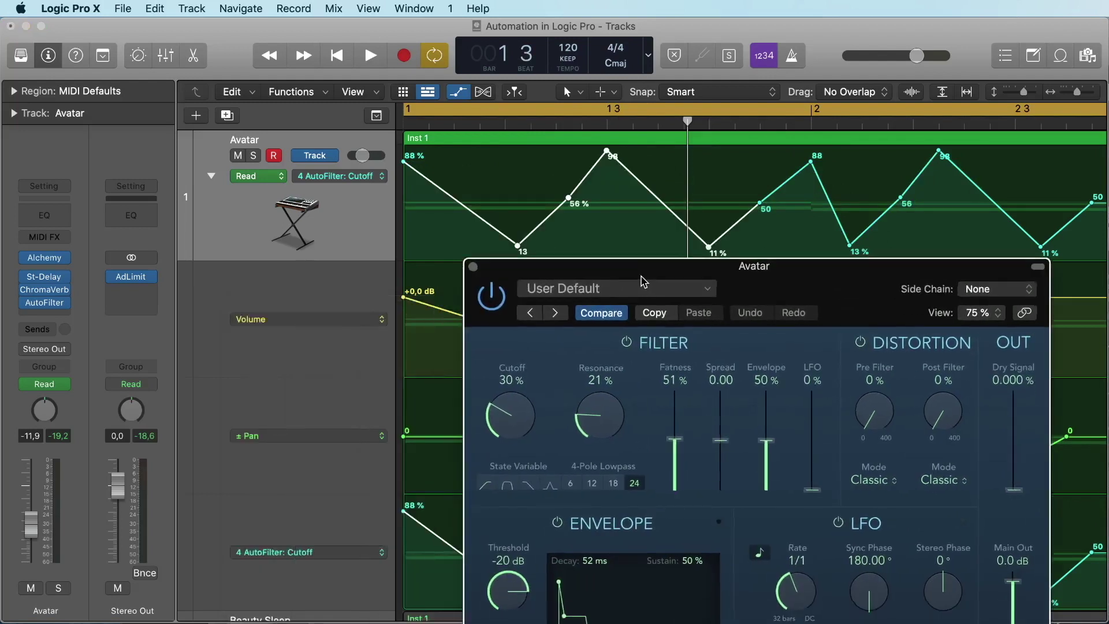
Step: Delete the automation currently shown on the track via its context menu
{"action": "right_click", "coordinate": [364, 222]}
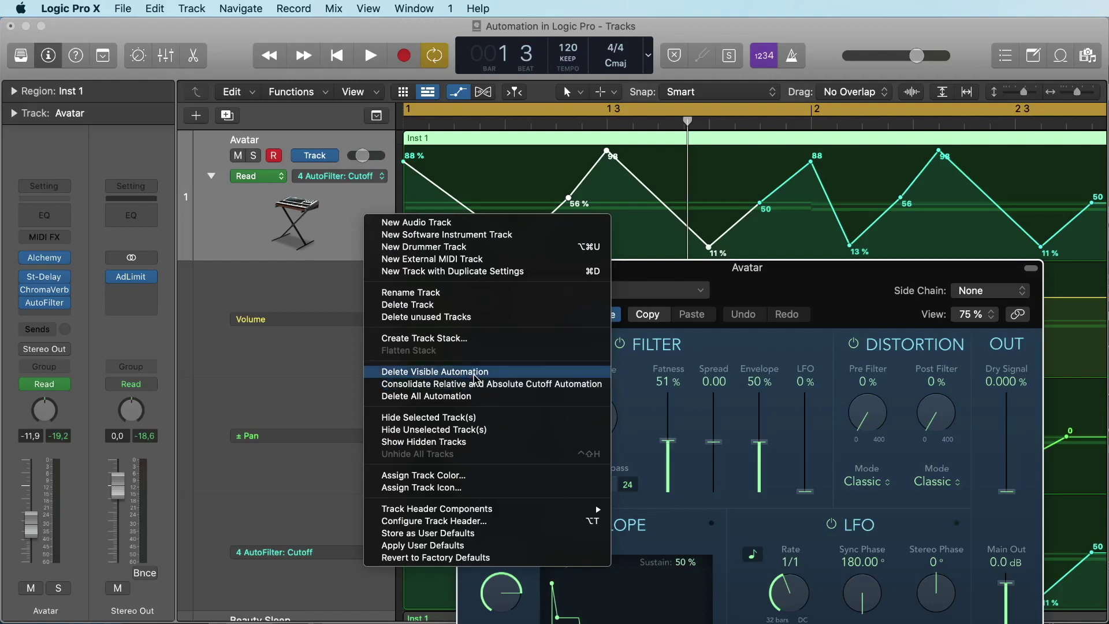
{"action": "left_click", "coordinate": [566, 371]}
{"action": "left_click_drag", "start_coordinate": [574, 269], "coordinate": [621, 283]}
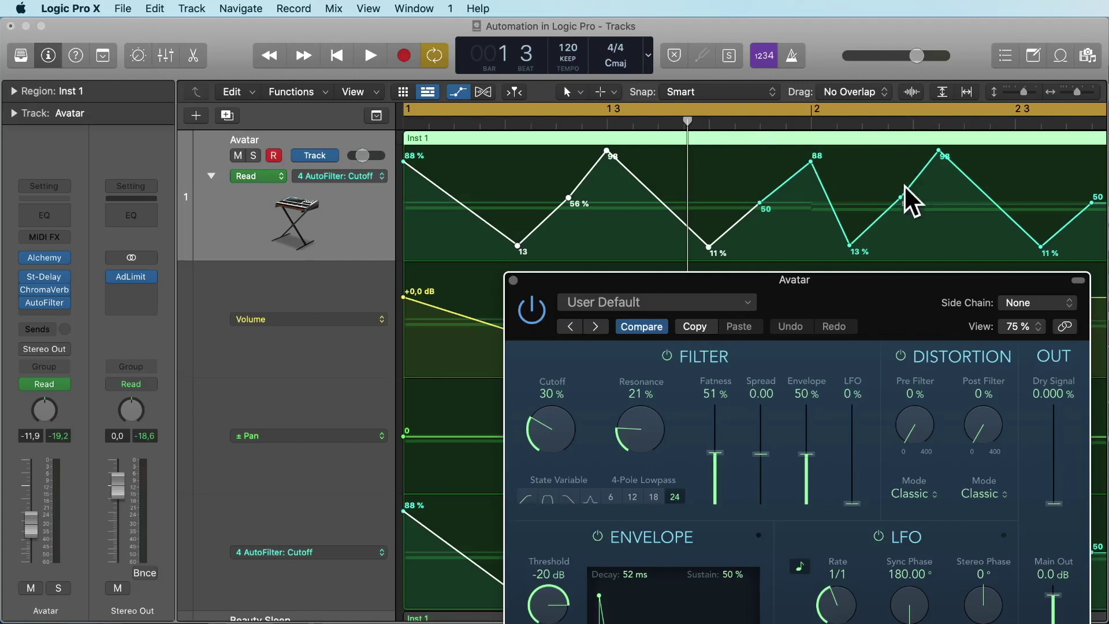
Step: Close the AutoFilter plug-in window and select the Inst 1 region on Avatar
{"action": "scroll", "coordinate": [853, 174], "scroll_direction": "left", "scroll_amount": 1}
{"action": "scroll", "coordinate": [844, 171], "scroll_direction": "right", "scroll_amount": 10}
{"action": "left_click", "coordinate": [834, 168]}
{"action": "scroll", "coordinate": [393, 185], "scroll_direction": "left", "scroll_amount": 5}
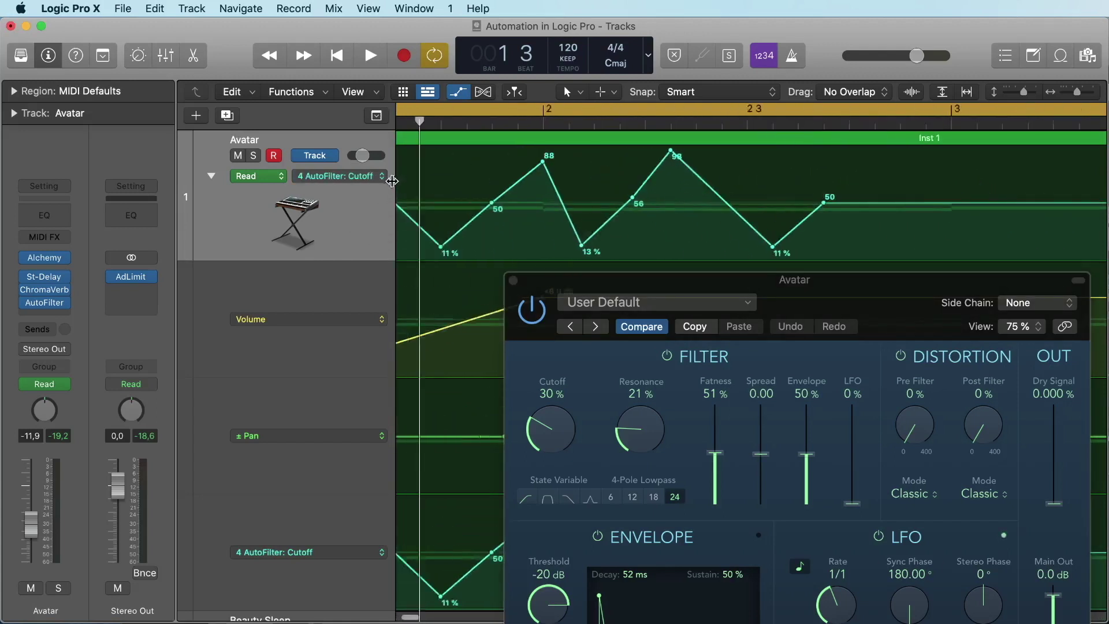
{"action": "scroll", "coordinate": [469, 182], "scroll_direction": "right", "scroll_amount": 4}
{"action": "scroll", "coordinate": [469, 183], "scroll_direction": "left", "scroll_amount": 6}
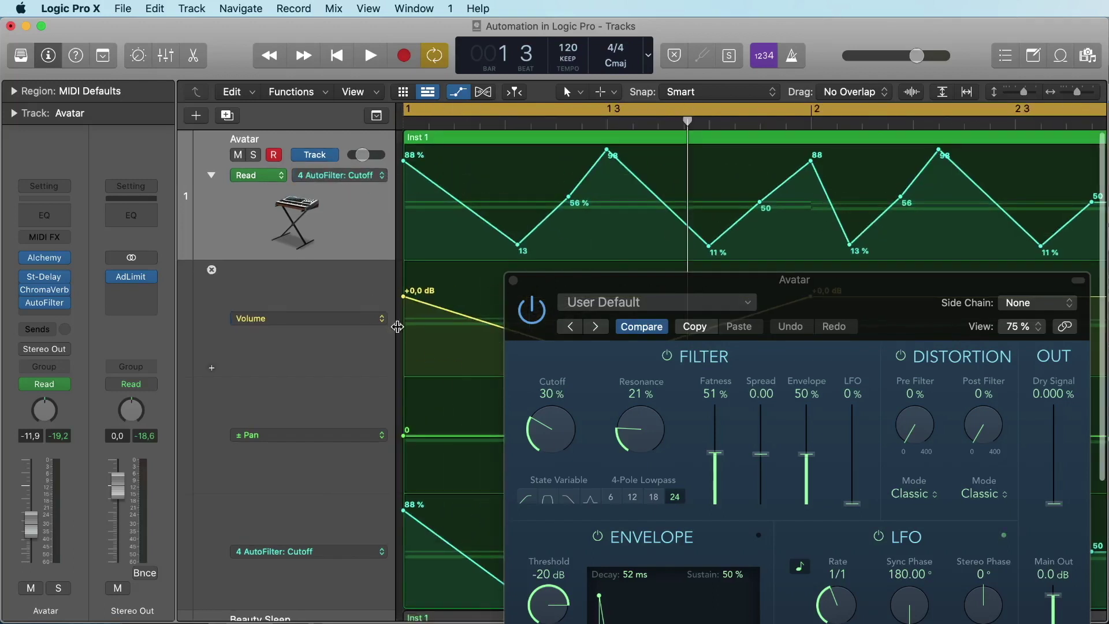
{"action": "left_click", "coordinate": [512, 281]}
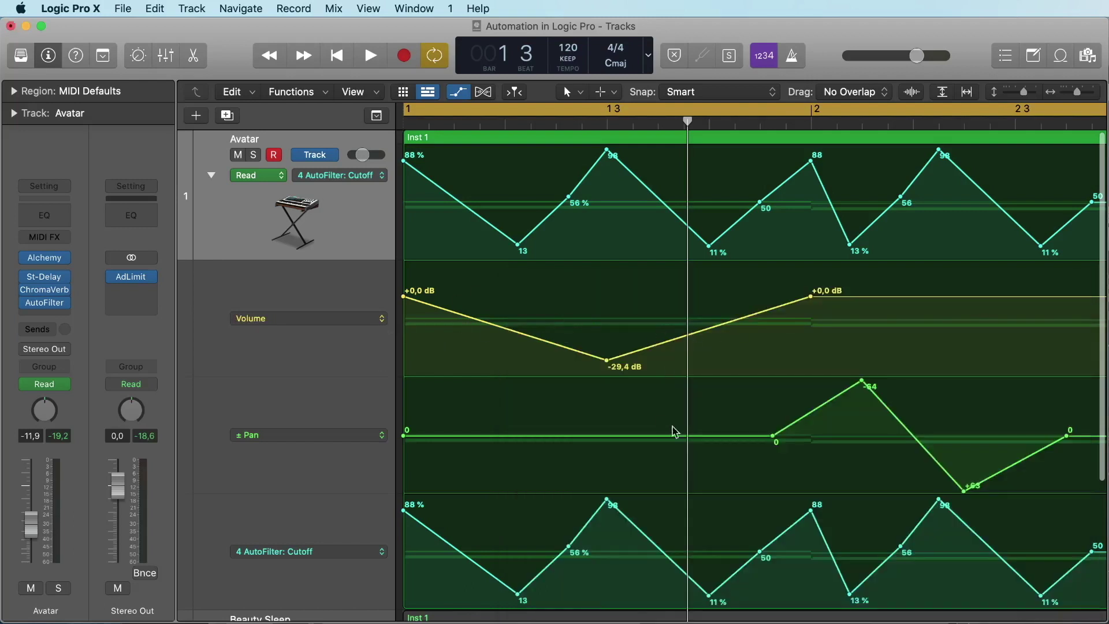
{"action": "left_click", "coordinate": [338, 203]}
Step: Delete all automation from the Avatar track, after trying and undoing Delete Visible Automation
{"action": "right_click", "coordinate": [361, 206]}
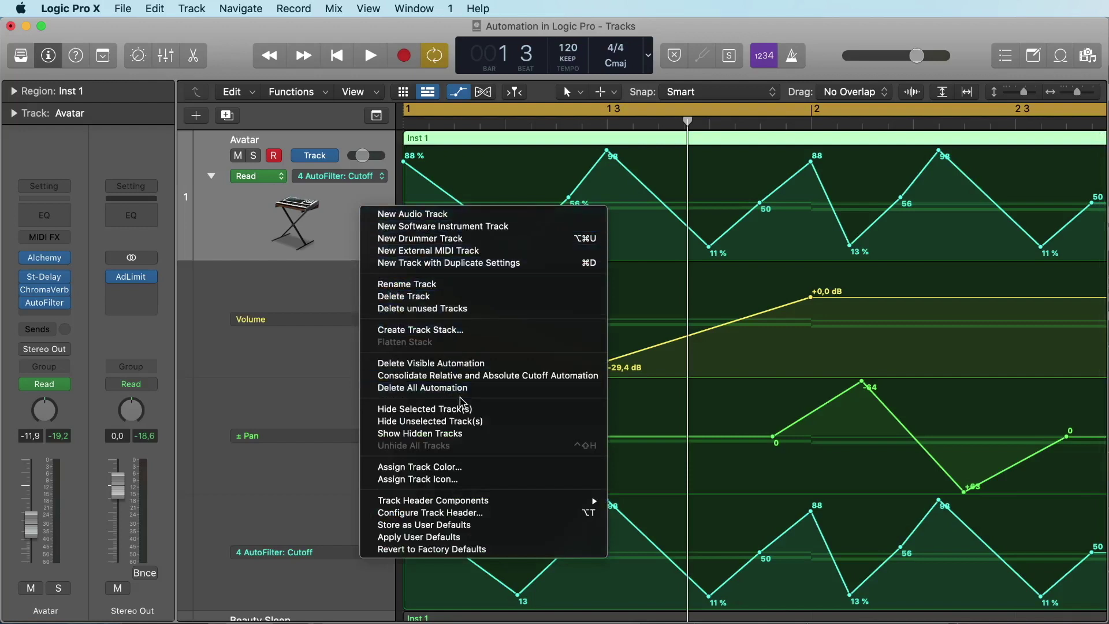
{"action": "left_click", "coordinate": [456, 364]}
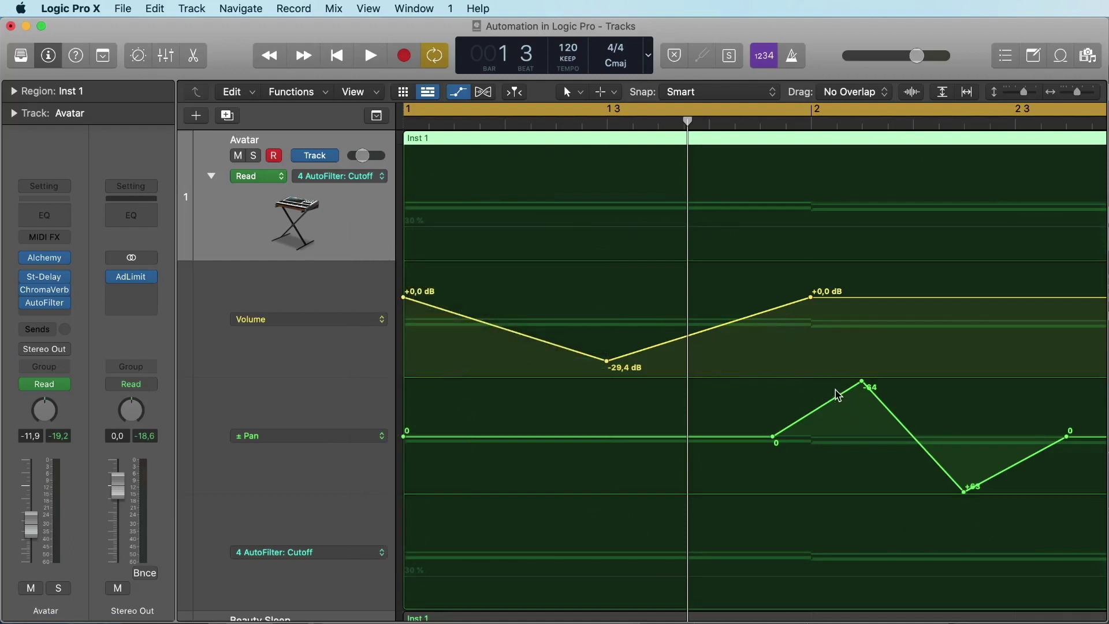
{"action": "key", "text": "super+z"}
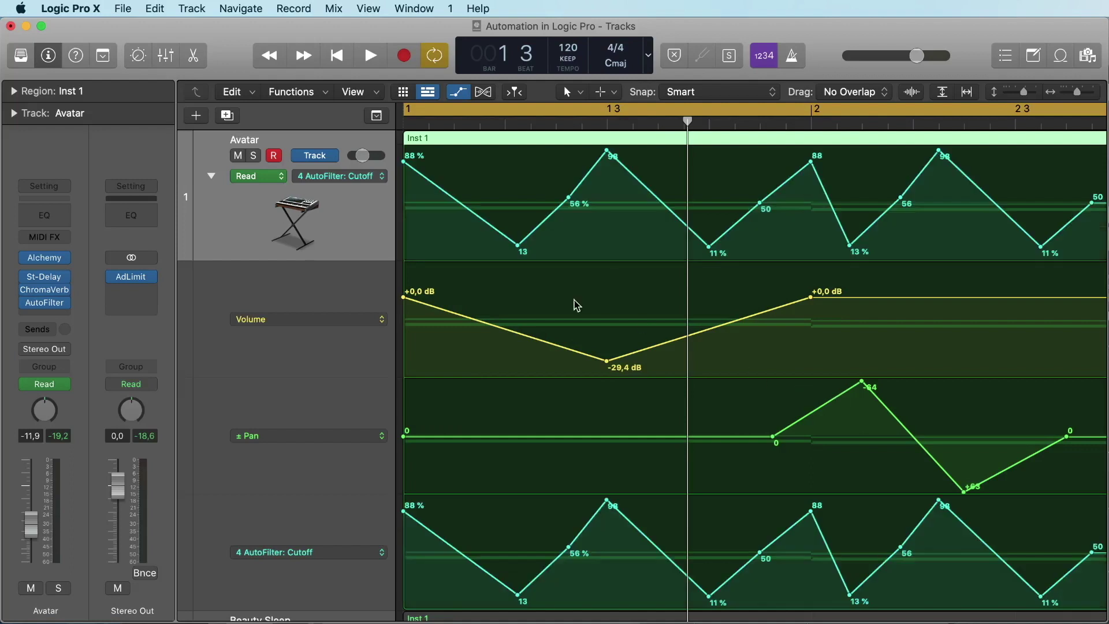
{"action": "right_click", "coordinate": [365, 226]}
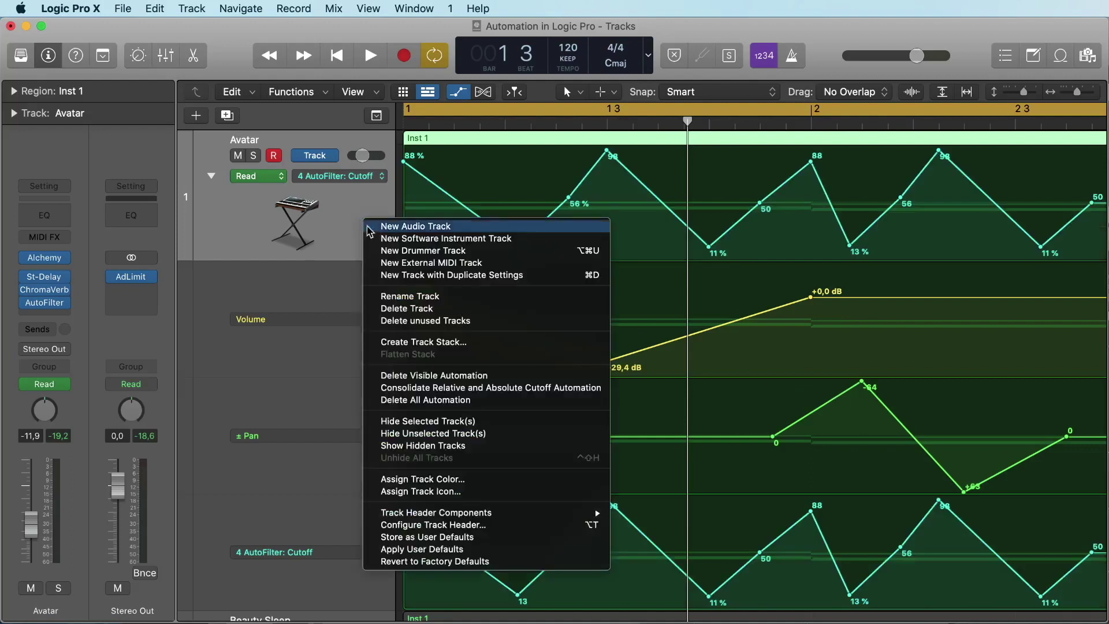
{"action": "left_click", "coordinate": [455, 399]}
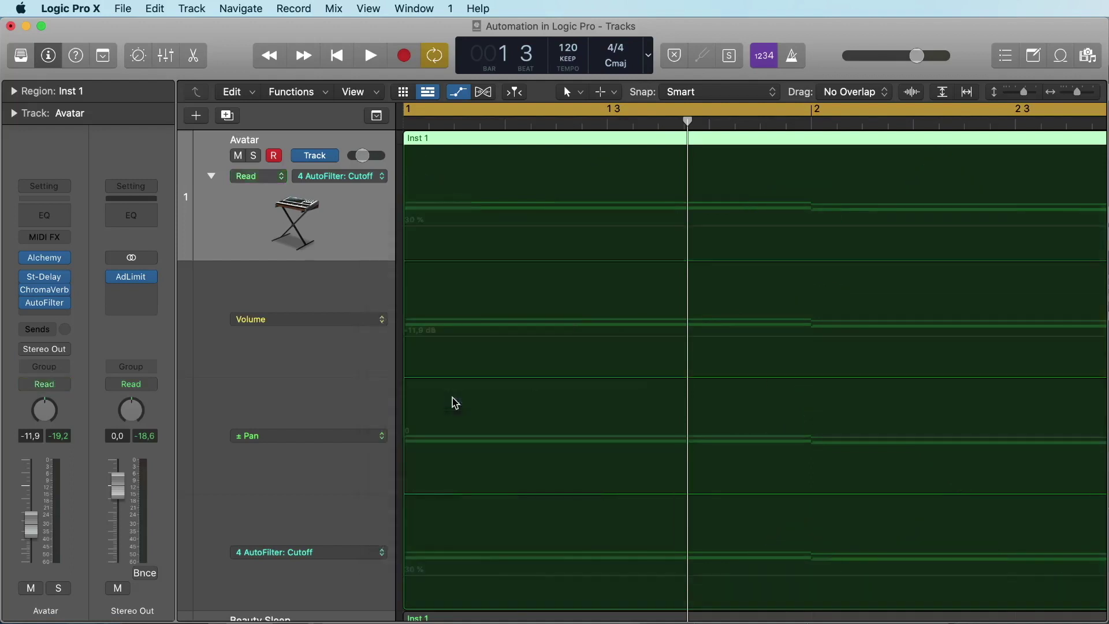
{"action": "left_click", "coordinate": [569, 93]}
{"action": "left_click", "coordinate": [467, 217]}
Step: Ramp Avatar's Cutoff from 70% at bar 1 down to 19% at bar 2, checking by playback
{"action": "left_click", "coordinate": [449, 221]}
{"action": "left_click_drag", "start_coordinate": [406, 232], "coordinate": [403, 181]}
{"action": "left_click", "coordinate": [802, 182]}
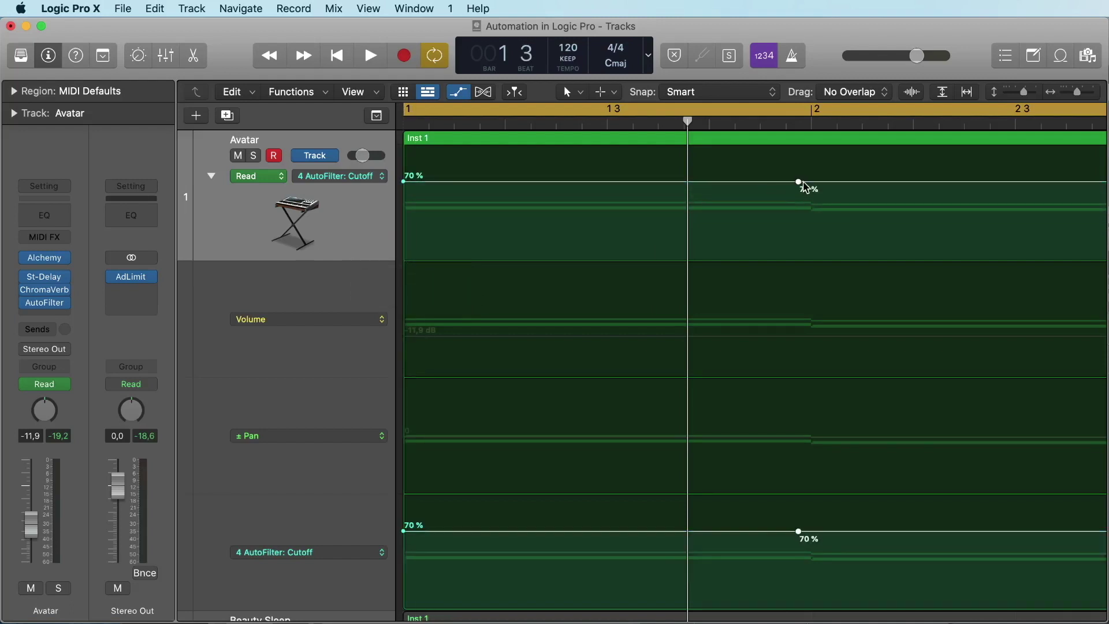
{"action": "left_click_drag", "start_coordinate": [801, 182], "coordinate": [810, 255]}
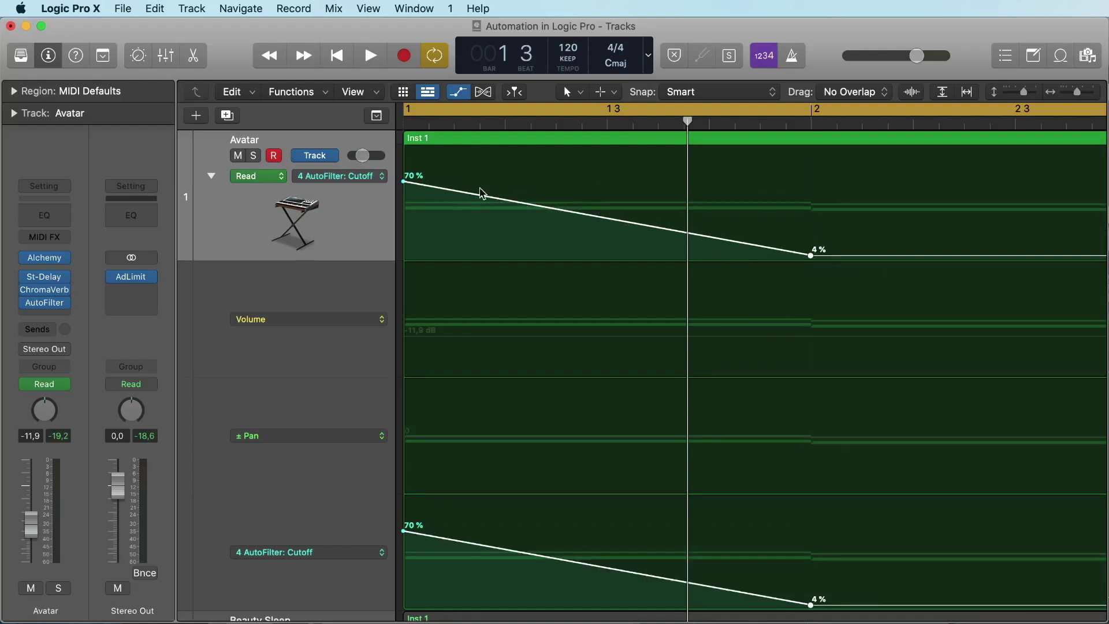
{"action": "key", "text": "space"}
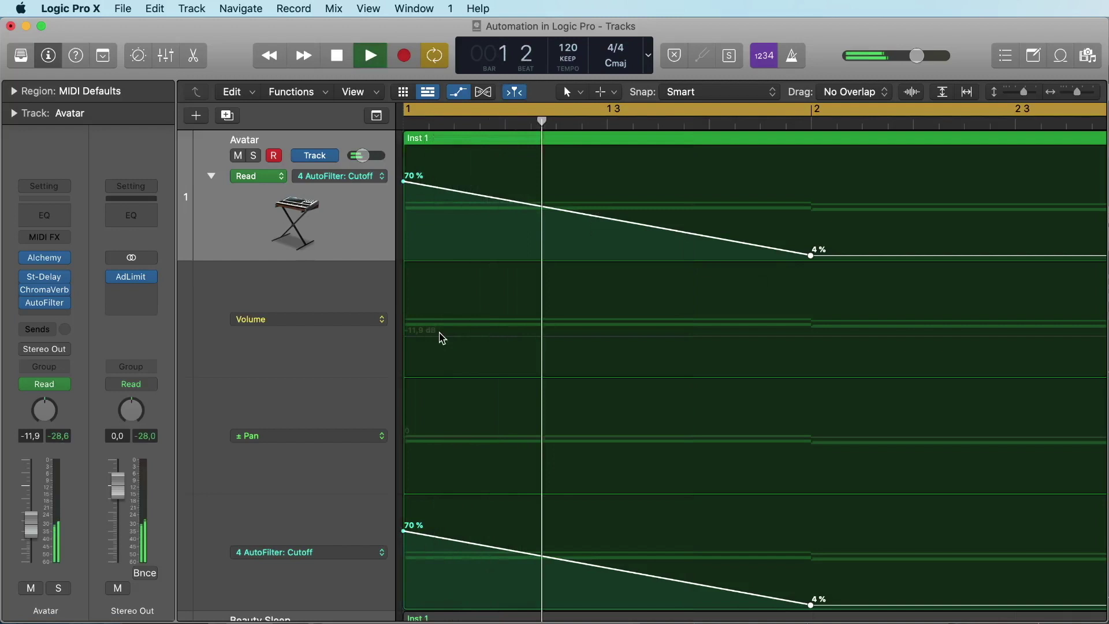
{"action": "key", "text": "space"}
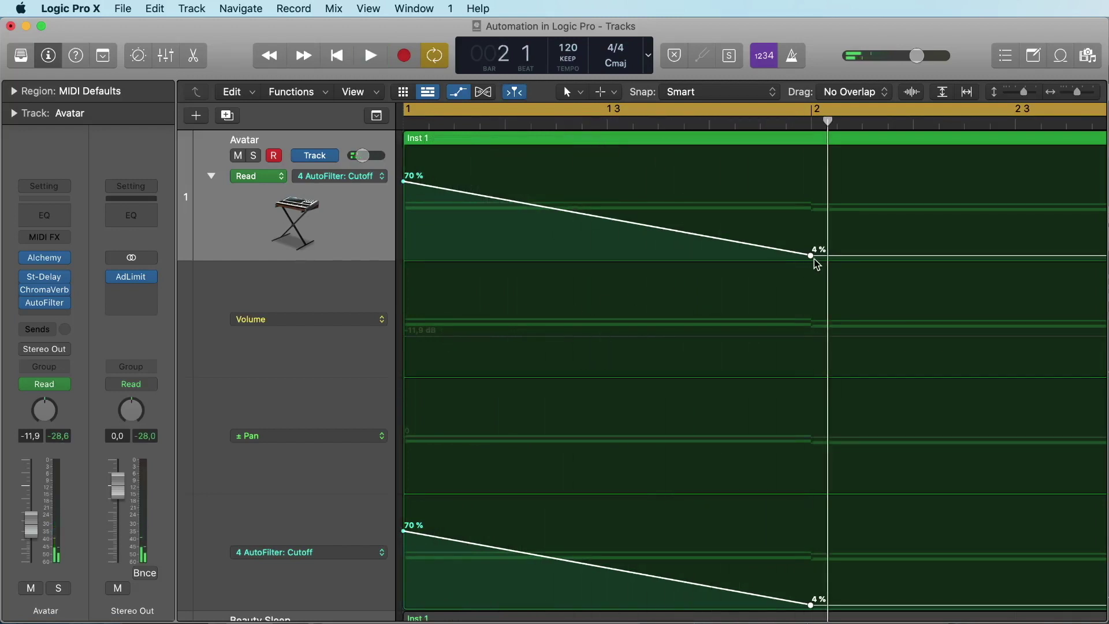
{"action": "left_click_drag", "start_coordinate": [810, 254], "coordinate": [810, 237]}
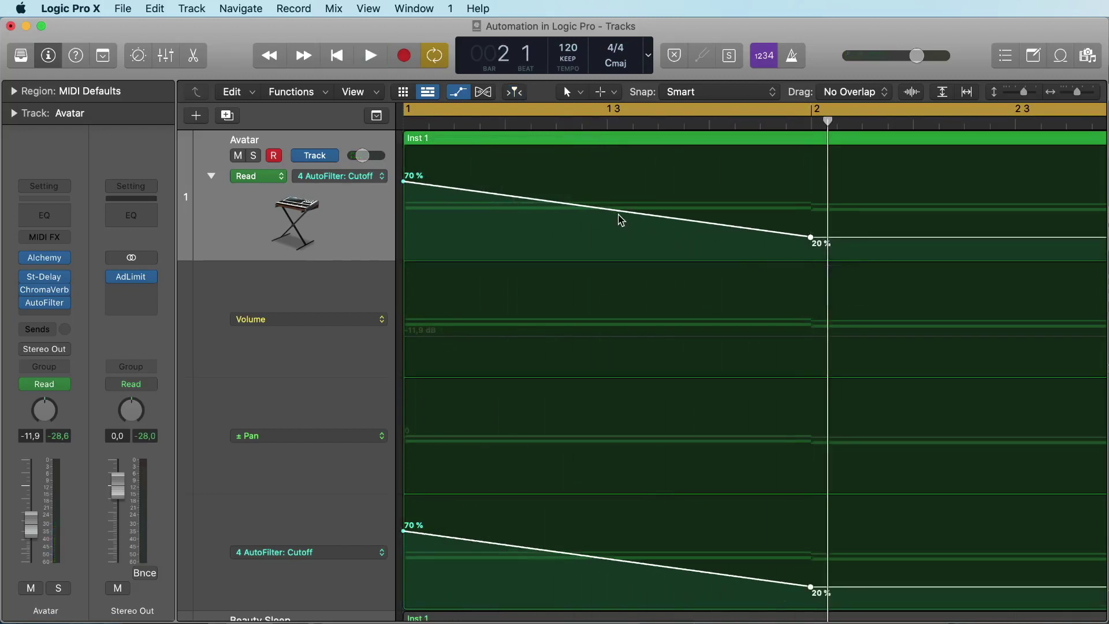
{"action": "mouse_move", "coordinate": [618, 220]}
{"action": "left_mouse_down"}
{"action": "mouse_move", "coordinate": [611, 237]}
{"action": "mouse_move", "coordinate": [618, 218]}
{"action": "mouse_move", "coordinate": [603, 216]}
{"action": "left_mouse_up"}
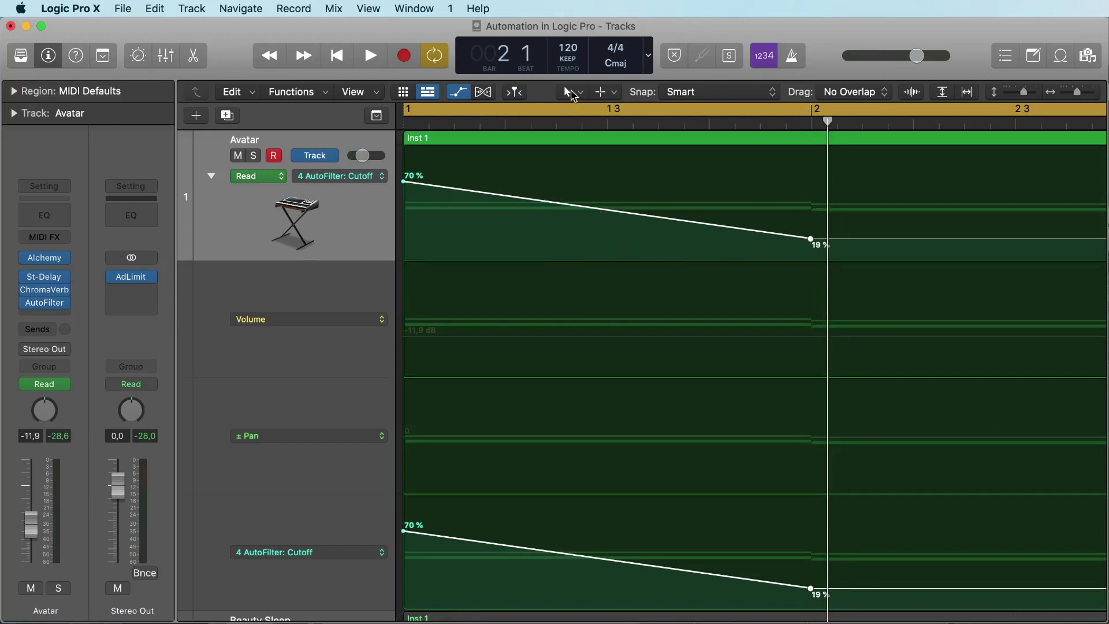
{"action": "left_click", "coordinate": [571, 91]}
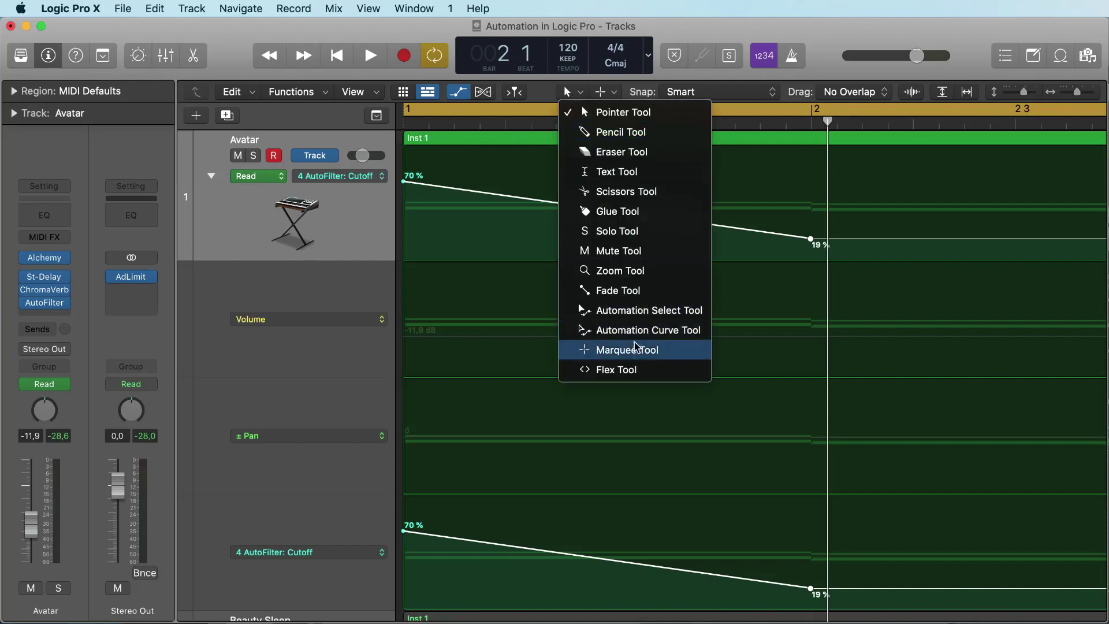
Step: Switch to the Automation Curve Tool and bend the Cutoff ramp into a convex curve
{"action": "left_click", "coordinate": [684, 334]}
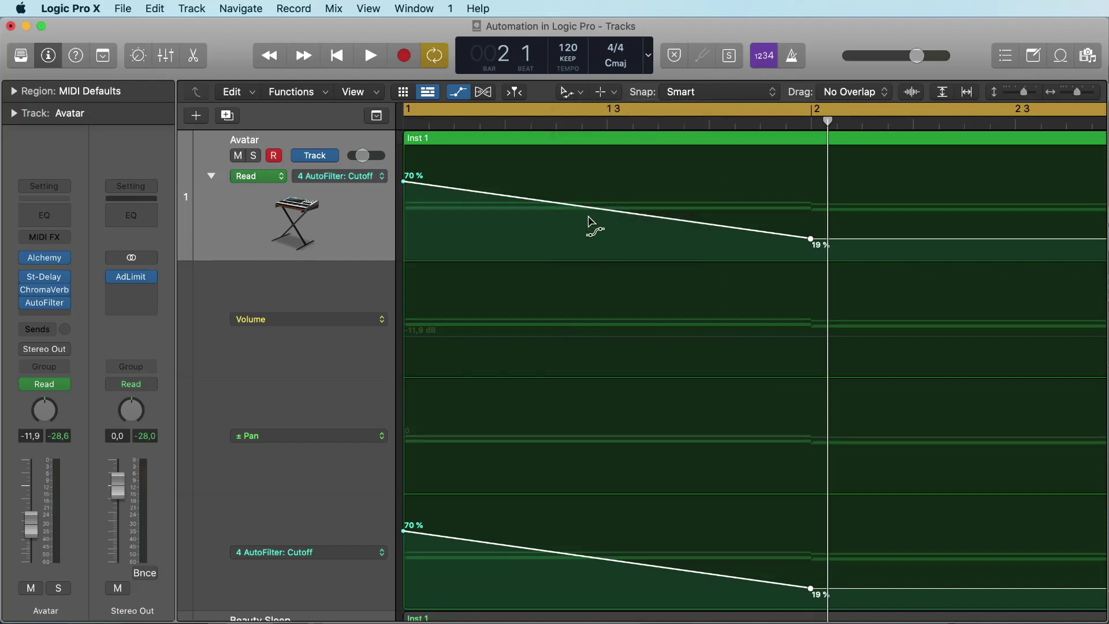
{"action": "left_click_drag", "start_coordinate": [588, 222], "coordinate": [581, 245]}
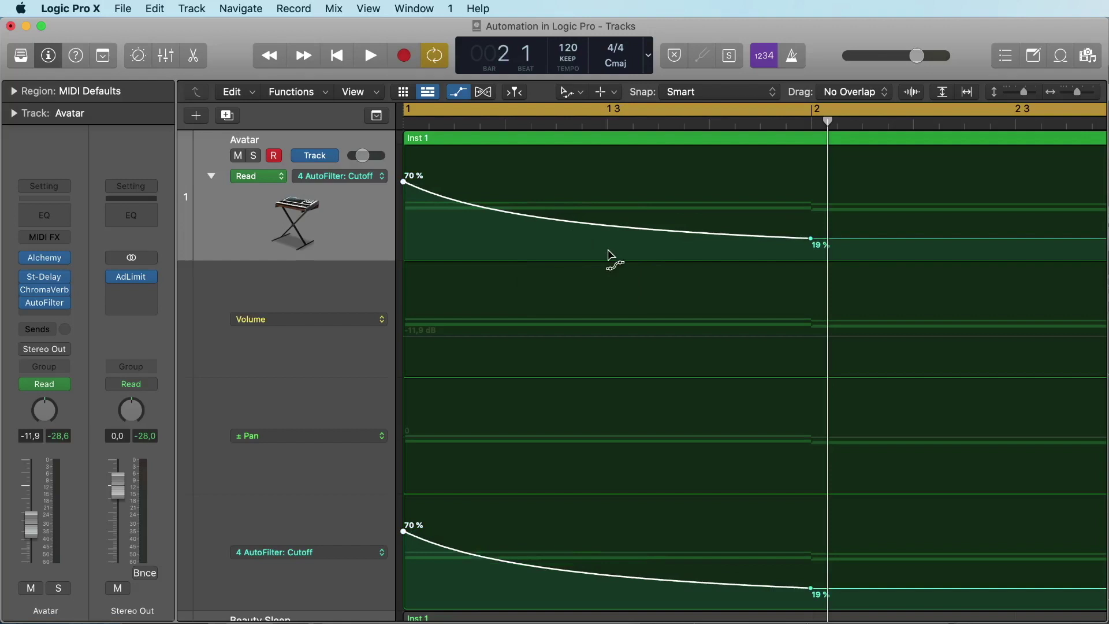
{"action": "key", "text": "space"}
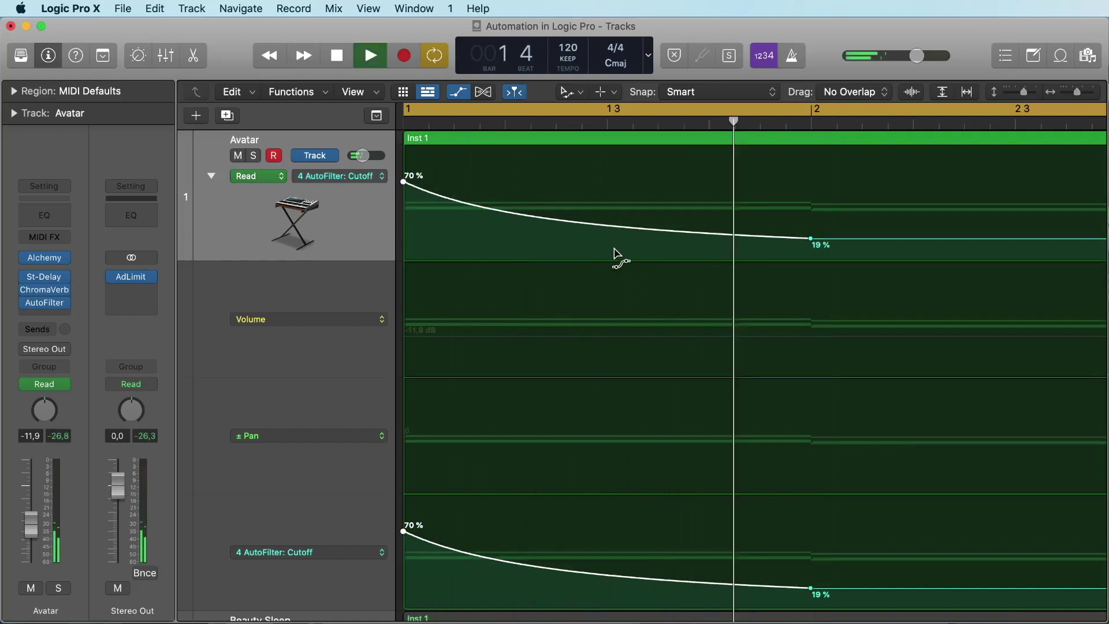
{"action": "key", "text": "space"}
{"action": "left_click_drag", "start_coordinate": [611, 236], "coordinate": [430, 184]}
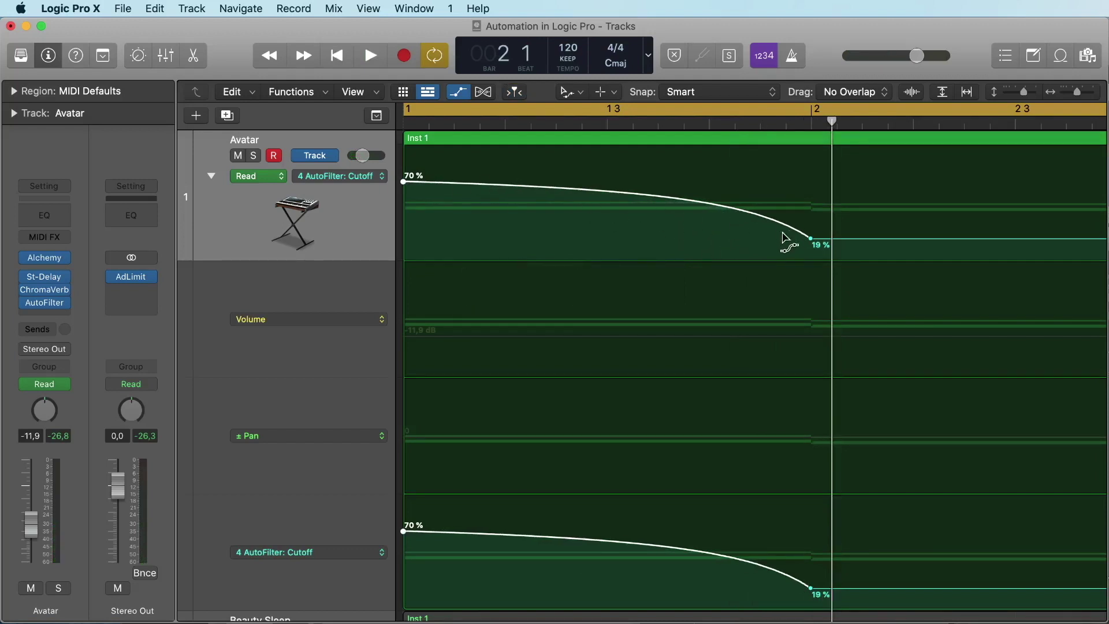
{"action": "key", "text": "space"}
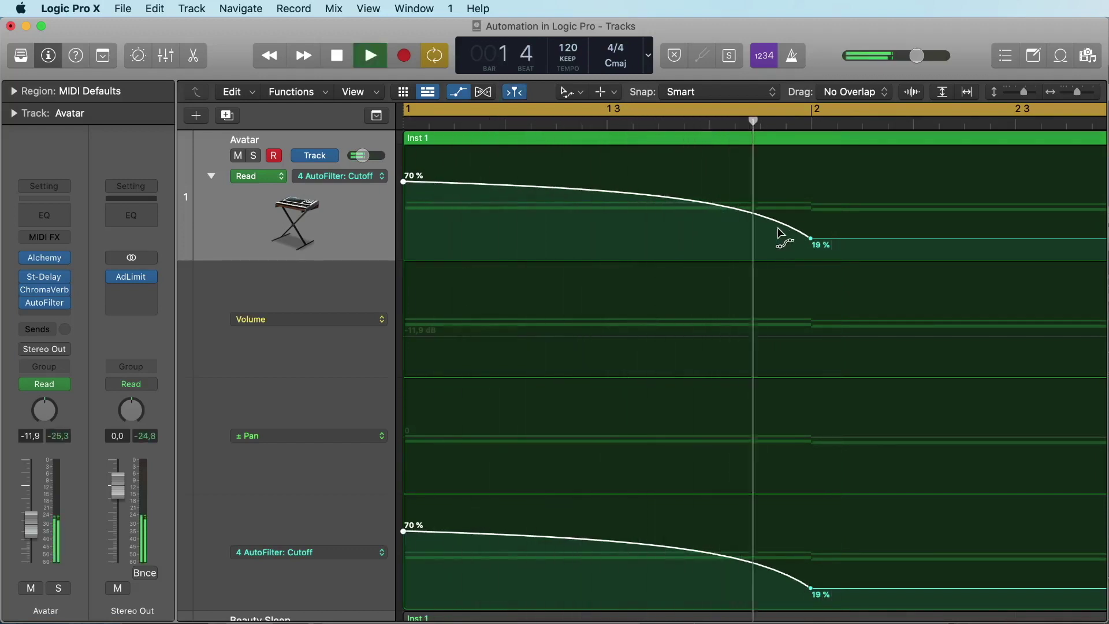
{"action": "key", "text": "space"}
Step: Reshape the curve into an S-drop plunging to 19% just before bar 2, auditioning each edit
{"action": "left_click_drag", "start_coordinate": [738, 217], "coordinate": [710, 275]}
{"action": "key", "text": "space"}
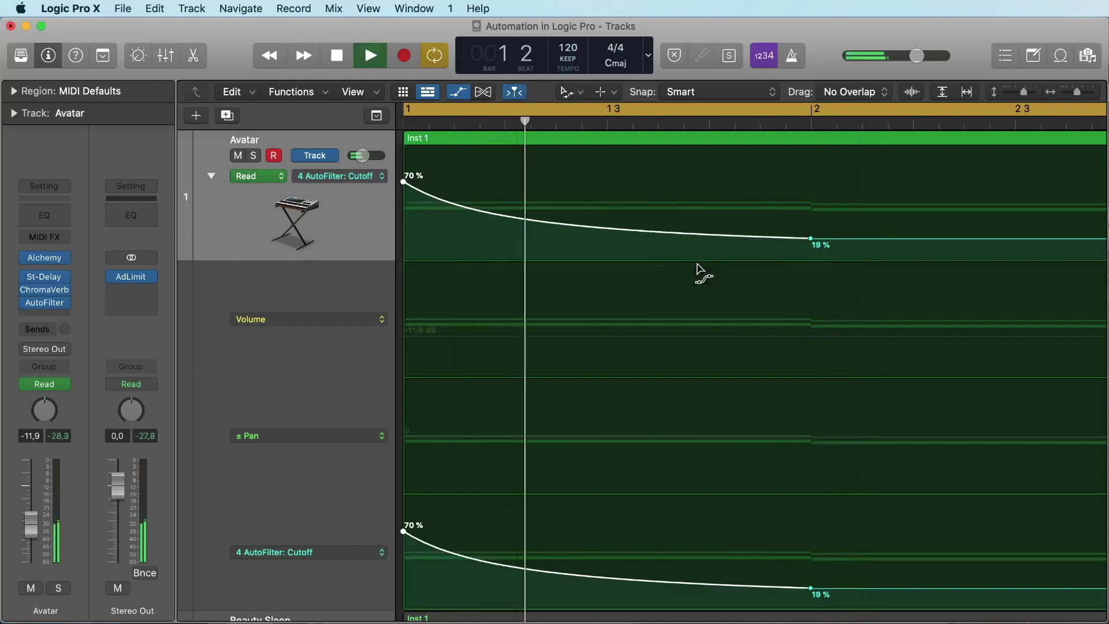
{"action": "key", "text": "space"}
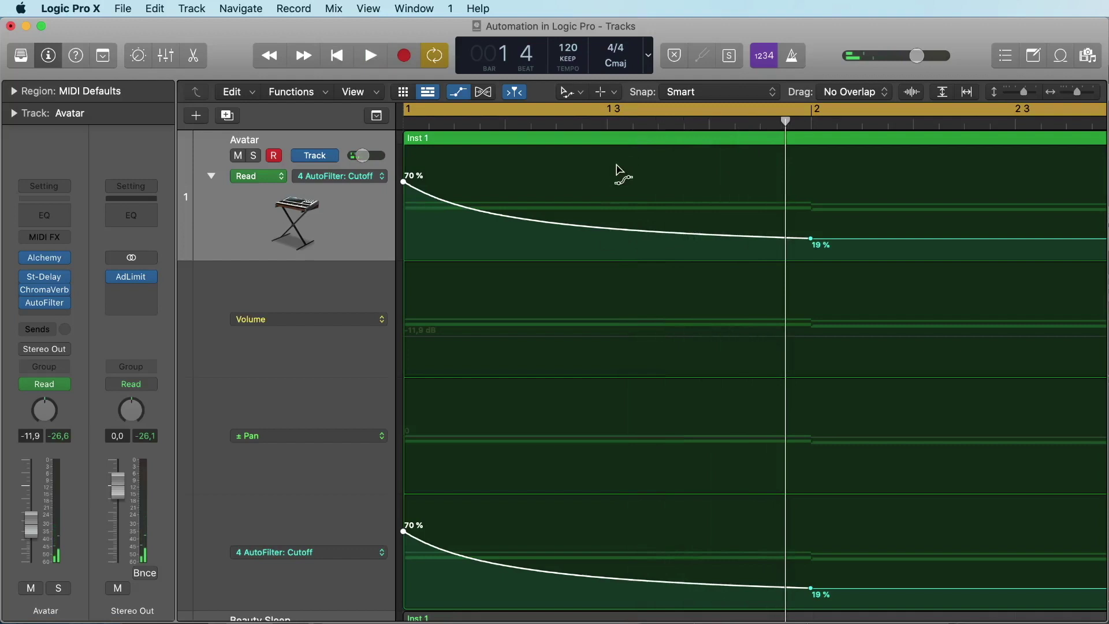
{"action": "key", "text": "space"}
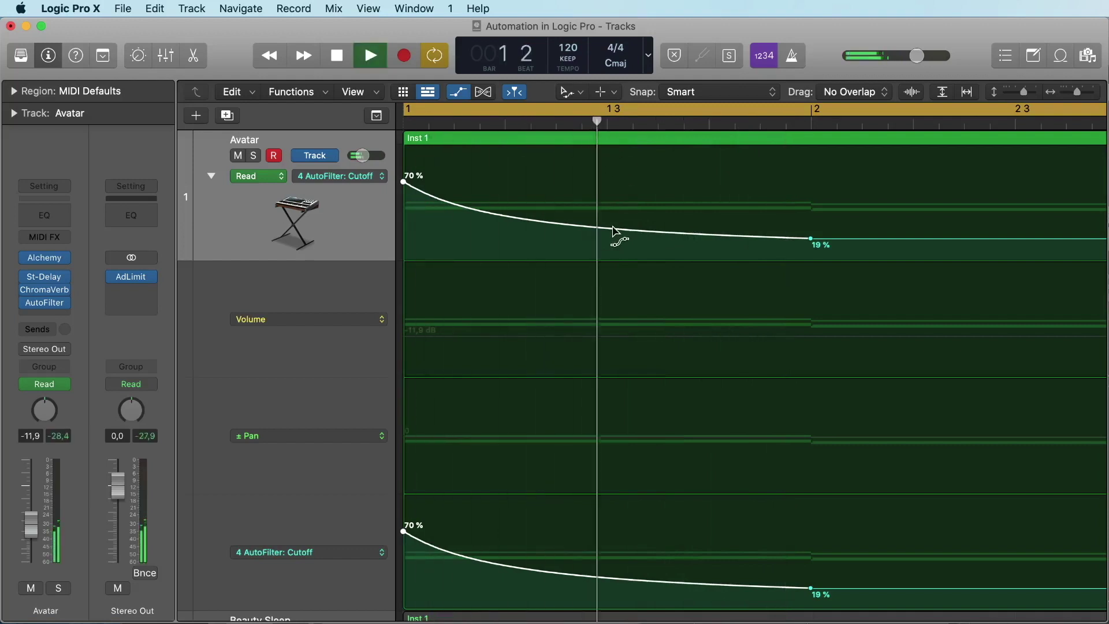
{"action": "left_click_drag", "start_coordinate": [613, 233], "coordinate": [615, 184]}
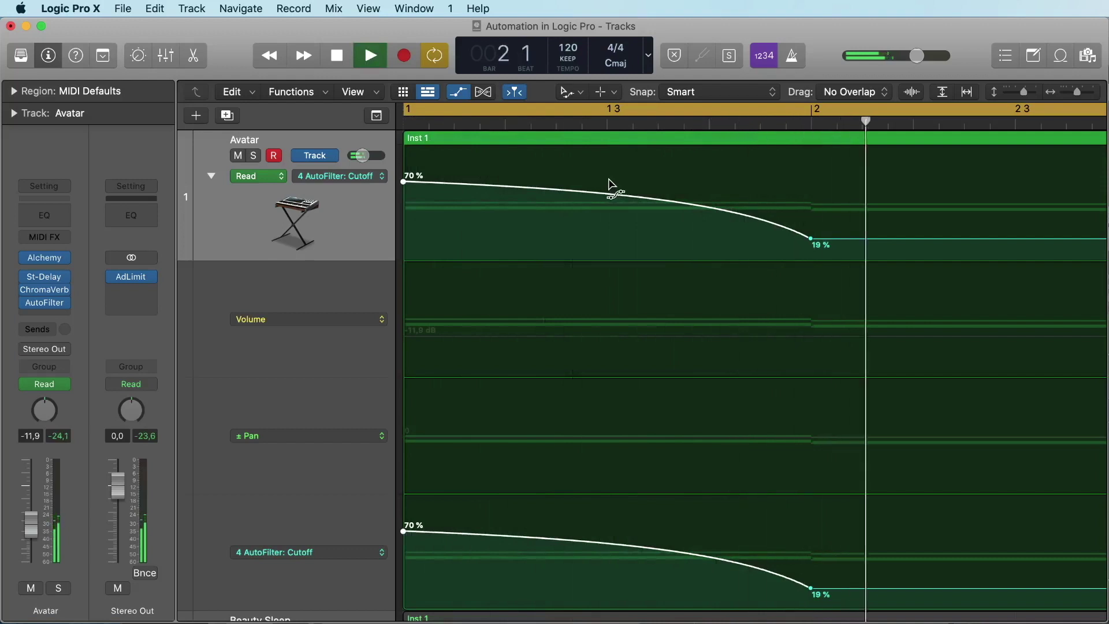
{"action": "key", "text": "space"}
{"action": "left_click_drag", "start_coordinate": [607, 196], "coordinate": [518, 234]}
{"action": "key", "text": "Return"}
{"action": "key", "text": "space"}
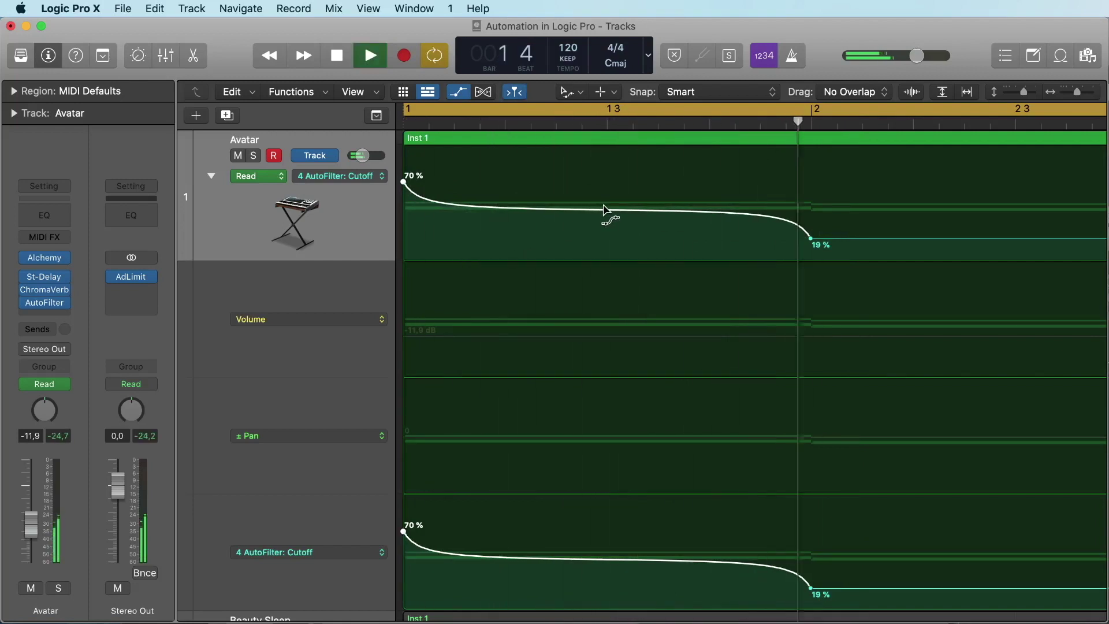
{"action": "key", "text": "space"}
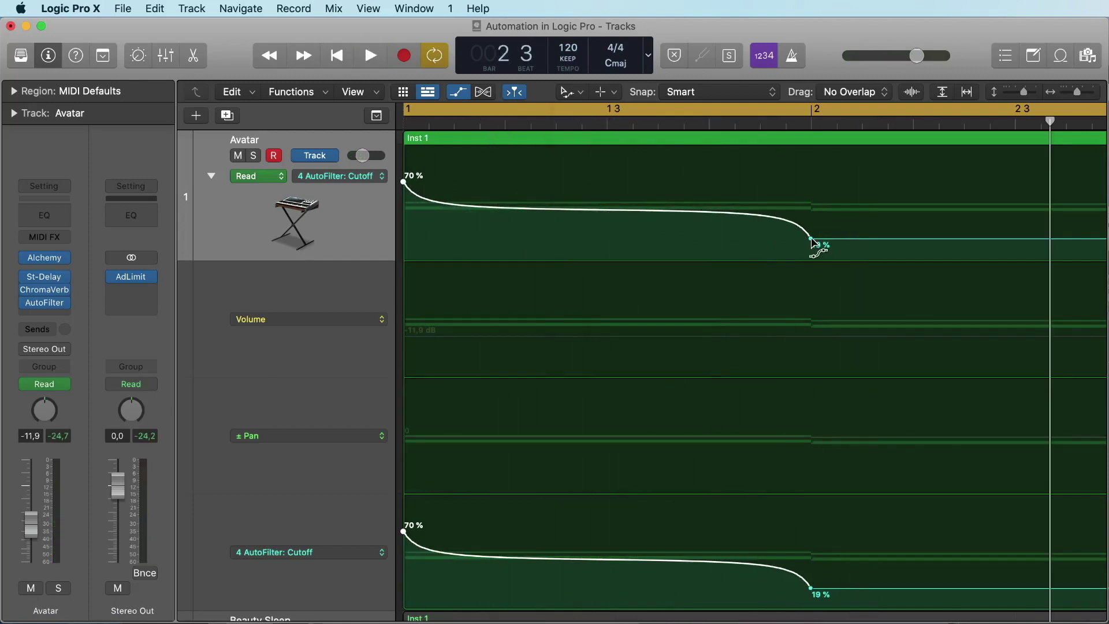
Step: Return to the Pointer tool, move the 19% point before bar 2, and add a point at 72%
{"action": "left_click", "coordinate": [572, 97]}
{"action": "left_click", "coordinate": [578, 109]}
{"action": "left_click_drag", "start_coordinate": [810, 239], "coordinate": [606, 238]}
{"action": "left_click", "coordinate": [764, 239]}
{"action": "left_click_drag", "start_coordinate": [764, 239], "coordinate": [780, 192]}
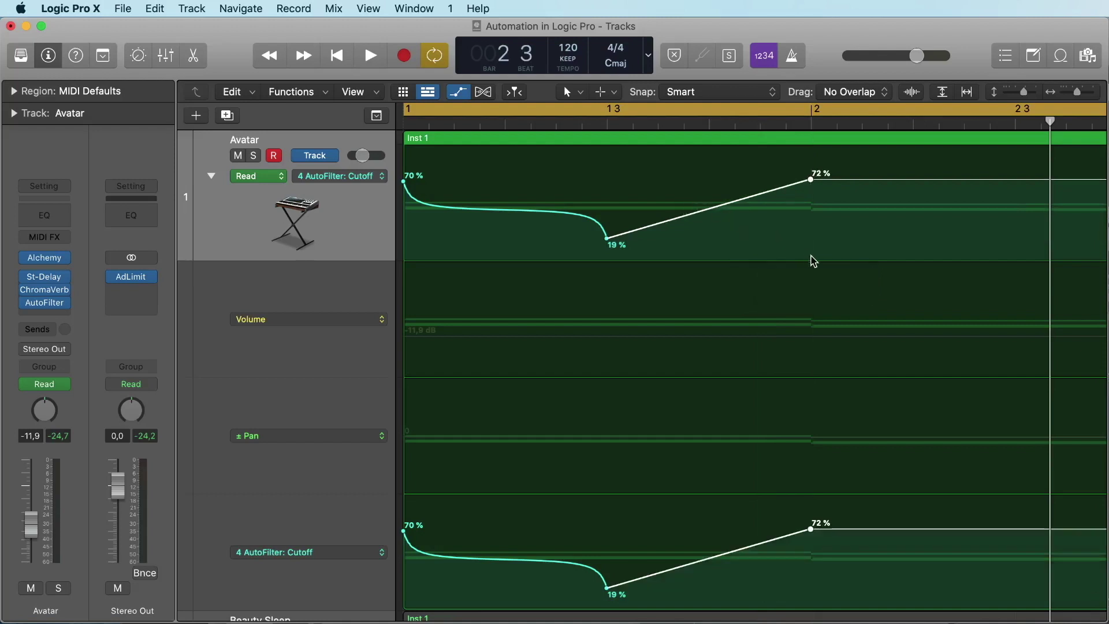
Step: Select the whole Cutoff curve and play it back to audition the automation
{"action": "left_click_drag", "start_coordinate": [817, 256], "coordinate": [814, 203]}
{"action": "scroll", "coordinate": [824, 215], "scroll_direction": "right", "scroll_amount": 10}
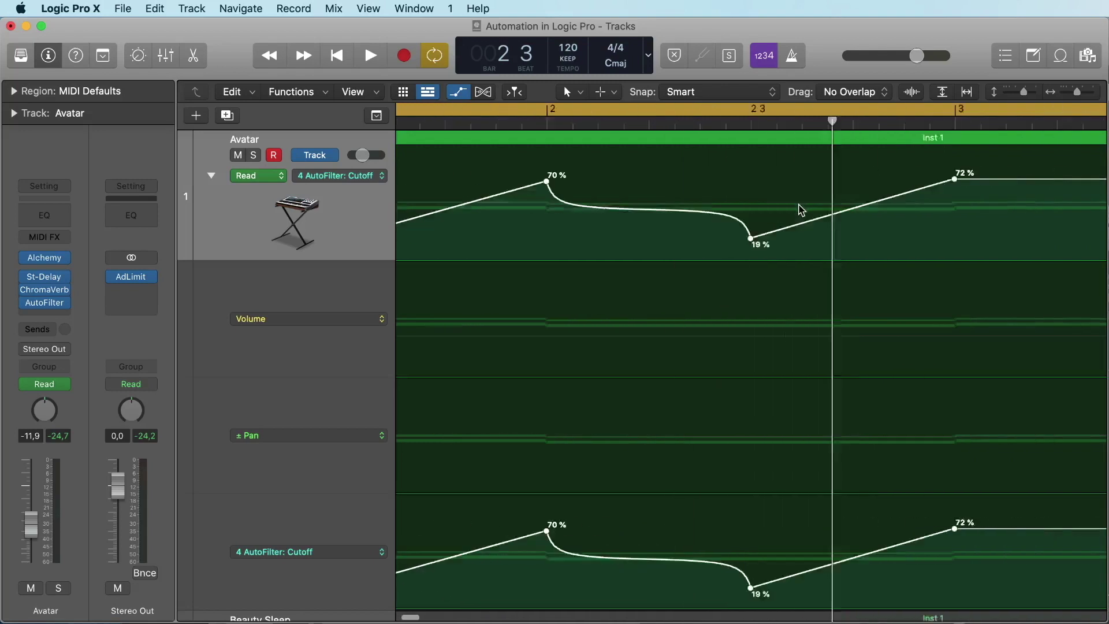
{"action": "scroll", "coordinate": [800, 210], "scroll_direction": "left", "scroll_amount": 10}
{"action": "key", "text": "space"}
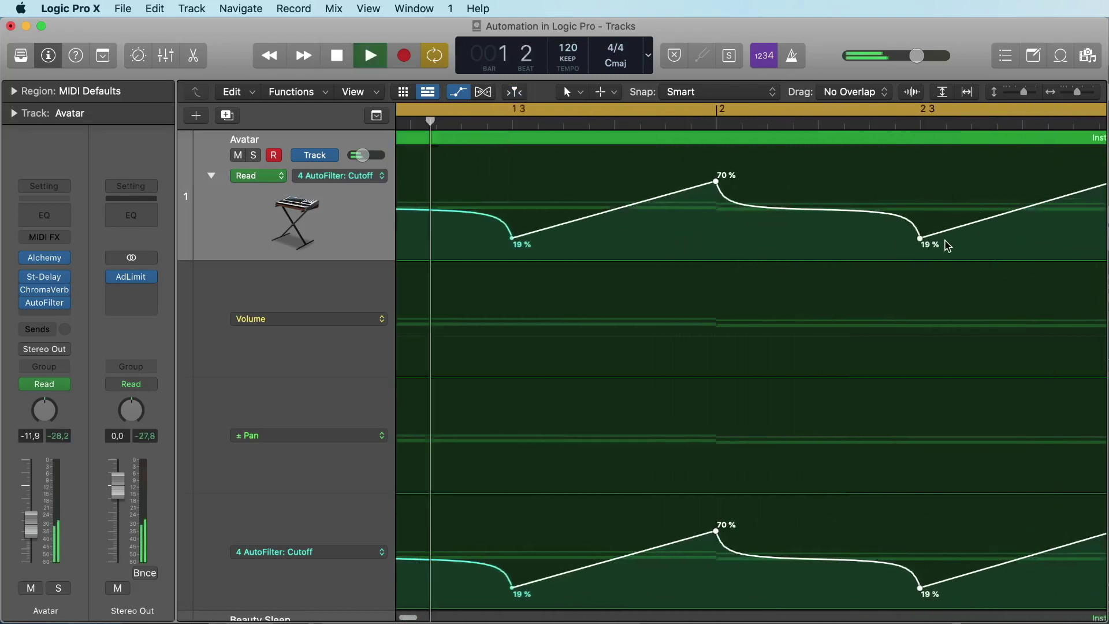
{"action": "scroll", "coordinate": [924, 239], "scroll_direction": "right", "scroll_amount": 4}
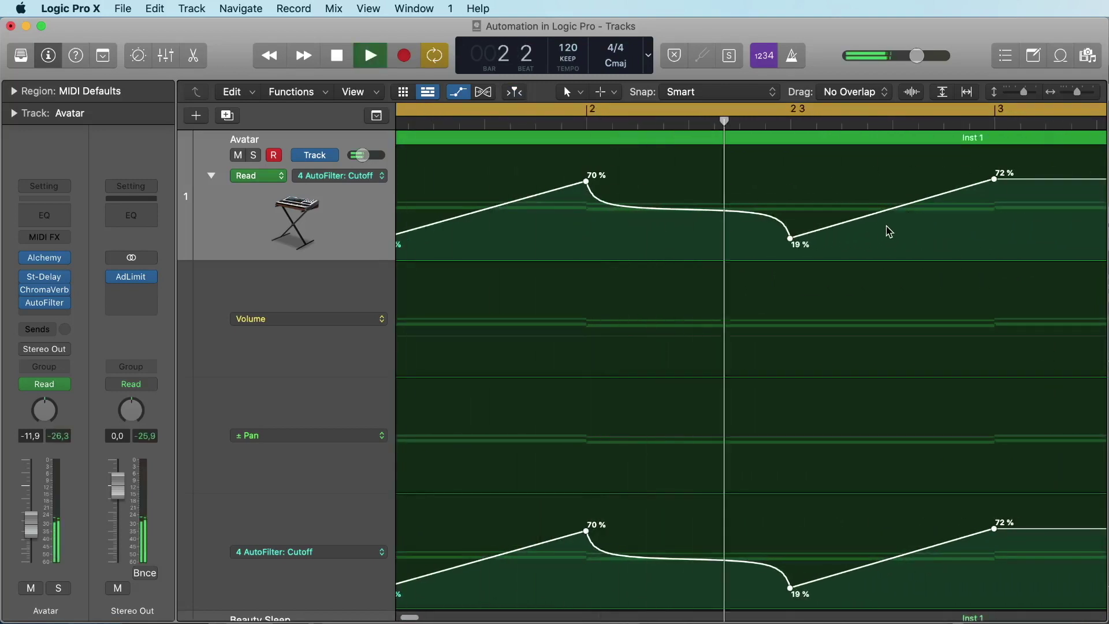
{"action": "key", "text": "space"}
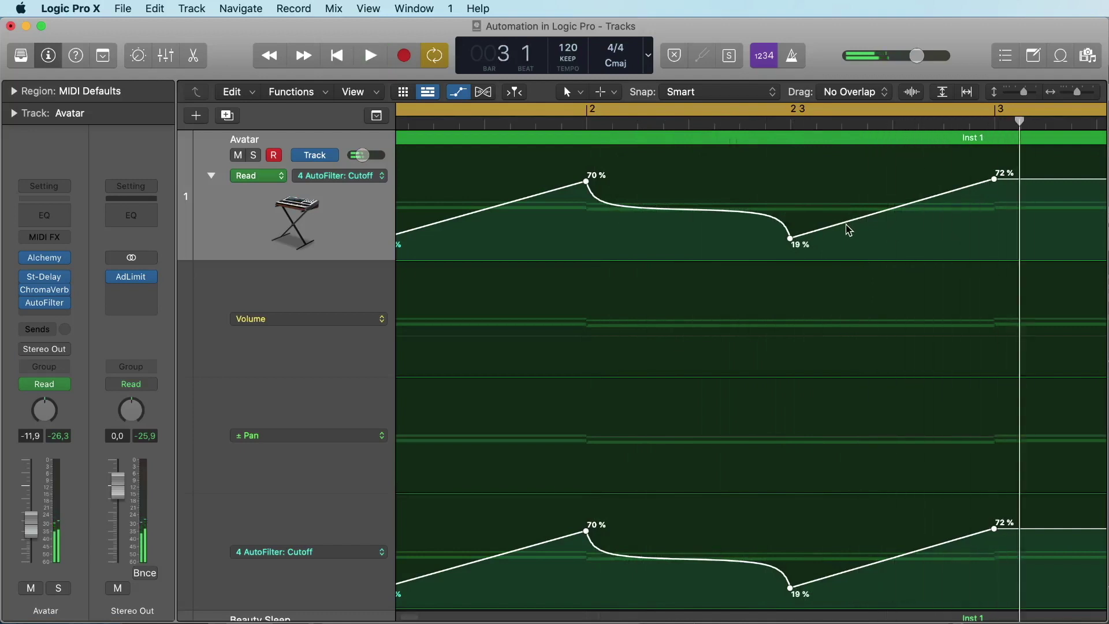
{"action": "scroll", "coordinate": [847, 230], "scroll_direction": "left", "scroll_amount": 10}
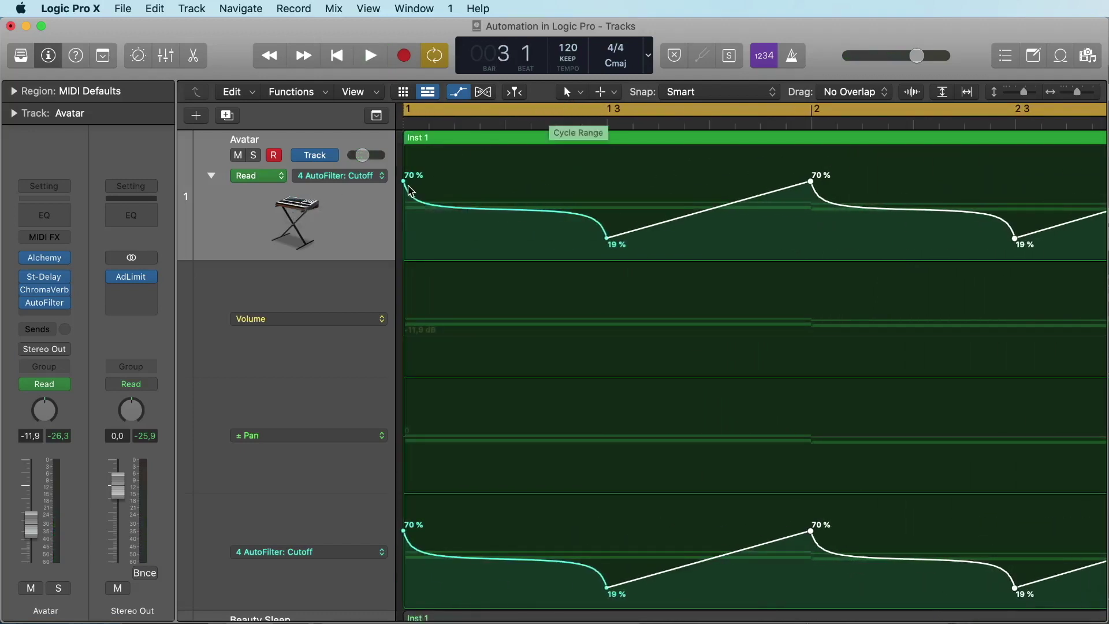
Step: Delete Avatar's visible automation and set the track back to Read mode
{"action": "right_click", "coordinate": [357, 202]}
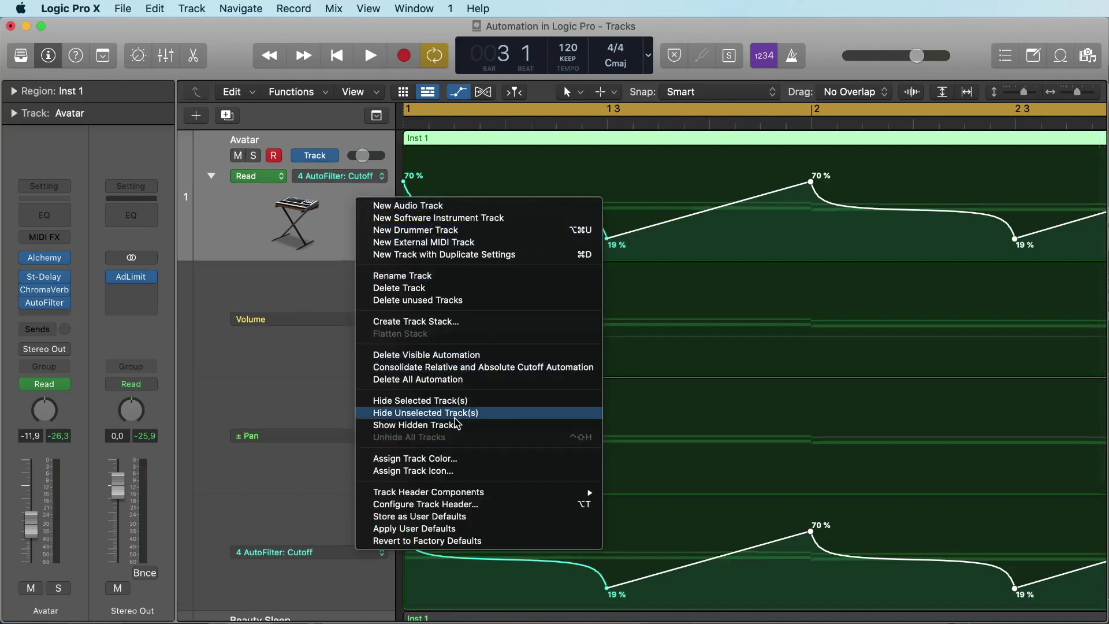
{"action": "left_click", "coordinate": [453, 355]}
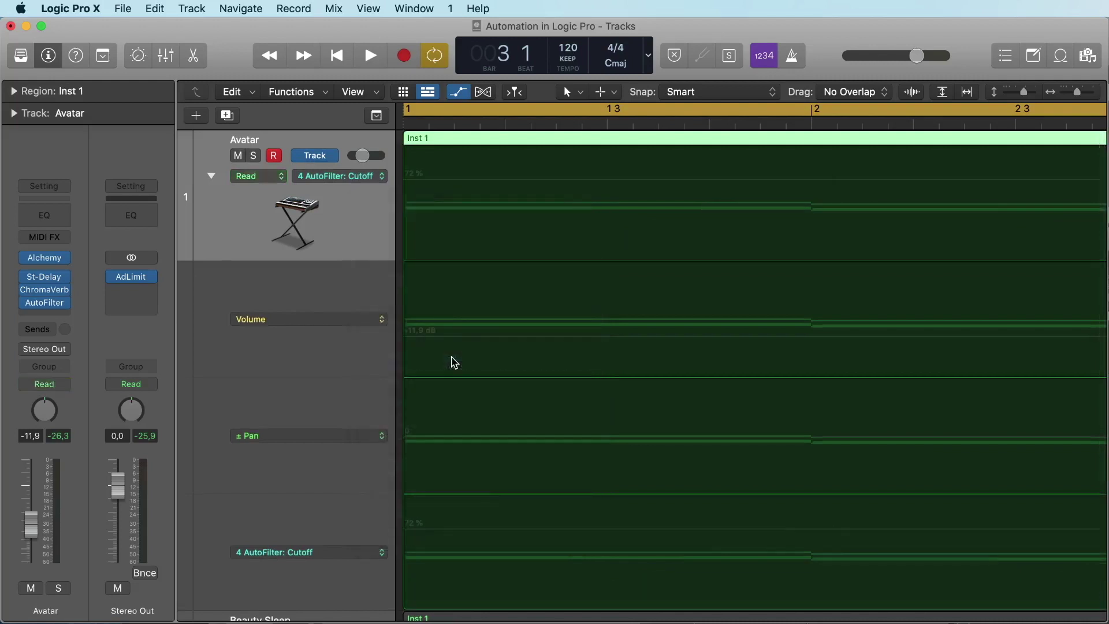
{"action": "left_click", "coordinate": [270, 176]}
{"action": "left_click", "coordinate": [318, 190]}
{"action": "left_click", "coordinate": [260, 175]}
{"action": "left_click", "coordinate": [276, 160]}
Step: Draw a Cutoff line at 72% and pull its bar 2 point down to 22%
{"action": "left_click", "coordinate": [414, 183]}
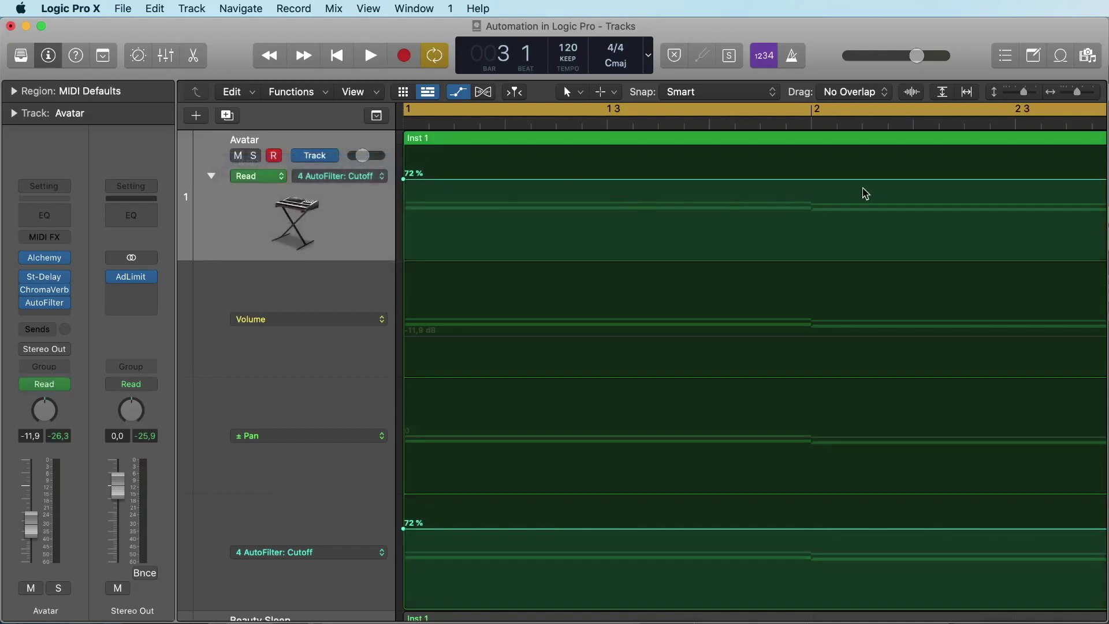
{"action": "scroll", "coordinate": [1036, 185], "scroll_direction": "right", "scroll_amount": 10}
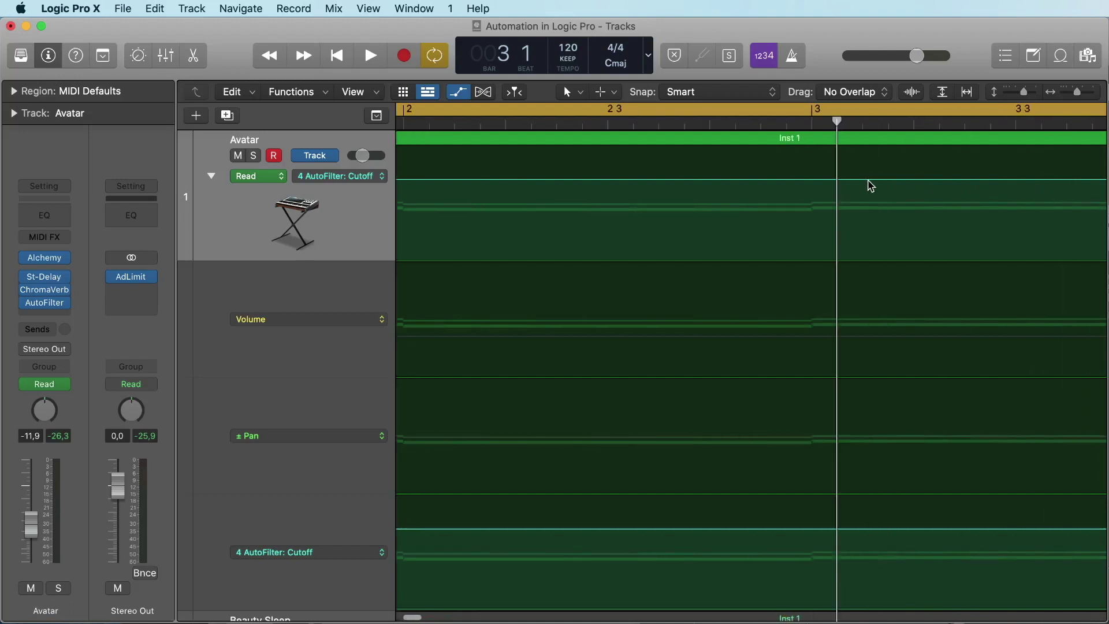
{"action": "scroll", "coordinate": [626, 185], "scroll_direction": "left", "scroll_amount": 9}
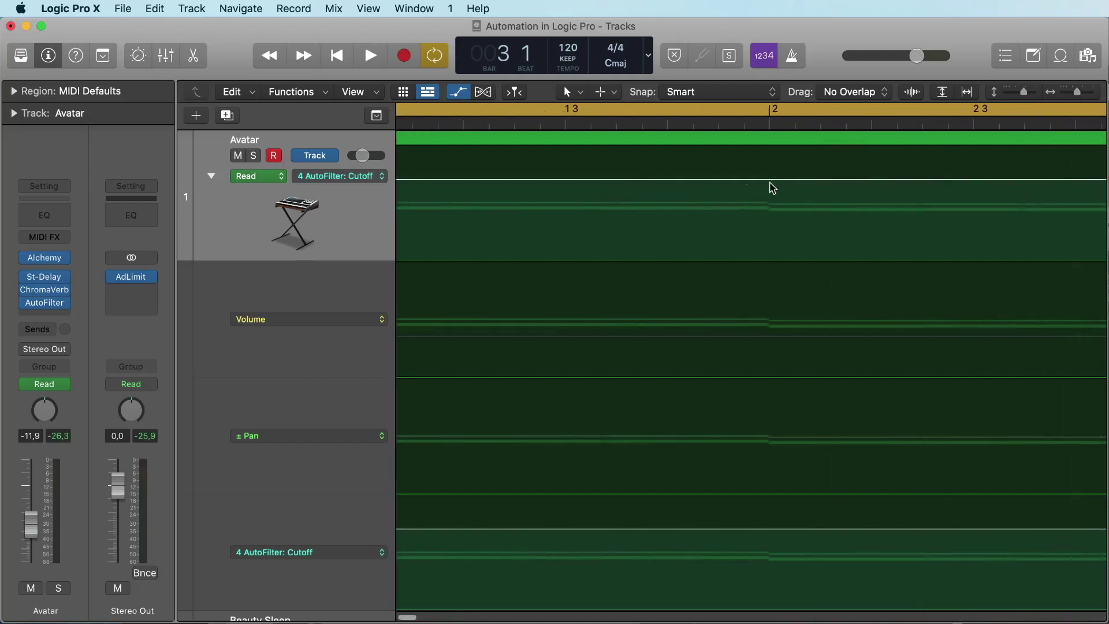
{"action": "left_click_drag", "start_coordinate": [770, 183], "coordinate": [770, 236]}
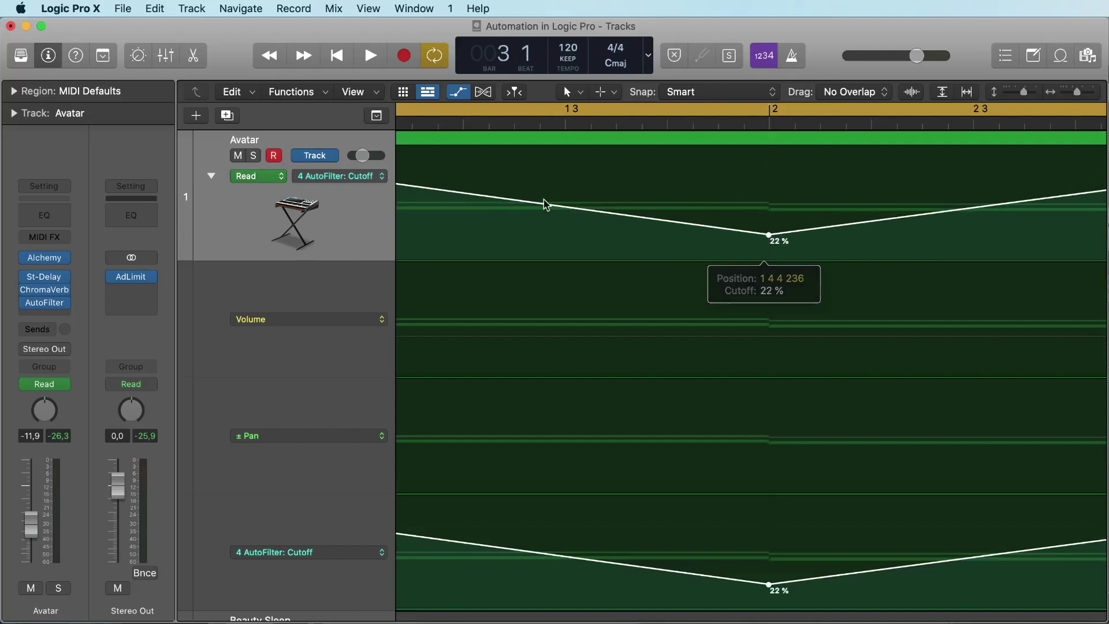
{"action": "mouse_move", "coordinate": [149, 282]}
{"action": "scroll", "coordinate": [254, 222], "scroll_direction": "left", "scroll_amount": 3}
{"action": "mouse_move", "coordinate": [55, 305]}
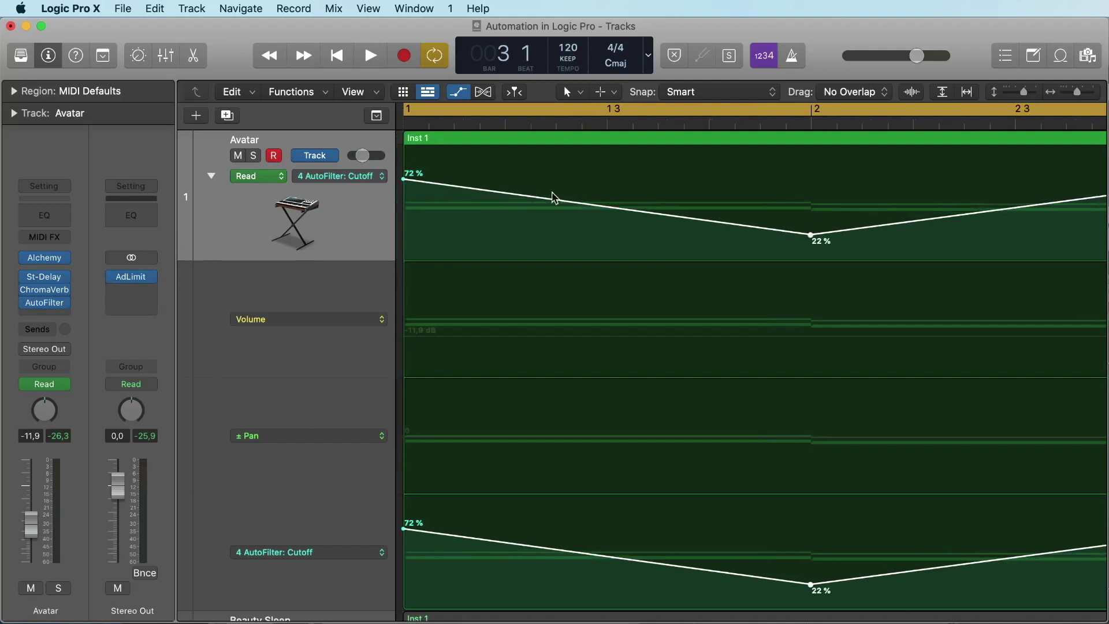
{"action": "scroll", "coordinate": [616, 206], "scroll_direction": "down", "scroll_amount": 3}
{"action": "scroll", "coordinate": [618, 214], "scroll_direction": "up", "scroll_amount": 3}
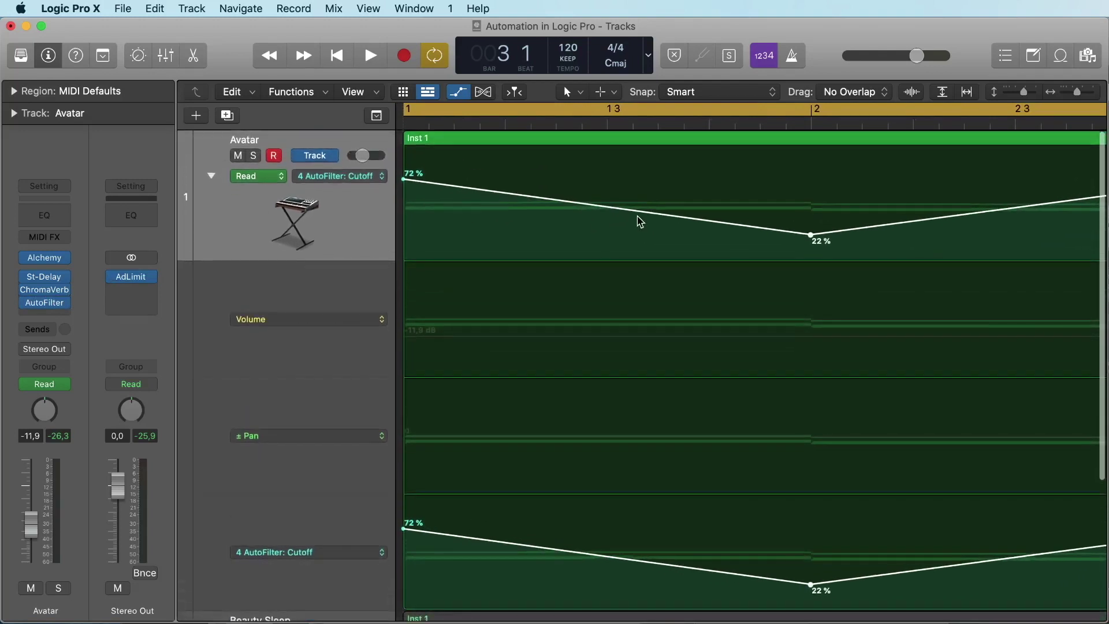
{"action": "mouse_move", "coordinate": [385, 278]}
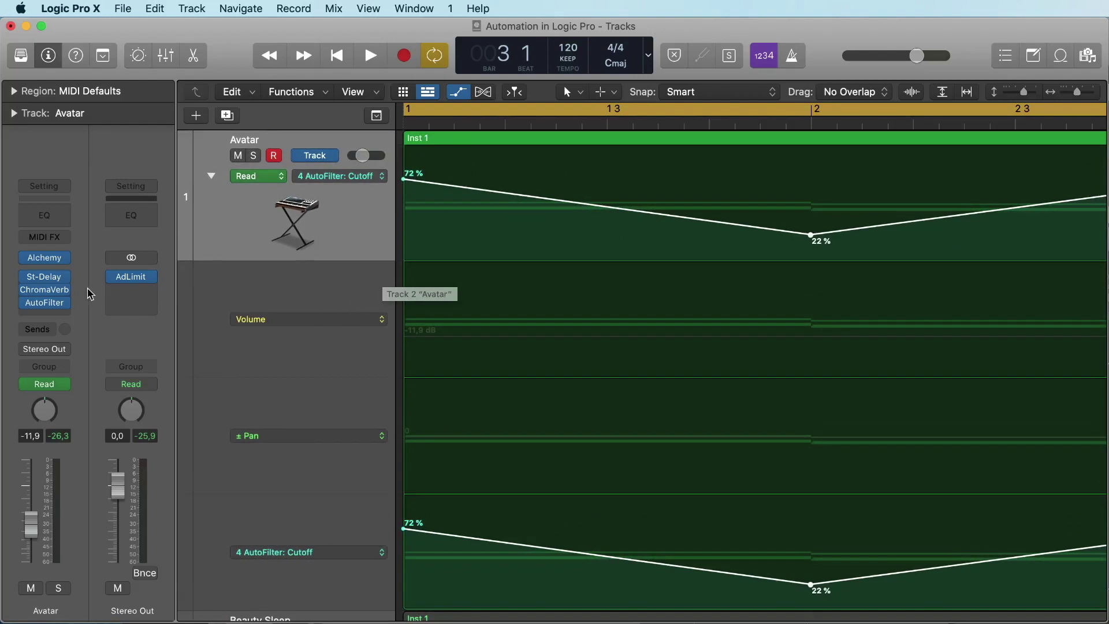
Step: Open Avatar's AutoFilter window, move it aside, and set the track to Touch automation
{"action": "left_click", "coordinate": [46, 304]}
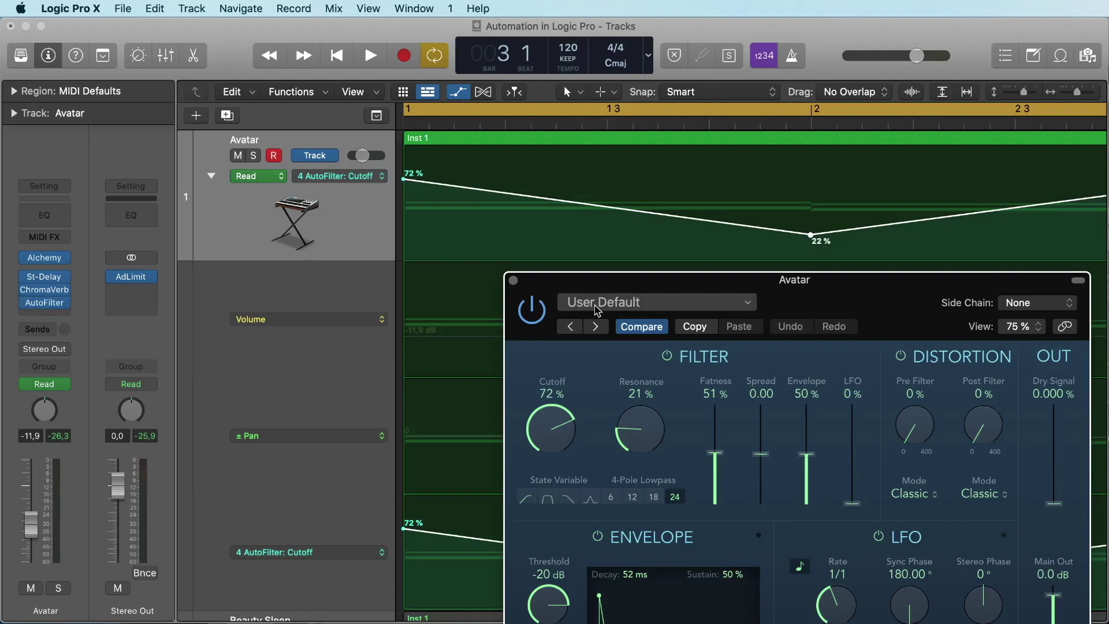
{"action": "left_click_drag", "start_coordinate": [628, 290], "coordinate": [522, 287]}
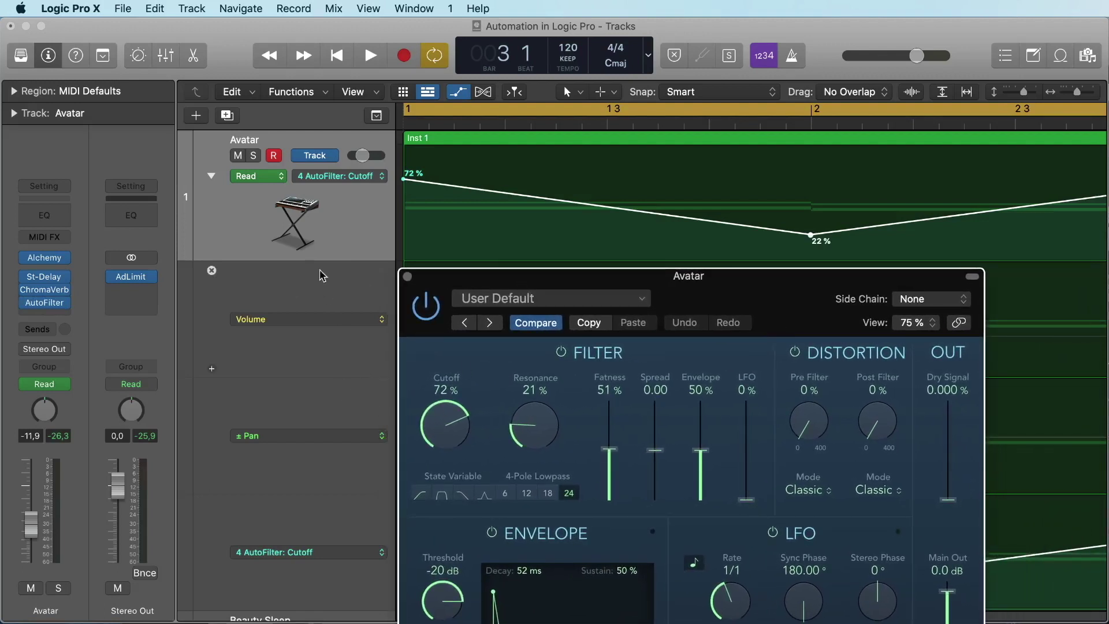
{"action": "left_click", "coordinate": [270, 176]}
{"action": "left_click", "coordinate": [251, 186]}
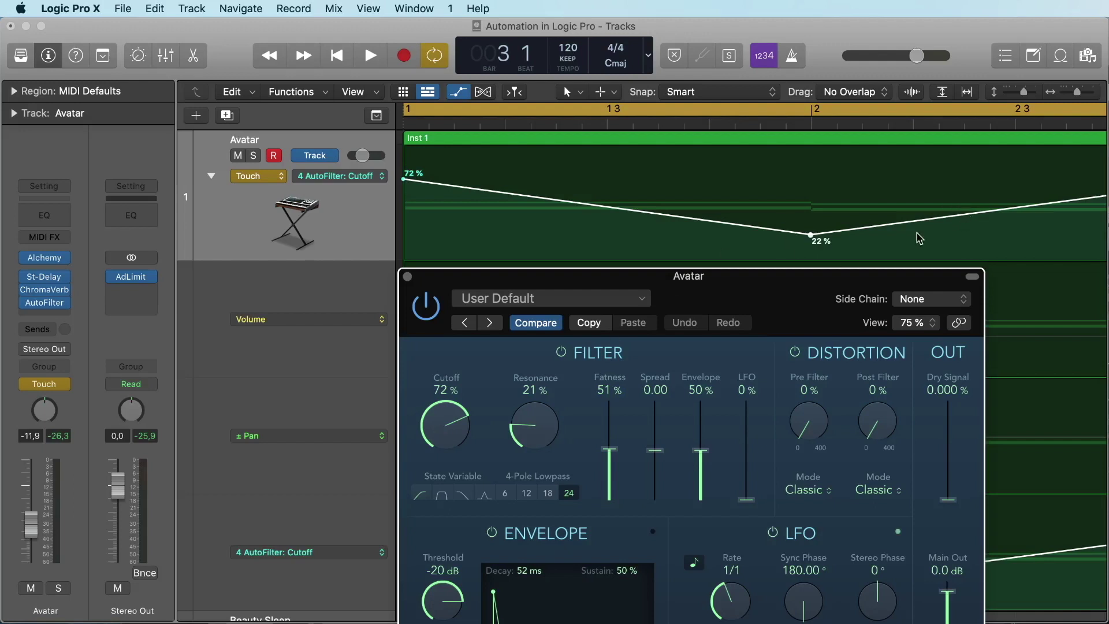
Step: Record a trial Touch pass lowering the Cutoff knob, then undo it
{"action": "key", "text": "space"}
{"action": "mouse_move", "coordinate": [468, 434]}
{"action": "left_mouse_down"}
{"action": "mouse_move", "coordinate": [439, 454]}
{"action": "mouse_move", "coordinate": [429, 548]}
{"action": "mouse_move", "coordinate": [439, 416]}
{"action": "left_mouse_up"}
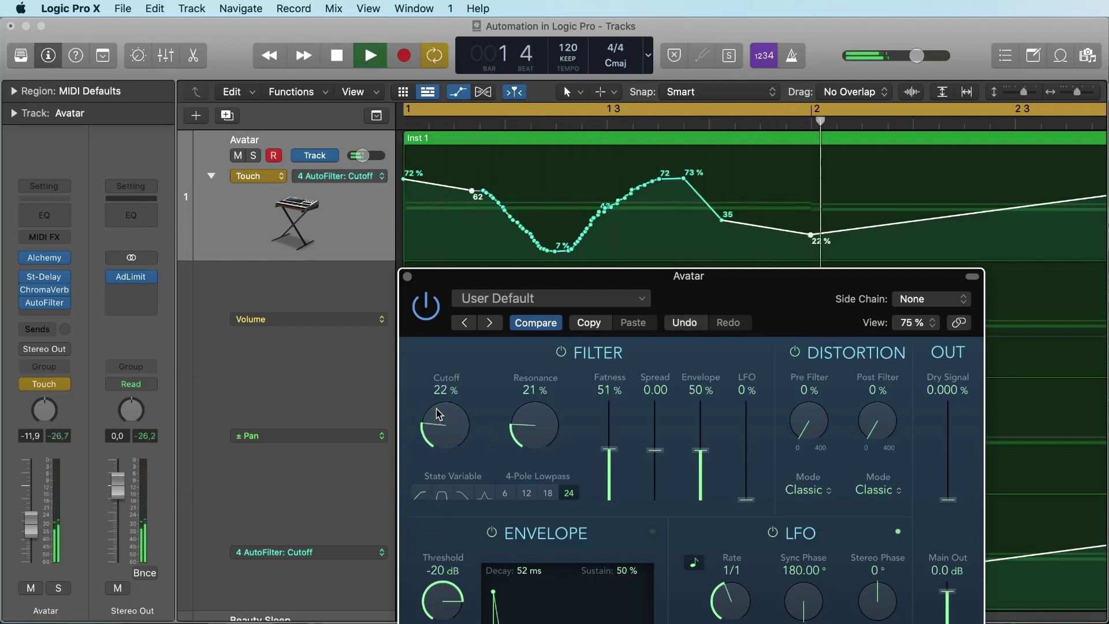
{"action": "key", "text": "space"}
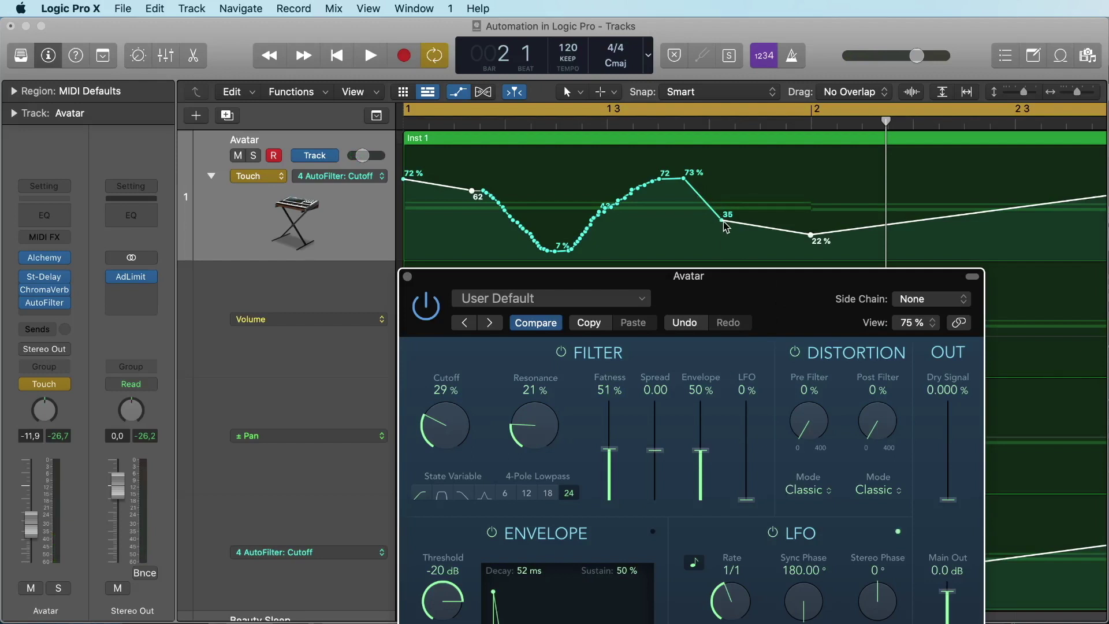
{"action": "key", "text": "super+z"}
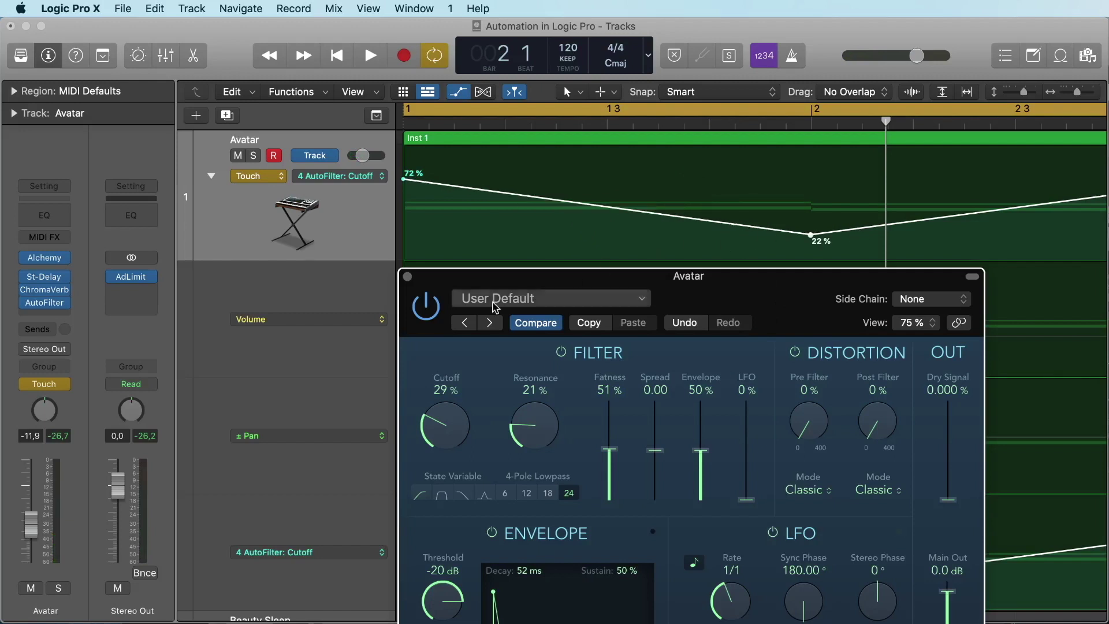
{"action": "left_click", "coordinate": [61, 387]}
Step: Switch Avatar's automation mode from Touch to Latch
{"action": "left_click", "coordinate": [117, 350]}
{"action": "left_click", "coordinate": [253, 175]}
{"action": "left_click", "coordinate": [252, 176]}
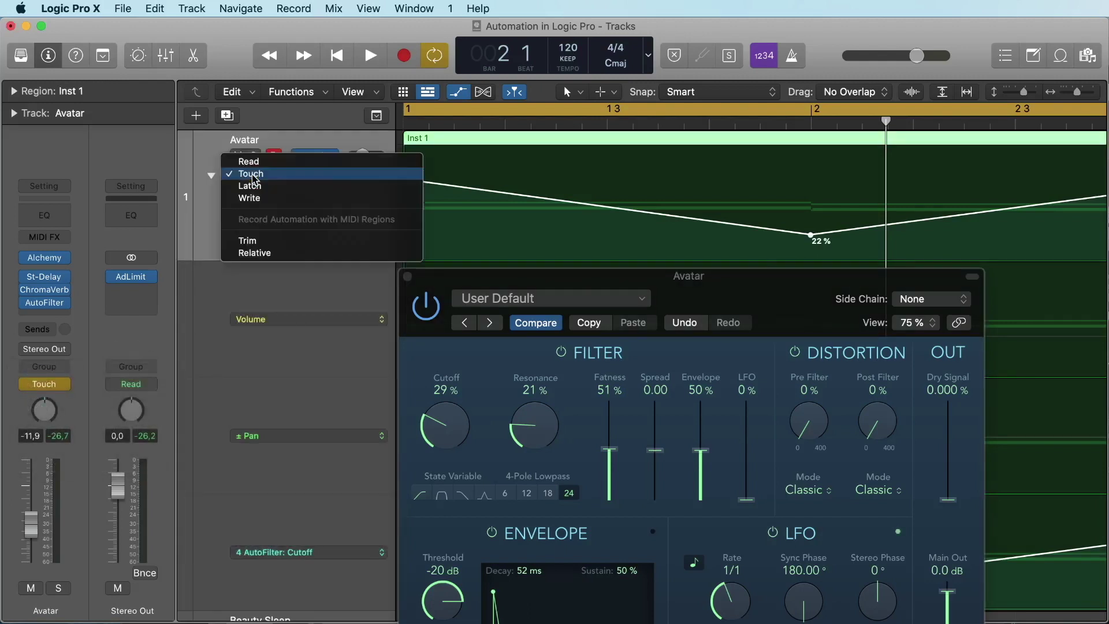
{"action": "left_click", "coordinate": [250, 186]}
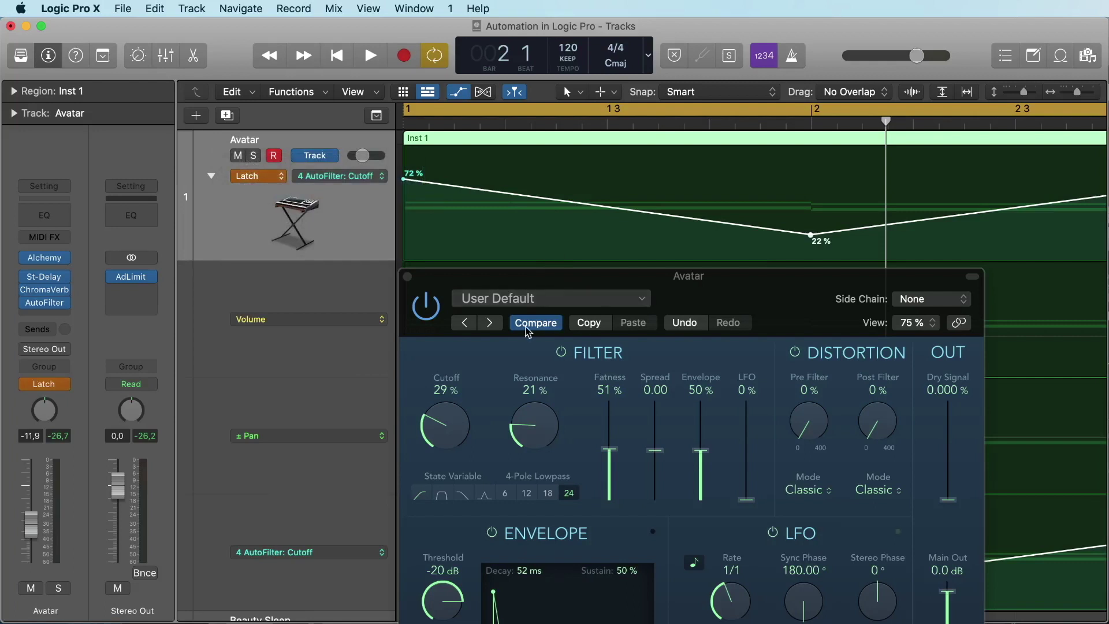
Step: Record a Latch pass raising Cutoff to 85%, then undo it
{"action": "key", "text": "space"}
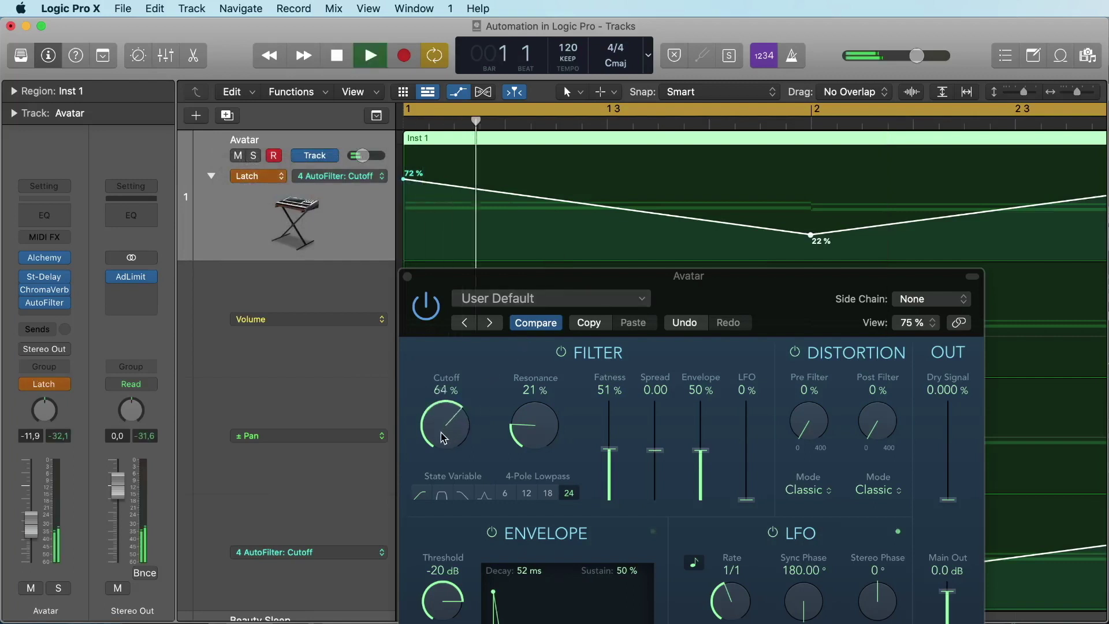
{"action": "left_click_drag", "start_coordinate": [442, 431], "coordinate": [467, 348]}
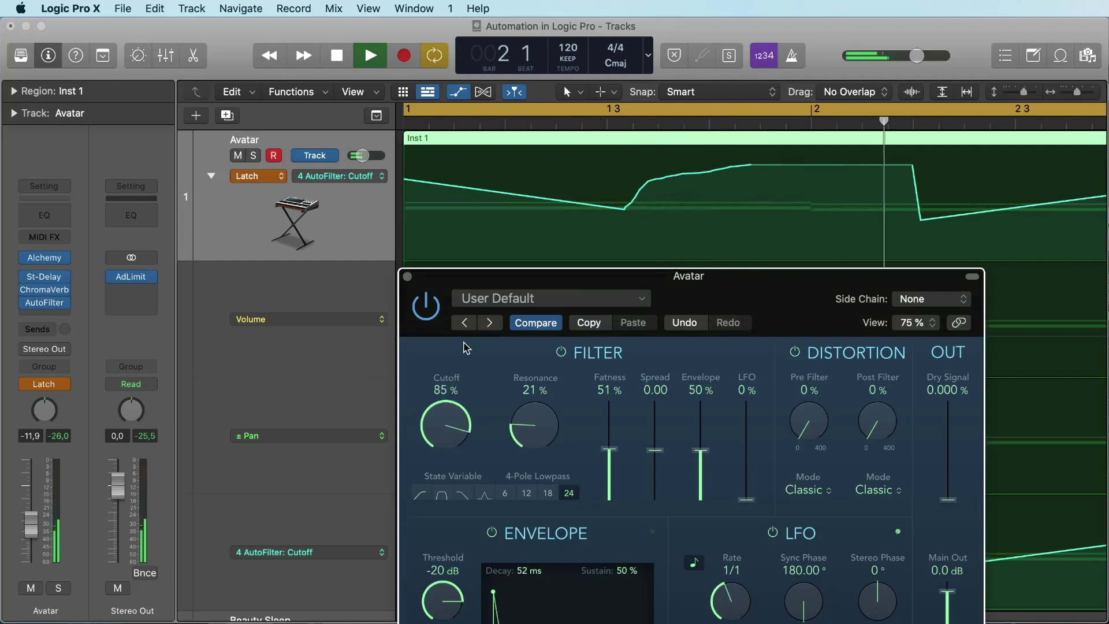
{"action": "key", "text": "space"}
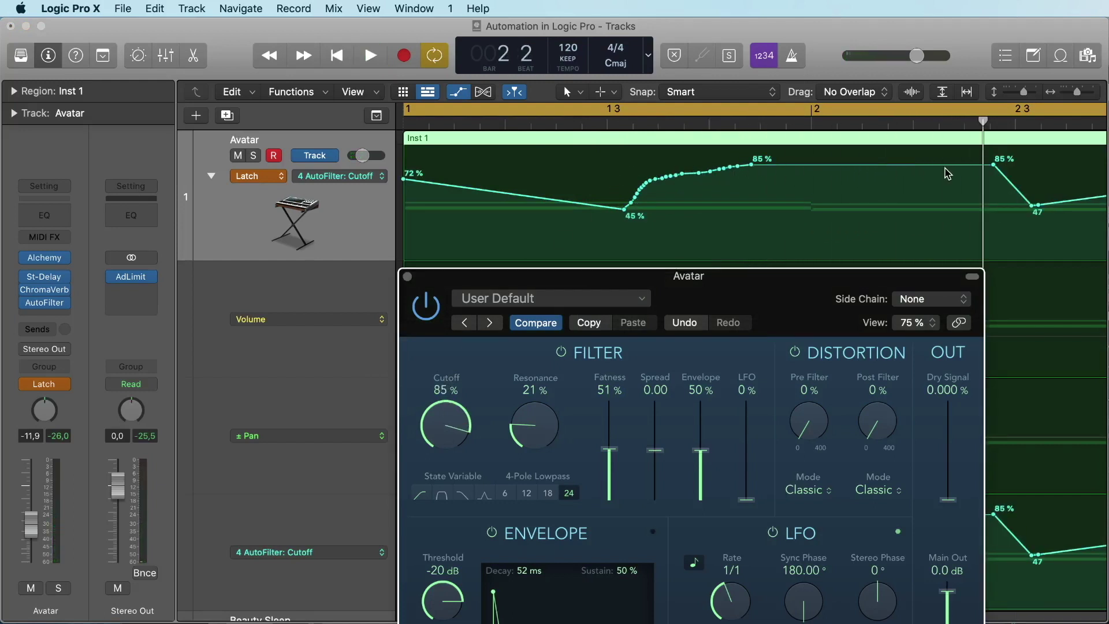
{"action": "key", "text": "super+z"}
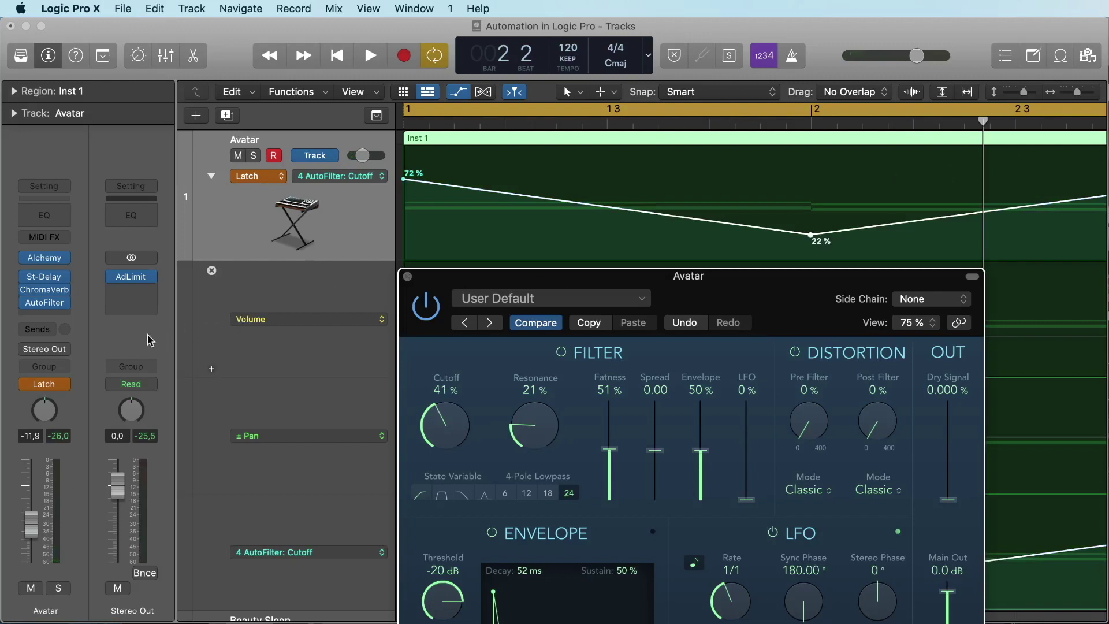
Step: Switch Avatar to Write automation, confirm the warning, and set a cycle range around bar 2
{"action": "left_click", "coordinate": [56, 384]}
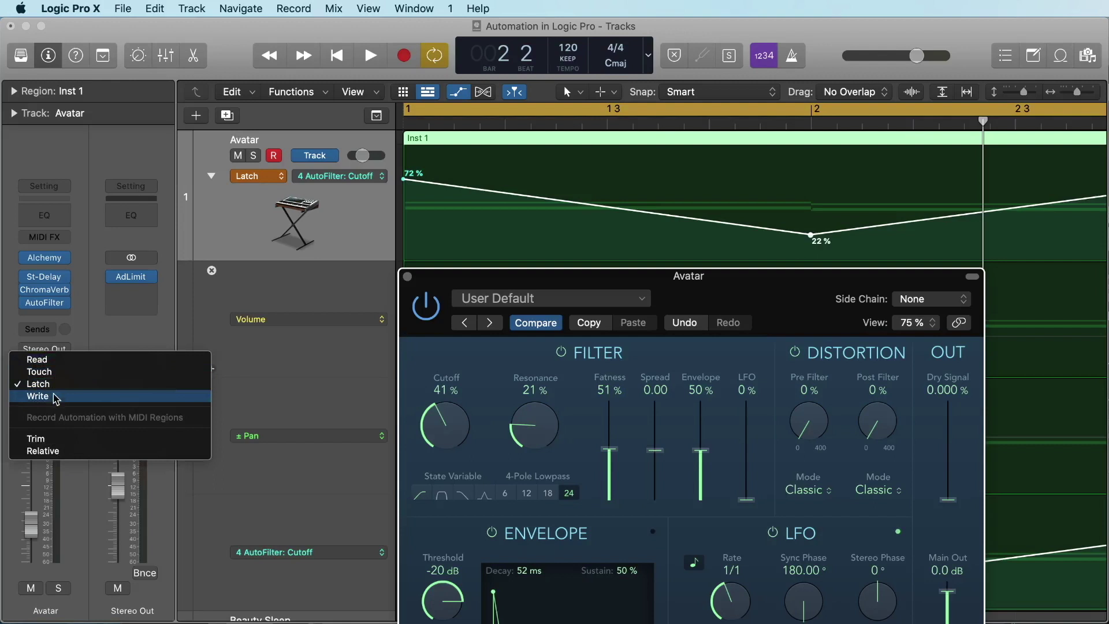
{"action": "left_click", "coordinate": [56, 396]}
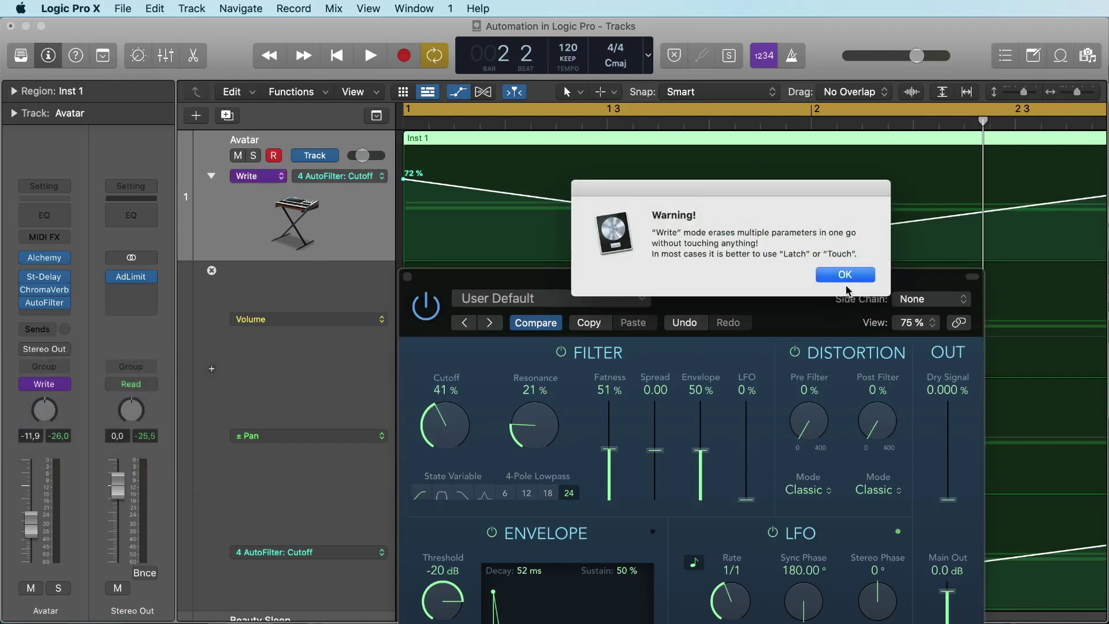
{"action": "left_click", "coordinate": [846, 275]}
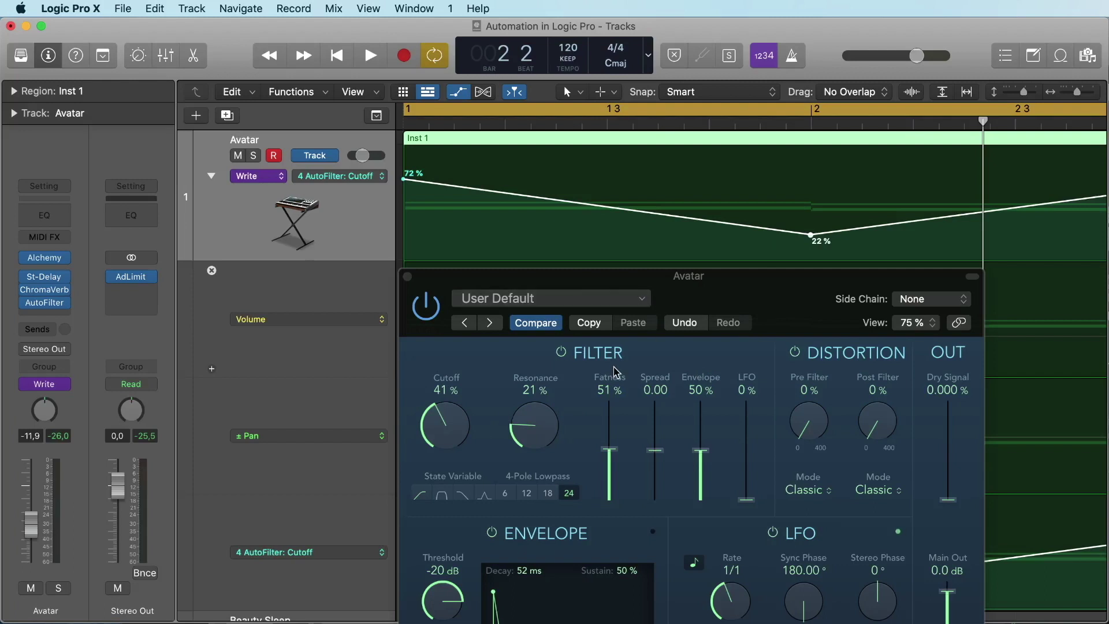
{"action": "left_click_drag", "start_coordinate": [582, 112], "coordinate": [1081, 132]}
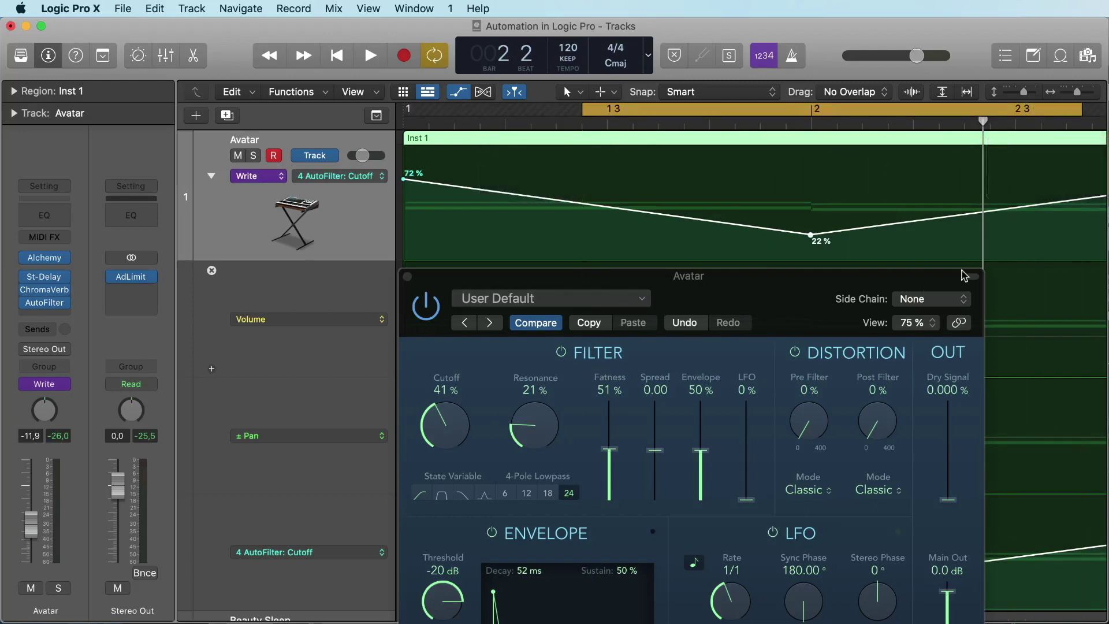
{"action": "key", "text": "space"}
{"action": "key", "text": "space"}
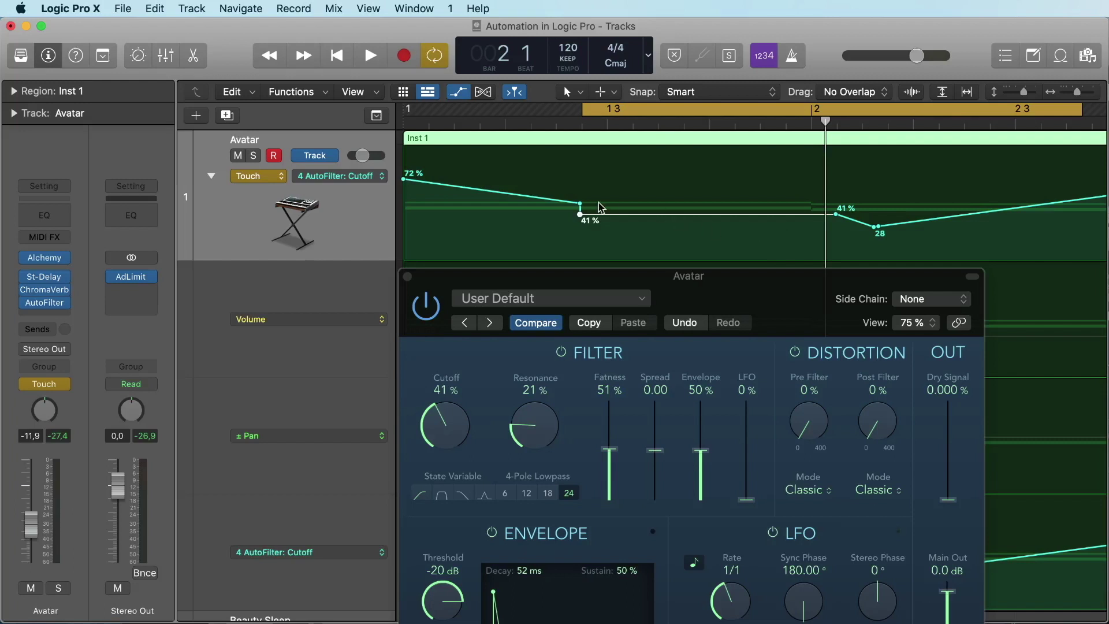
Step: Set Avatar to Read mode and undo the recorded pass, restoring the 72%-to-22% Cutoff line
{"action": "left_click", "coordinate": [276, 180]}
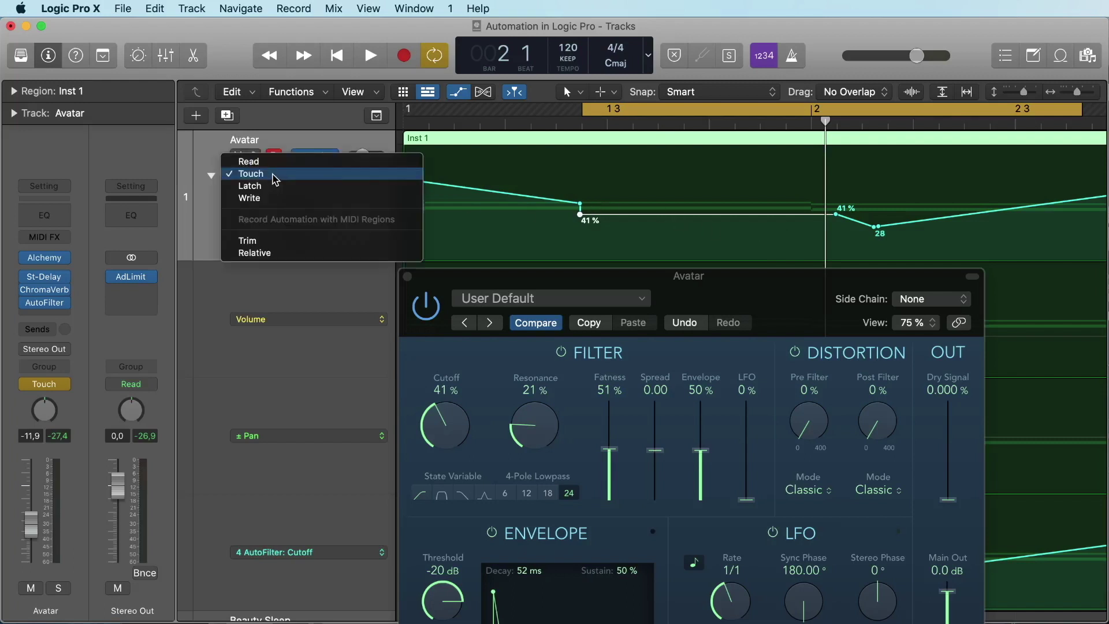
{"action": "left_click", "coordinate": [264, 164]}
{"action": "key", "text": "super+z"}
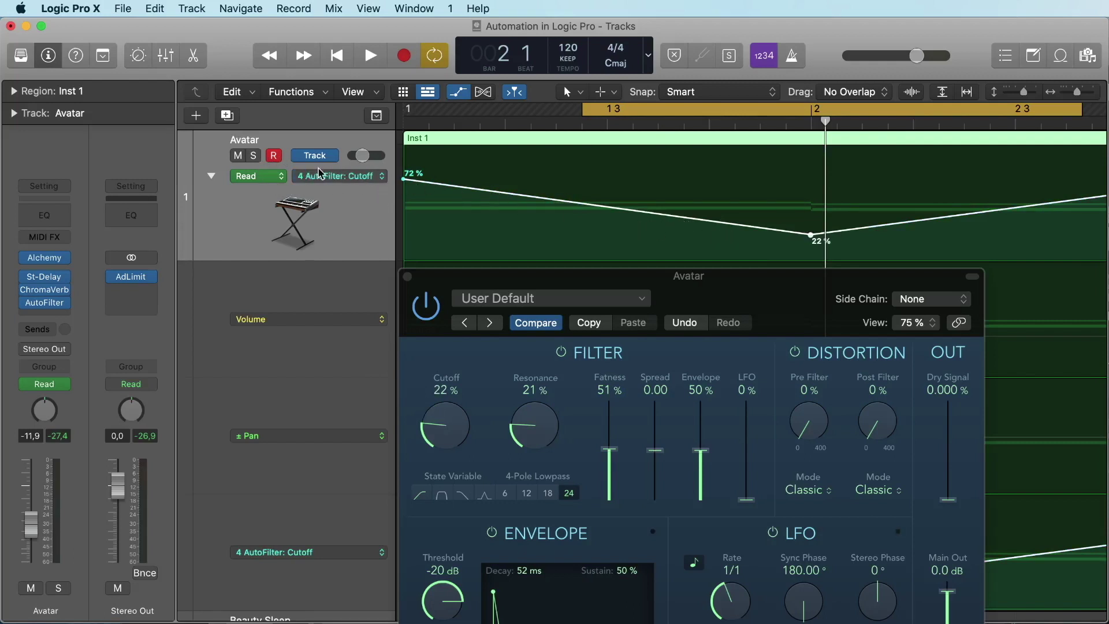
Step: Make Resonance the automated parameter via the plugin knob in Touch mode, then return to Read
{"action": "left_click", "coordinate": [264, 178]}
{"action": "left_click", "coordinate": [262, 186]}
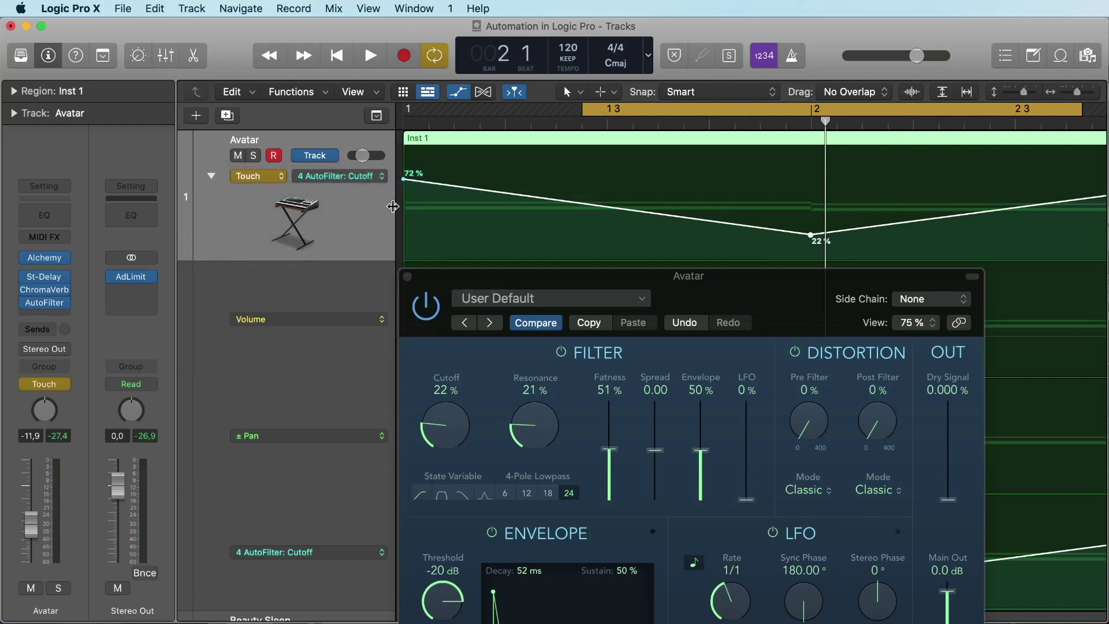
{"action": "left_click", "coordinate": [339, 176]}
{"action": "mouse_move", "coordinate": [360, 144]}
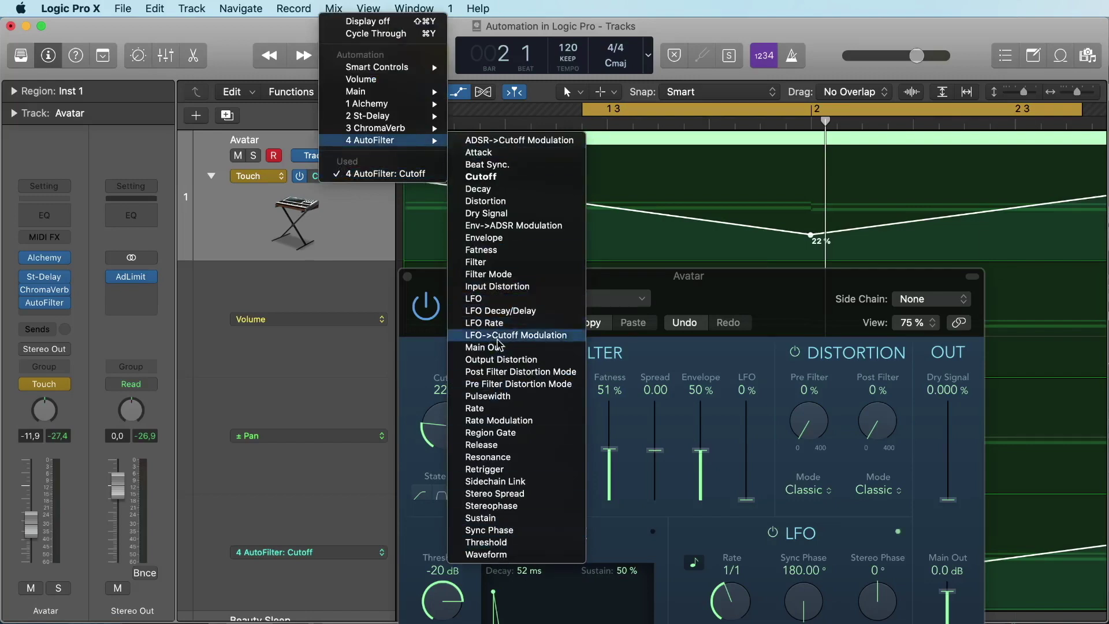
{"action": "left_click", "coordinate": [349, 321]}
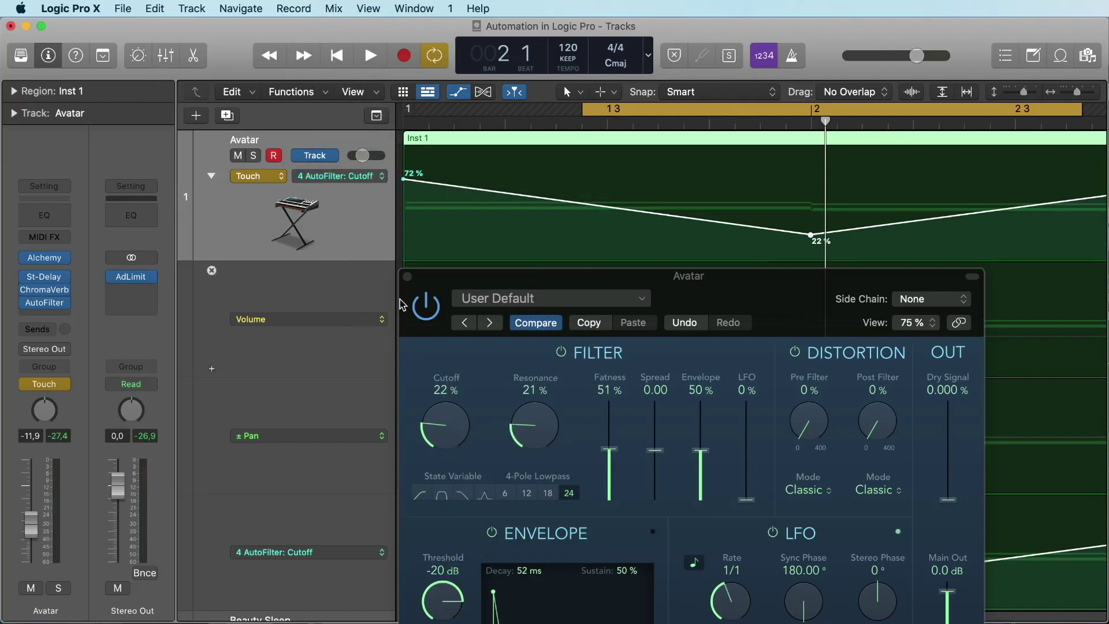
{"action": "left_click", "coordinate": [543, 428]}
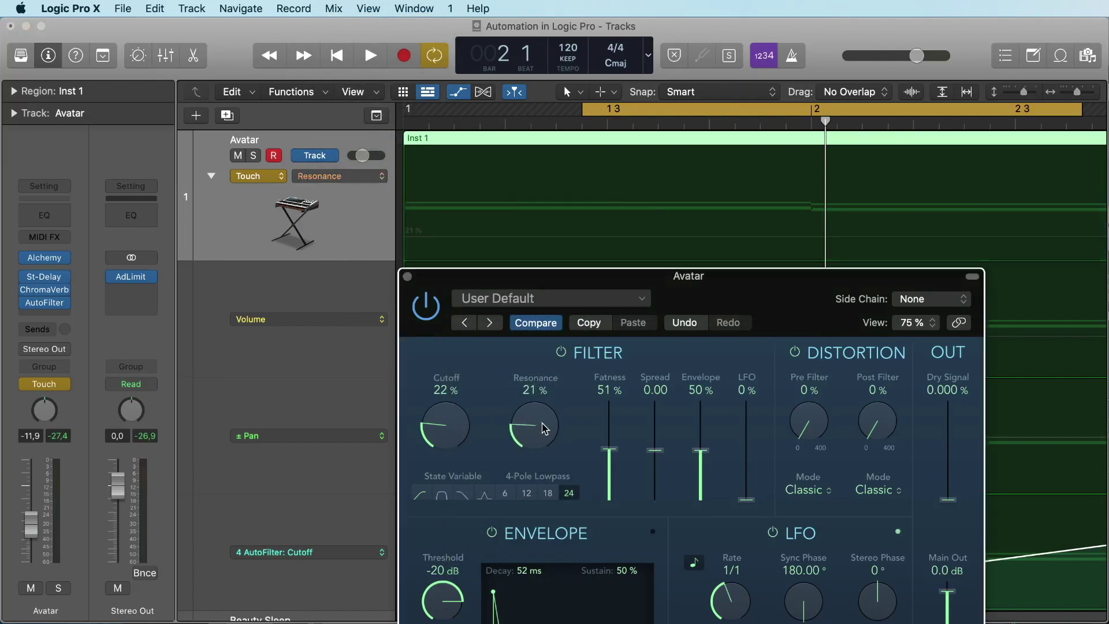
{"action": "left_click", "coordinate": [261, 177]}
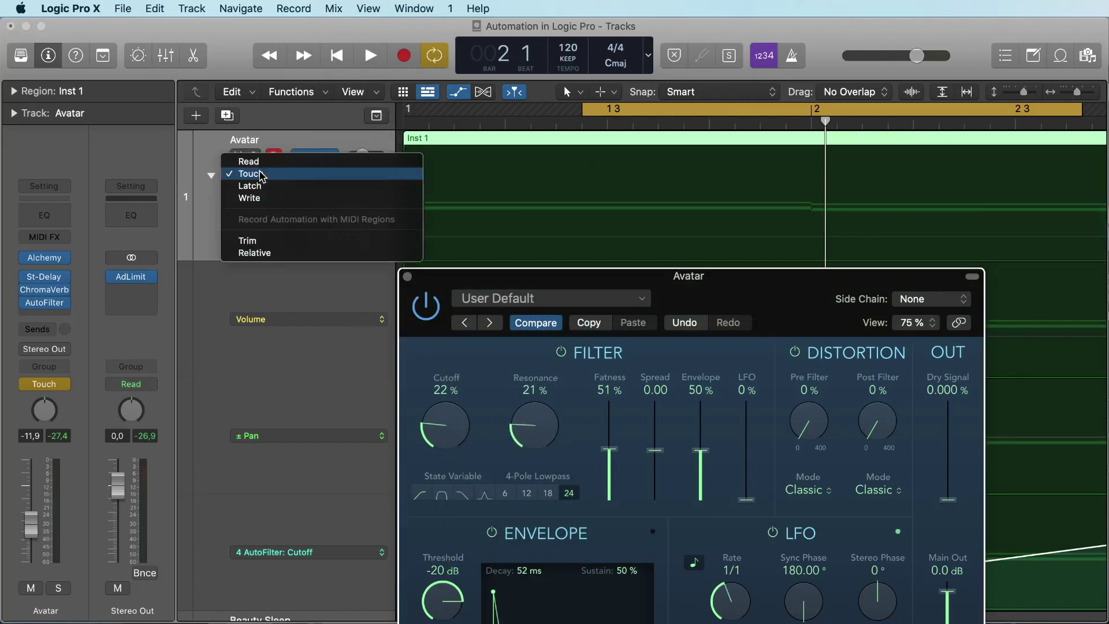
{"action": "left_click", "coordinate": [260, 158]}
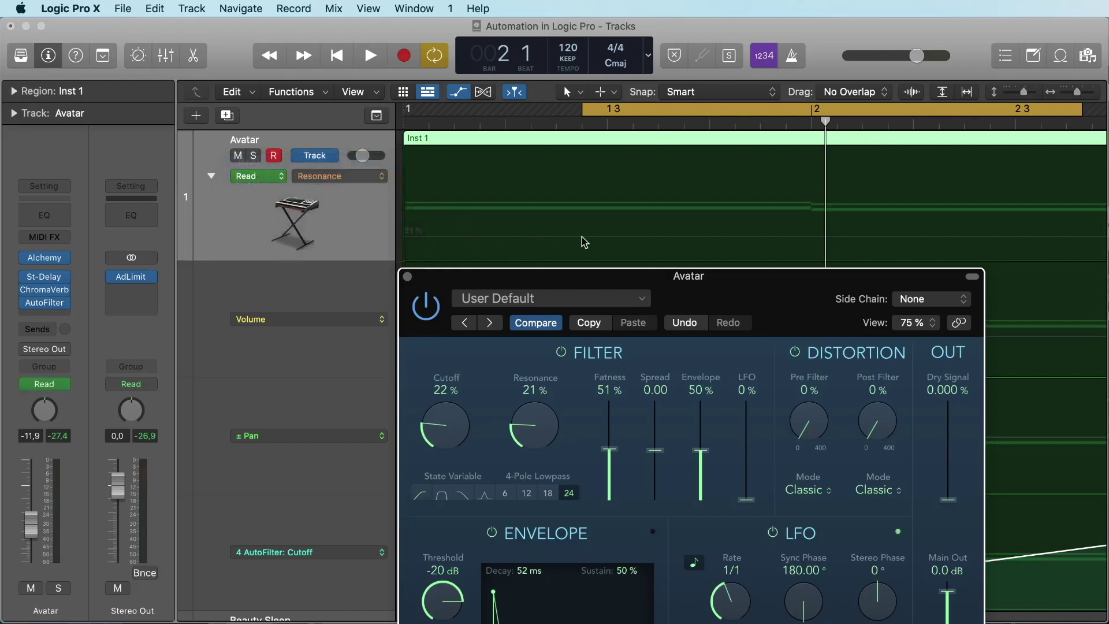
Step: Draw a Resonance peak of 54 between two 21% points and play it back
{"action": "left_click", "coordinate": [693, 238]}
{"action": "left_click", "coordinate": [862, 237]}
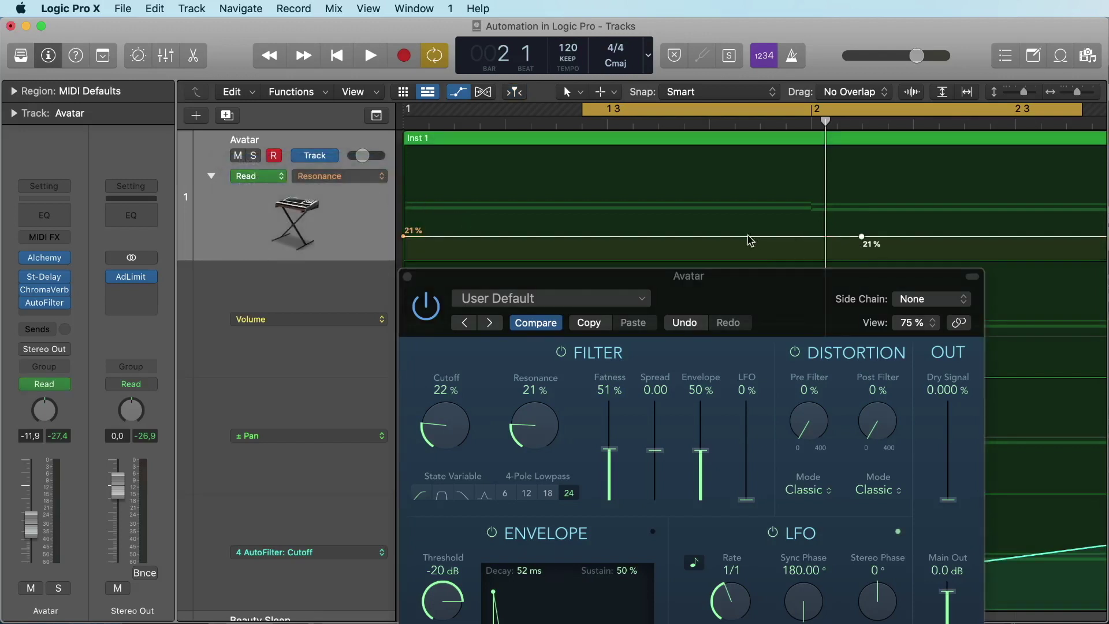
{"action": "left_click", "coordinate": [734, 236]}
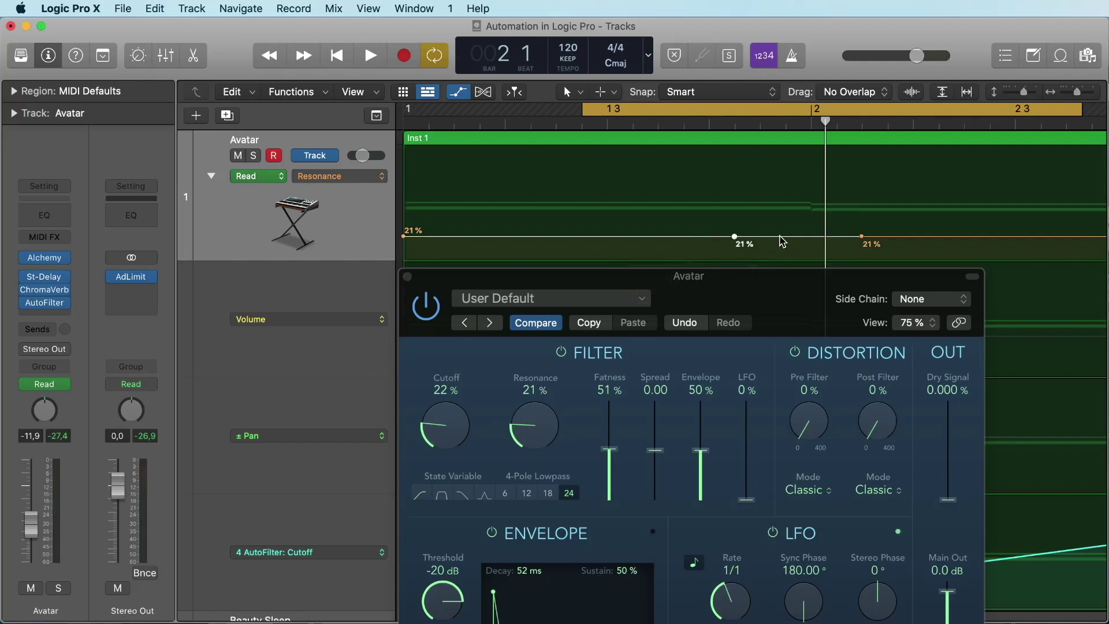
{"action": "left_click_drag", "start_coordinate": [783, 237], "coordinate": [785, 200]}
{"action": "key", "text": "space"}
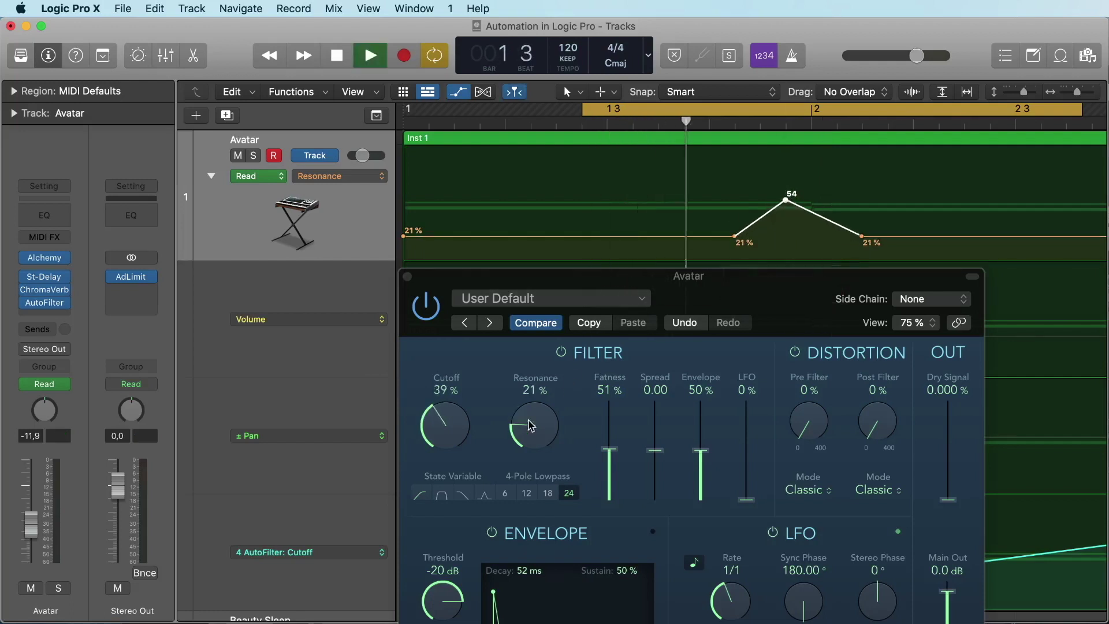
{"action": "key", "text": "space"}
{"action": "left_click", "coordinate": [610, 450]}
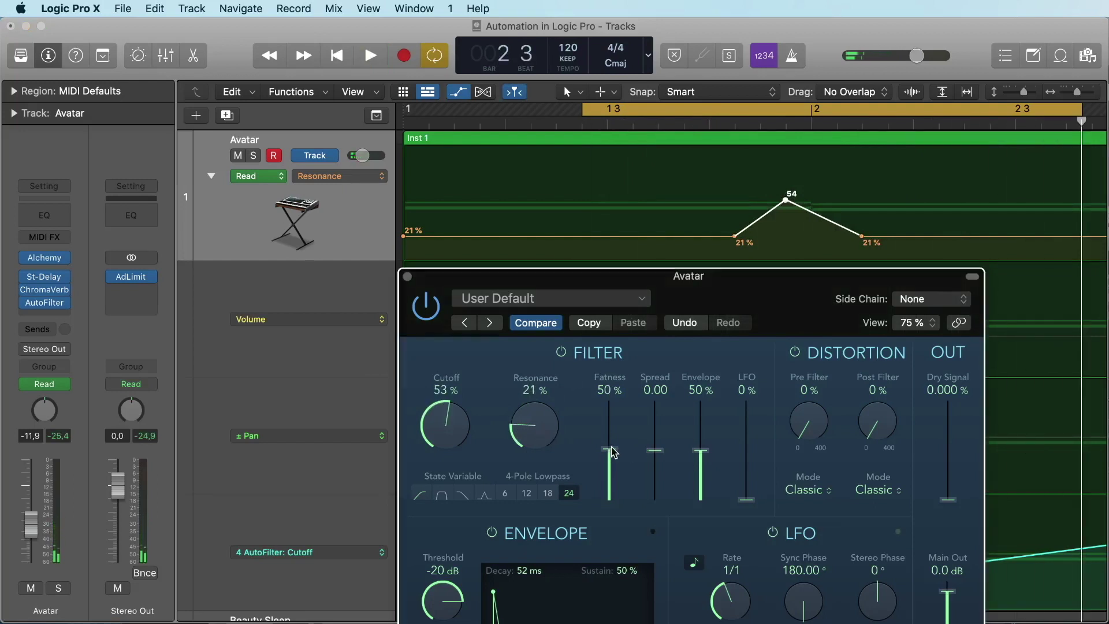
{"action": "left_click", "coordinate": [241, 176]}
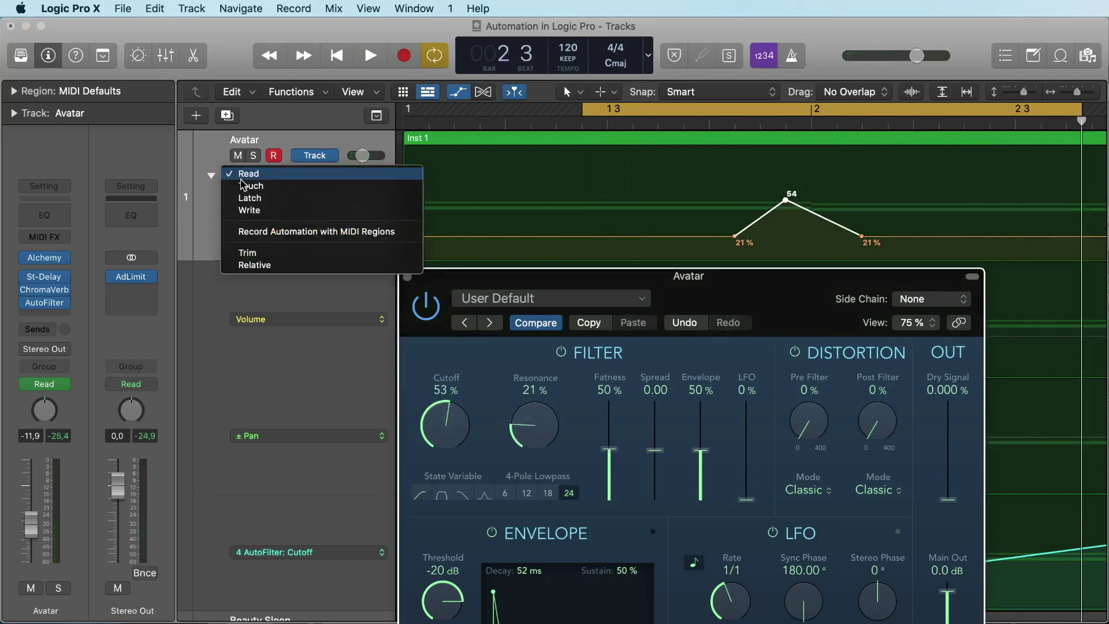
Step: Touch Avatar's Fatness slider in Touch mode to reveal its lane, then return to Read
{"action": "left_click", "coordinate": [243, 186]}
{"action": "left_click", "coordinate": [610, 452]}
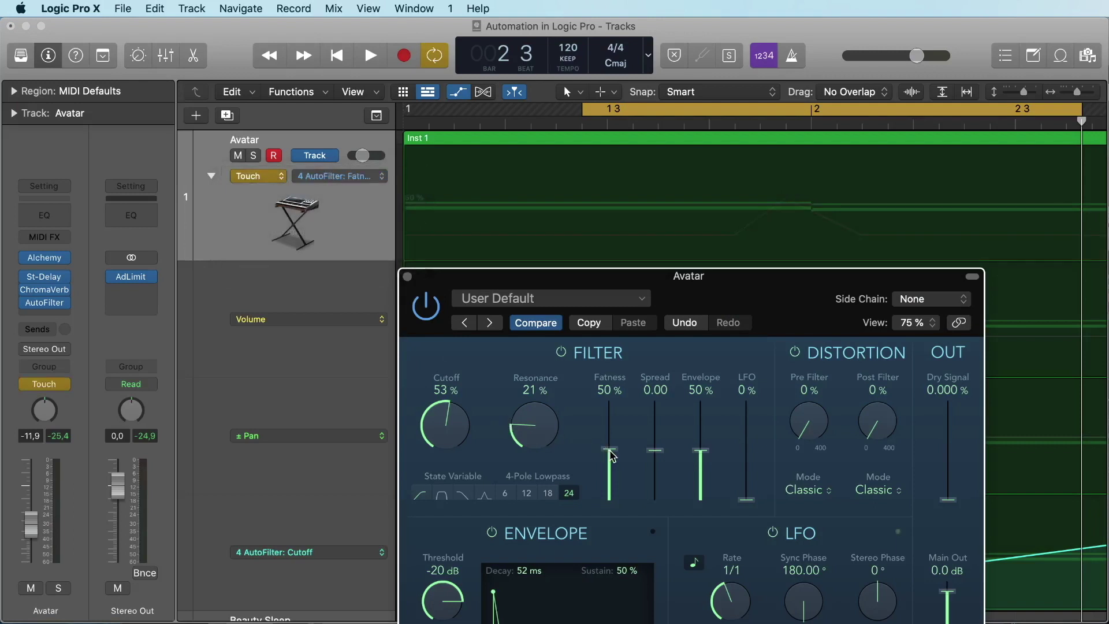
{"action": "left_click", "coordinate": [247, 177]}
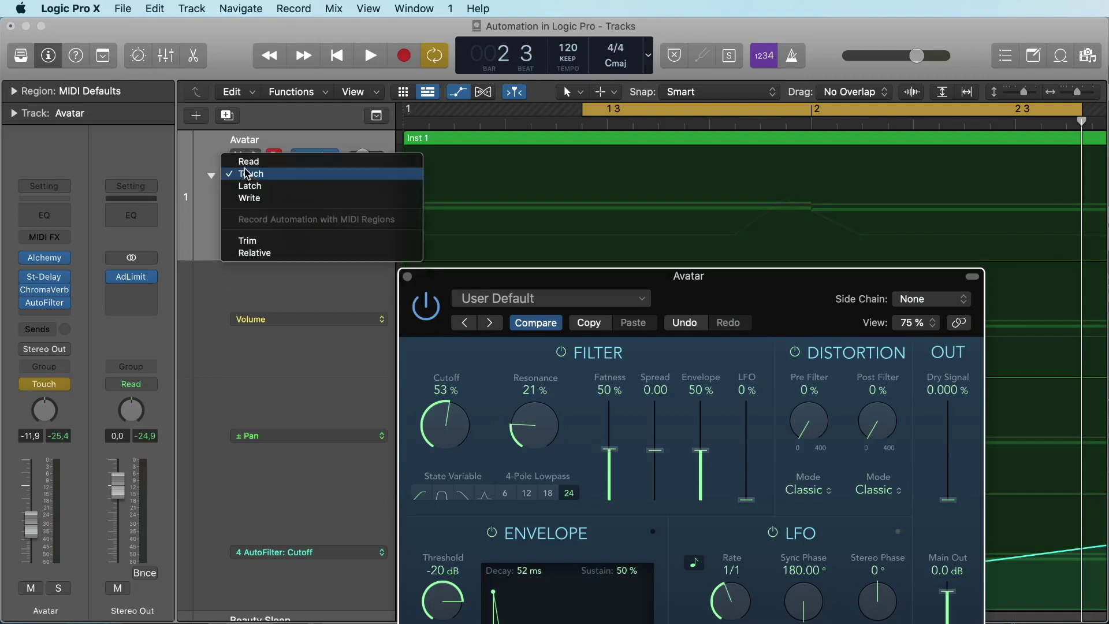
{"action": "left_click", "coordinate": [247, 167]}
Step: Draw a Fatness dip from 50% down to 24%, play it back, and collapse Avatar's lanes
{"action": "left_click", "coordinate": [559, 215]}
{"action": "left_click", "coordinate": [606, 205]}
{"action": "left_click", "coordinate": [759, 205]}
{"action": "left_click", "coordinate": [686, 207]}
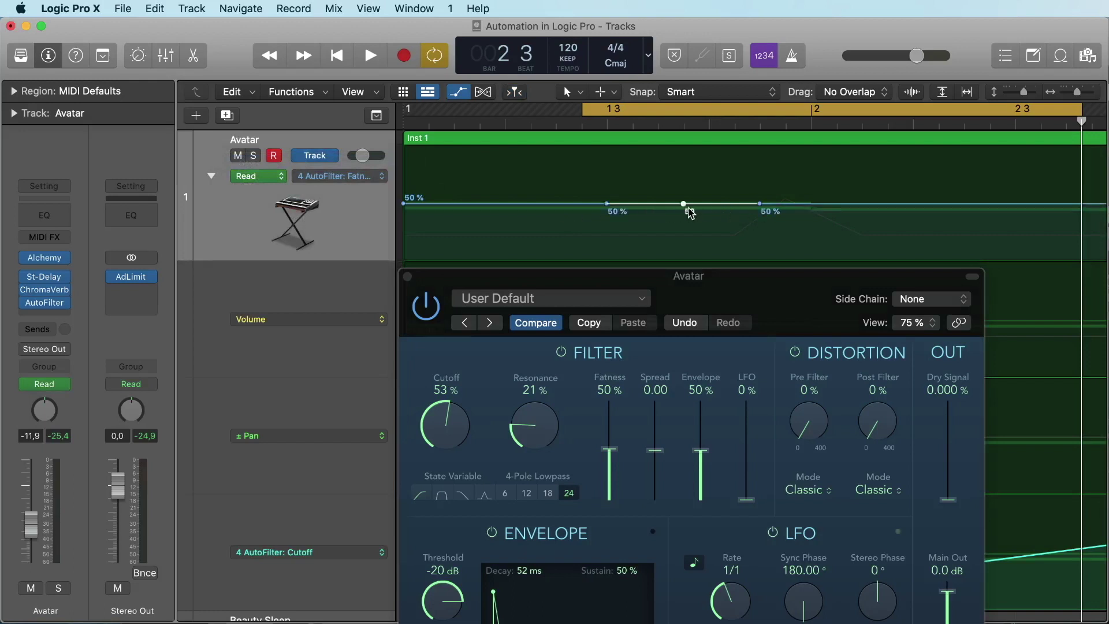
{"action": "left_click_drag", "start_coordinate": [686, 207], "coordinate": [686, 233]}
{"action": "key", "text": "space"}
{"action": "key", "text": "space"}
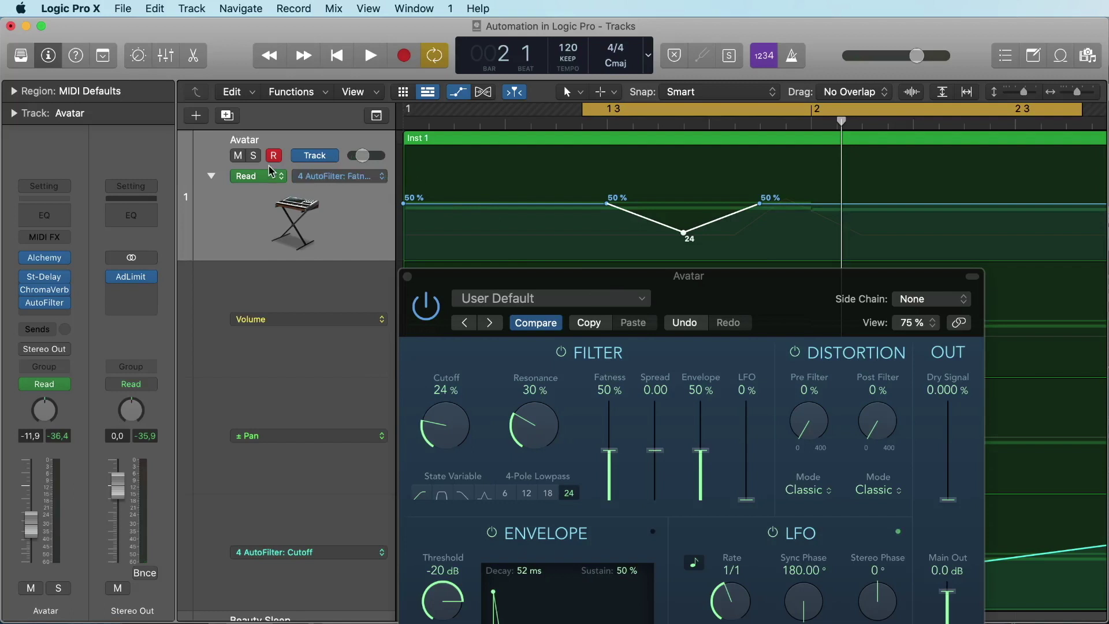
{"action": "left_click", "coordinate": [212, 177]}
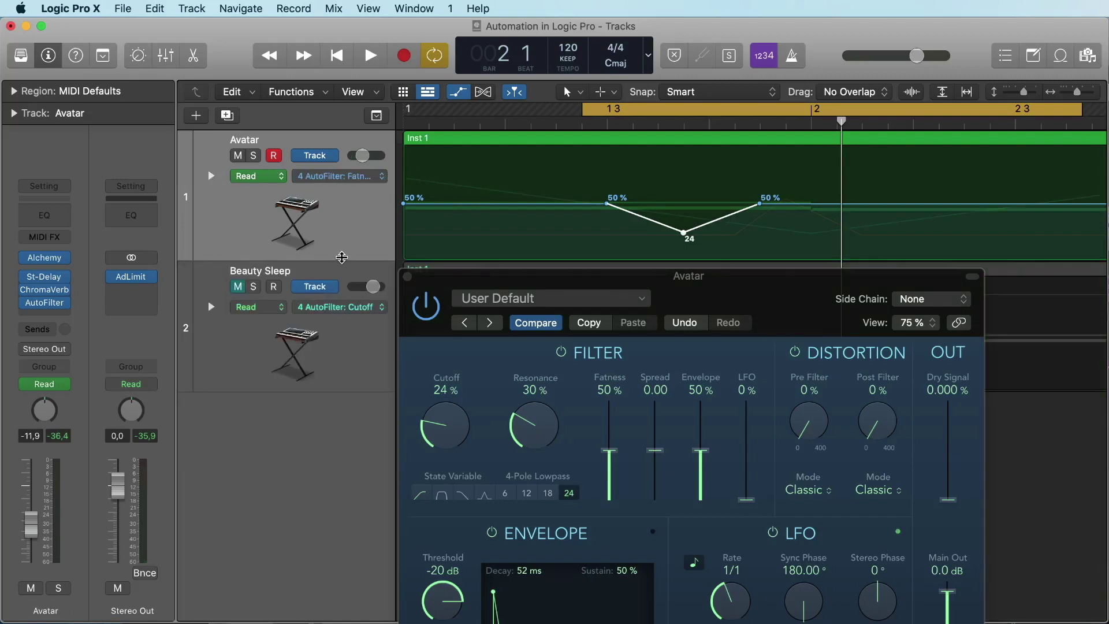
Step: Close AutoFilter, mute Avatar, unmute Beauty Sleep, start the cycle at bar 1, and select Beauty Sleep
{"action": "left_click", "coordinate": [407, 277]}
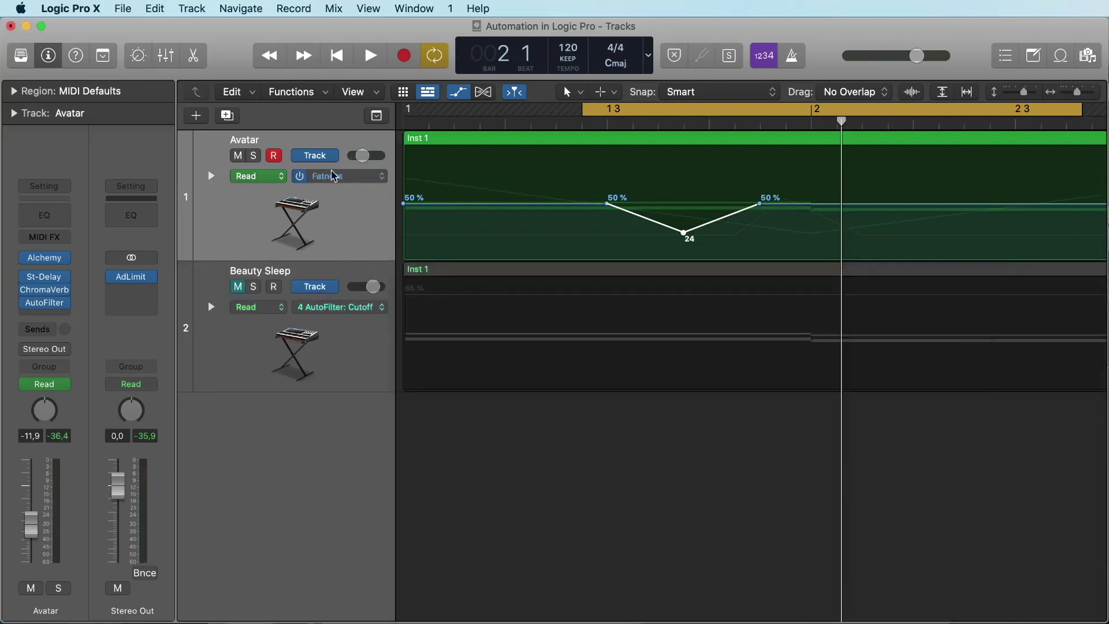
{"action": "left_click", "coordinate": [237, 156]}
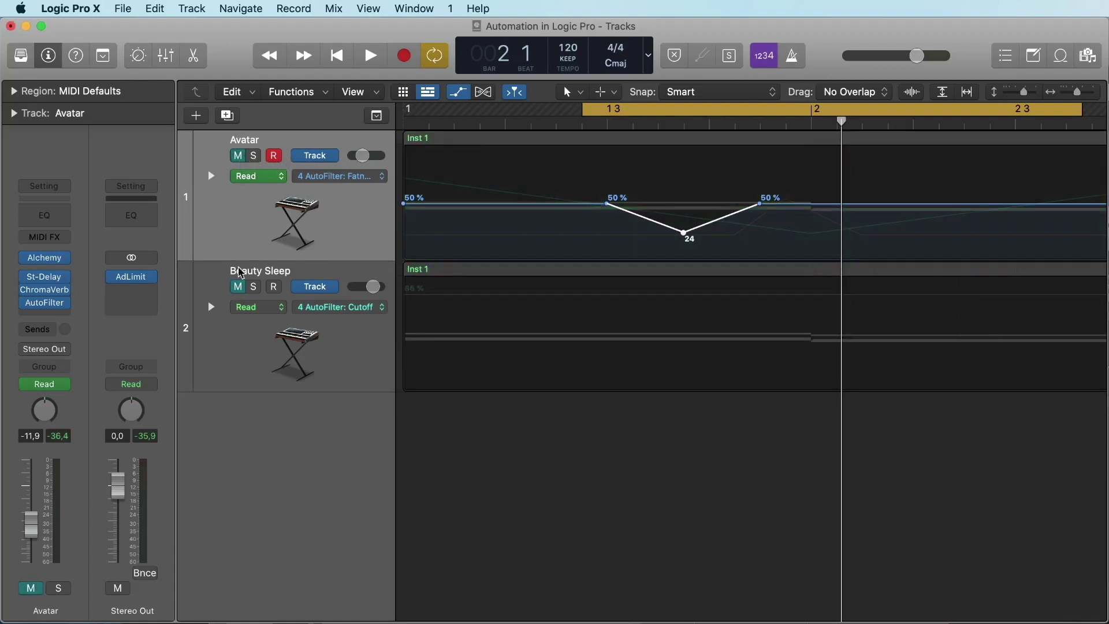
{"action": "left_click", "coordinate": [238, 287]}
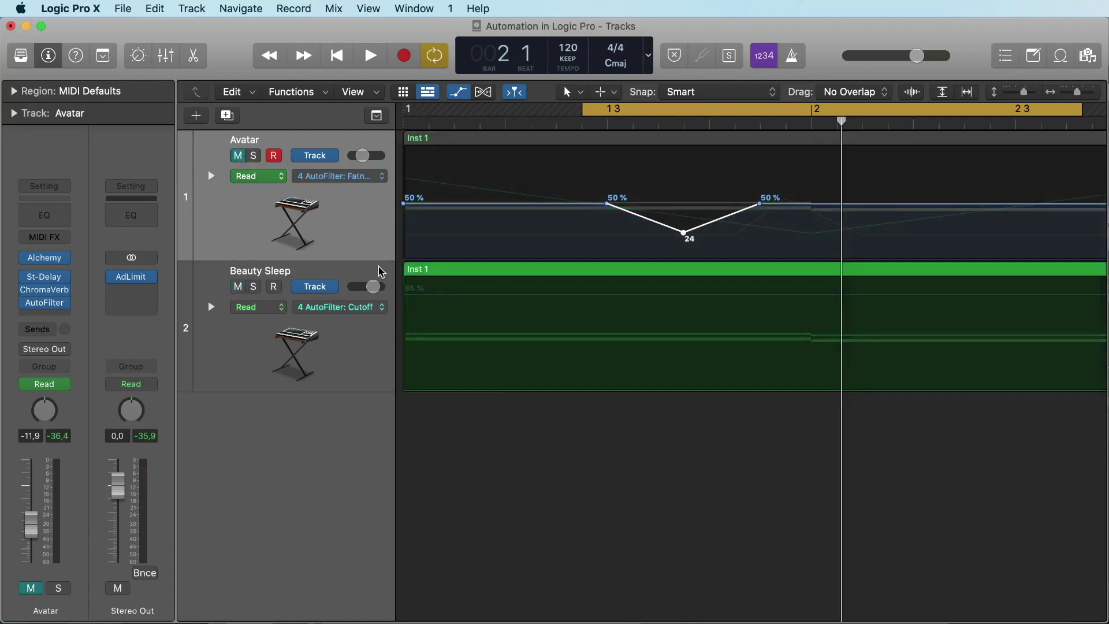
{"action": "left_click", "coordinate": [408, 110]}
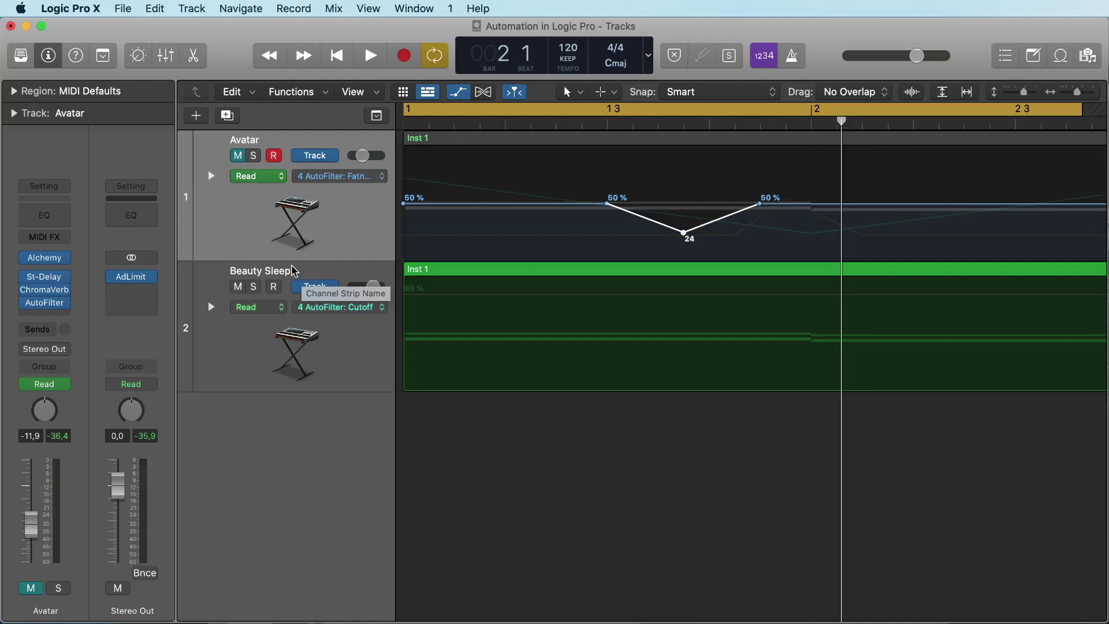
{"action": "left_click", "coordinate": [294, 272]}
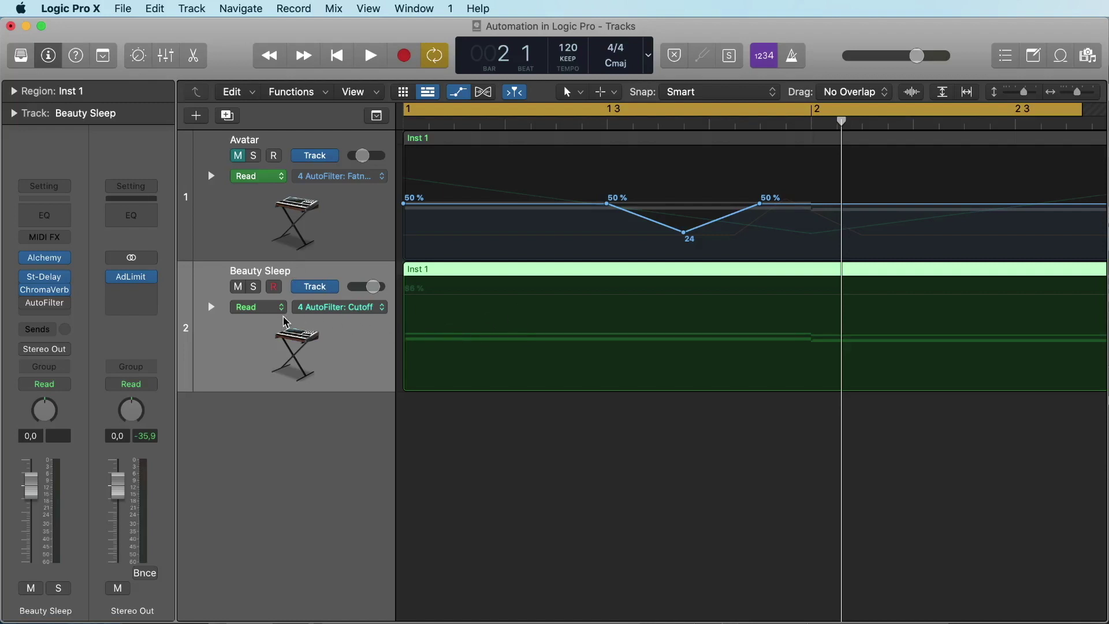
Step: Play from bar 1, enable Beauty Sleep's AutoFilter, and add an 86% Cutoff point on its lane
{"action": "key", "text": "space"}
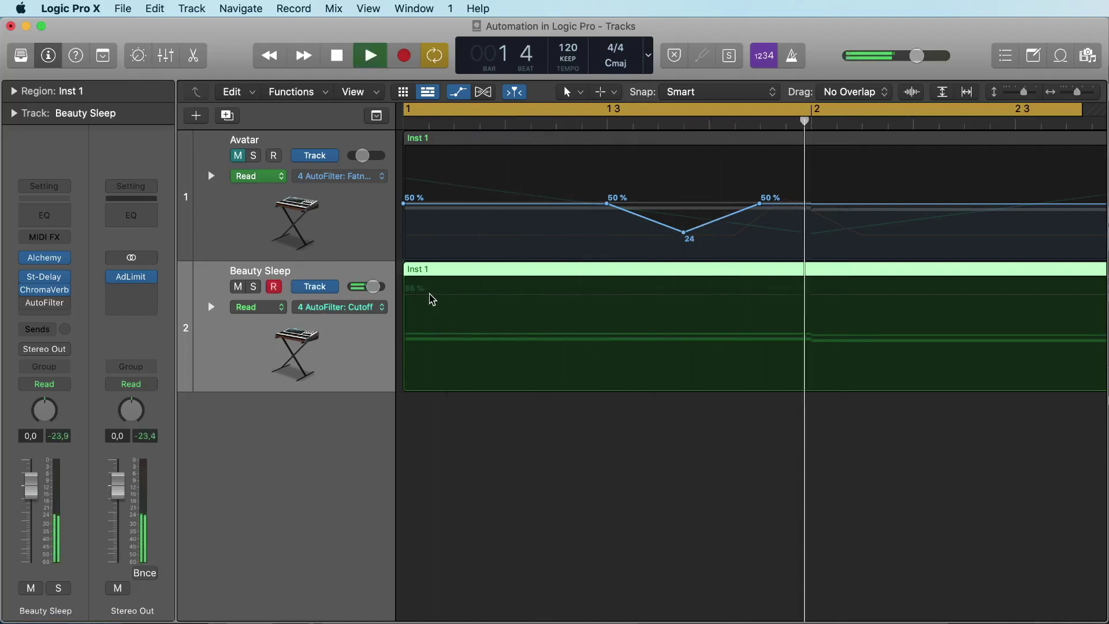
{"action": "key", "text": "Return"}
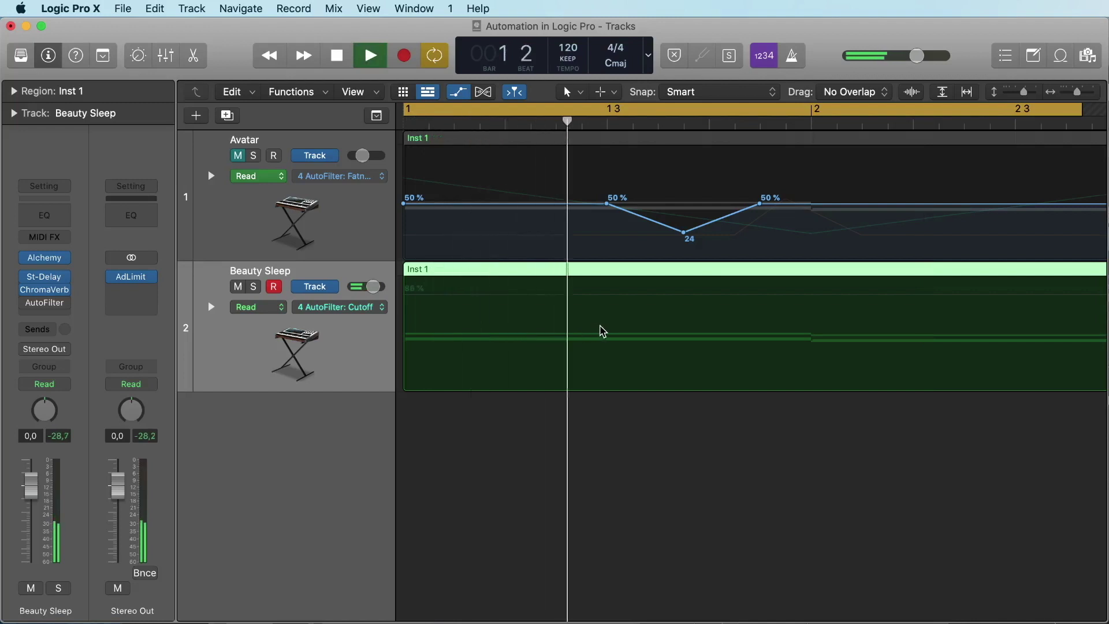
{"action": "key", "text": "space"}
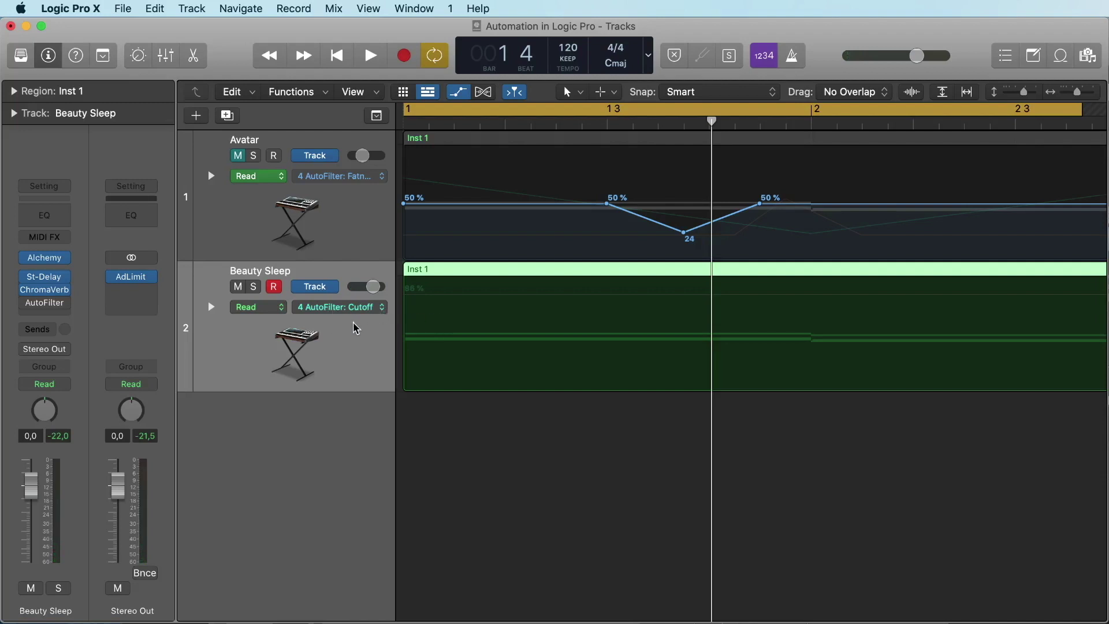
{"action": "left_click", "coordinate": [27, 302]}
{"action": "left_click", "coordinate": [462, 299]}
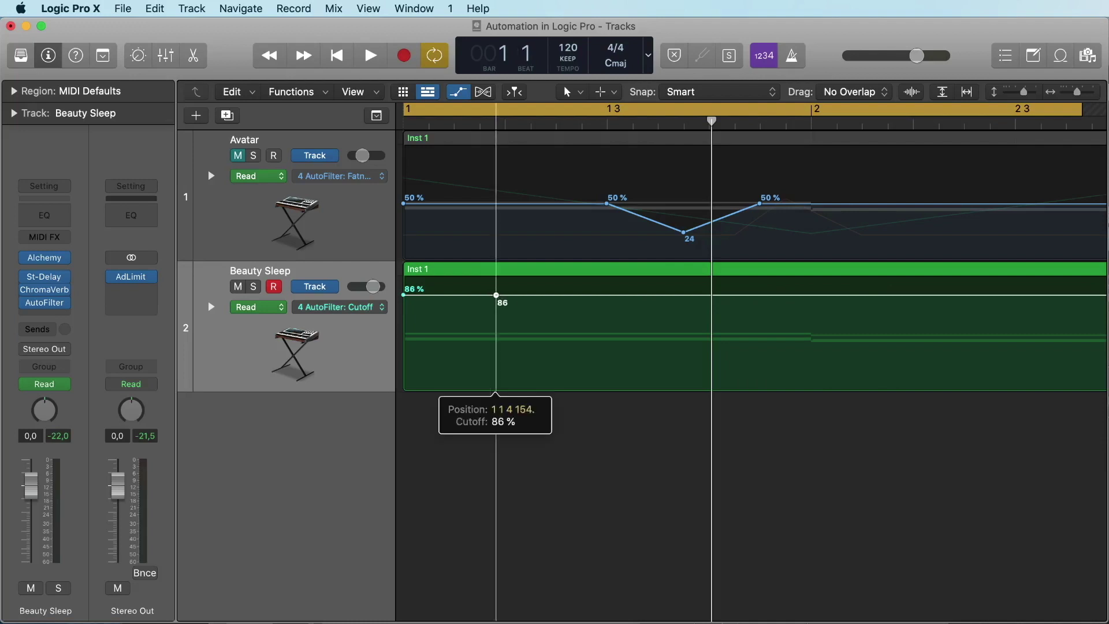